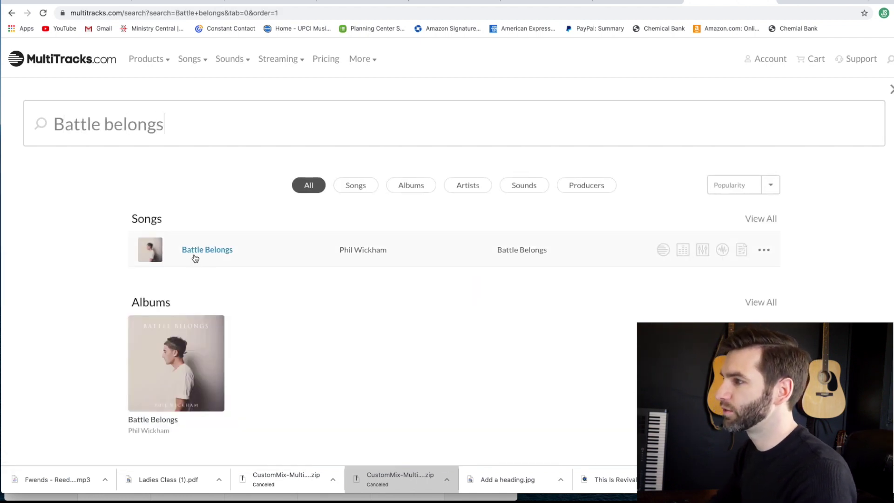
- Open the Battle Belongs song page, show its MultiTracks stems and start the preview
left_click(204, 251)
scroll(524, 308, "down", 2)
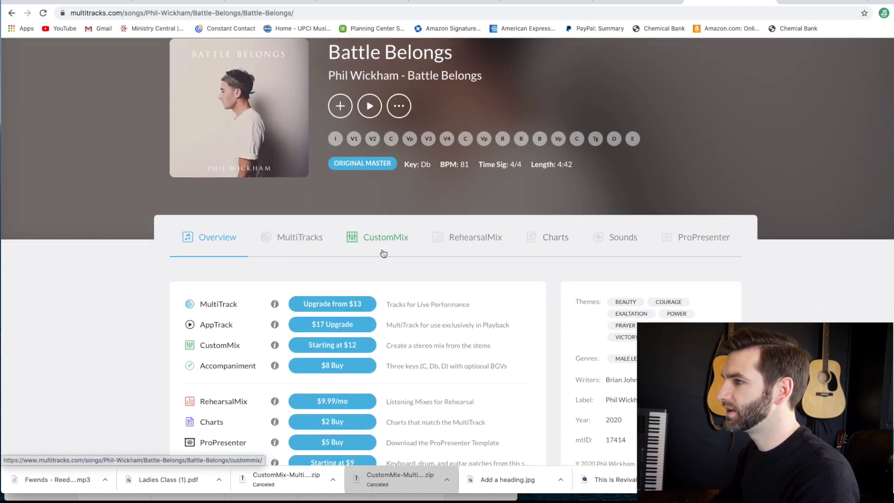
left_click(305, 245)
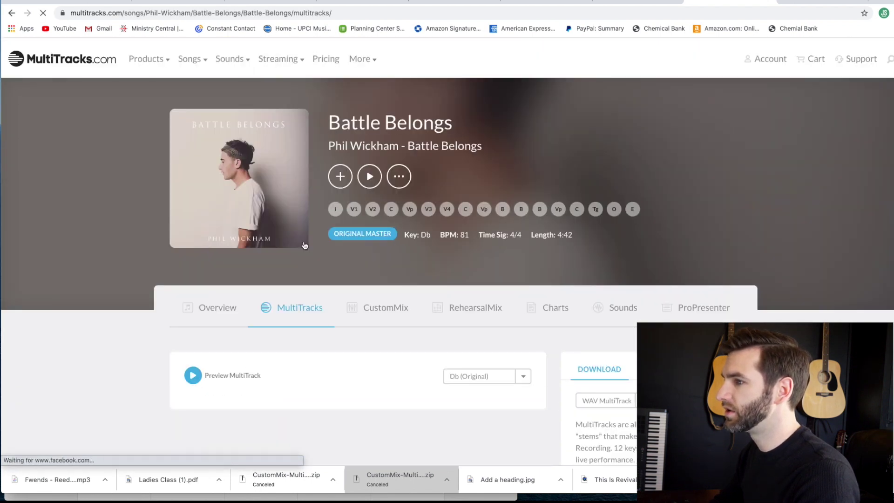
scroll(402, 339, "down", 3)
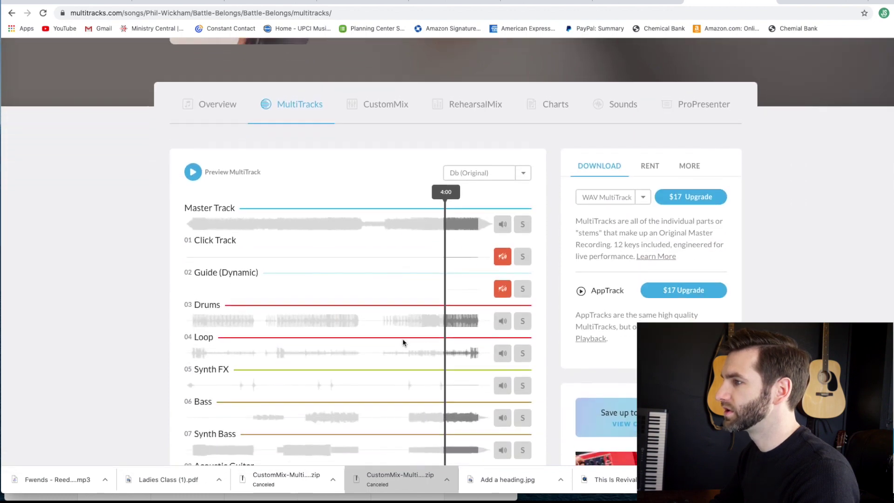
scroll(403, 342, "up", 1)
left_click(194, 174)
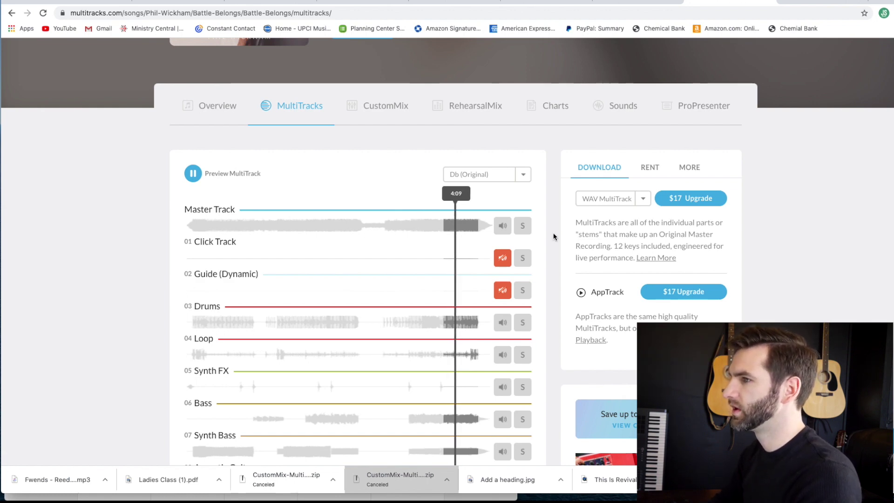
- Solo the Loop, Synth FX, Bass and Synth Bass stems in turn
left_click(522, 354)
scroll(523, 327, "down", 1)
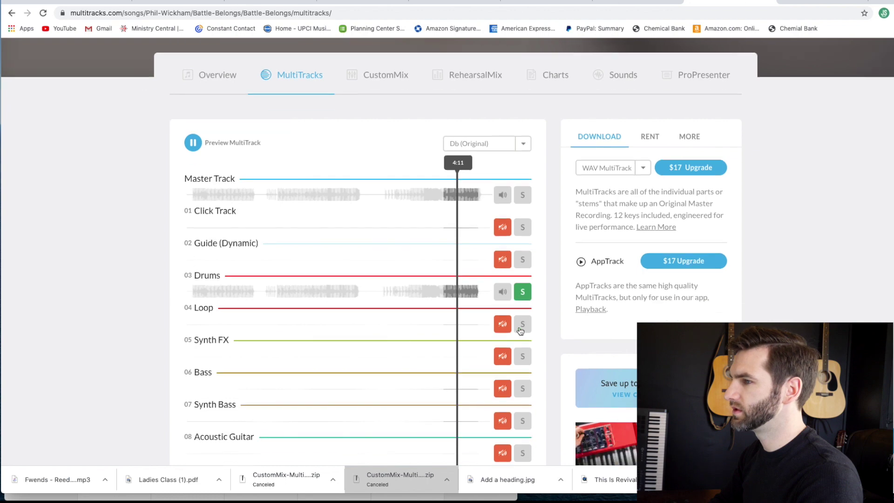
scroll(522, 327, "down", 2)
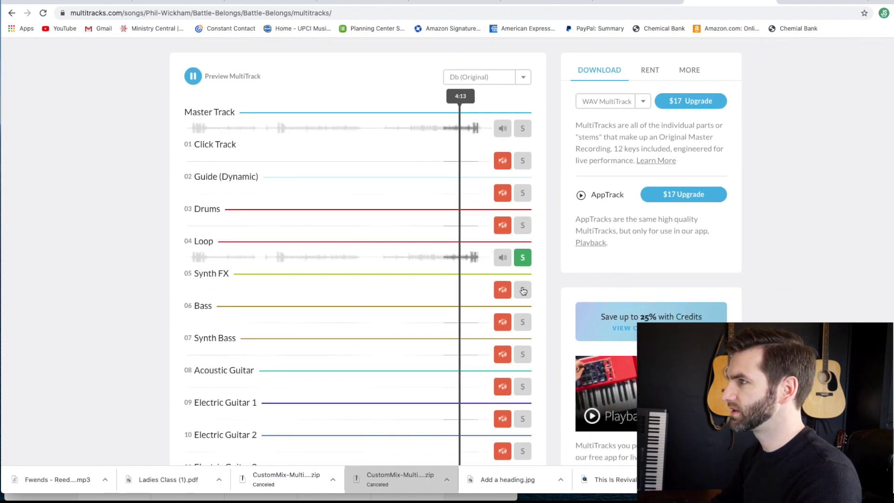
left_click(522, 290)
left_click(524, 324)
scroll(523, 325, "down", 1)
left_click(523, 326)
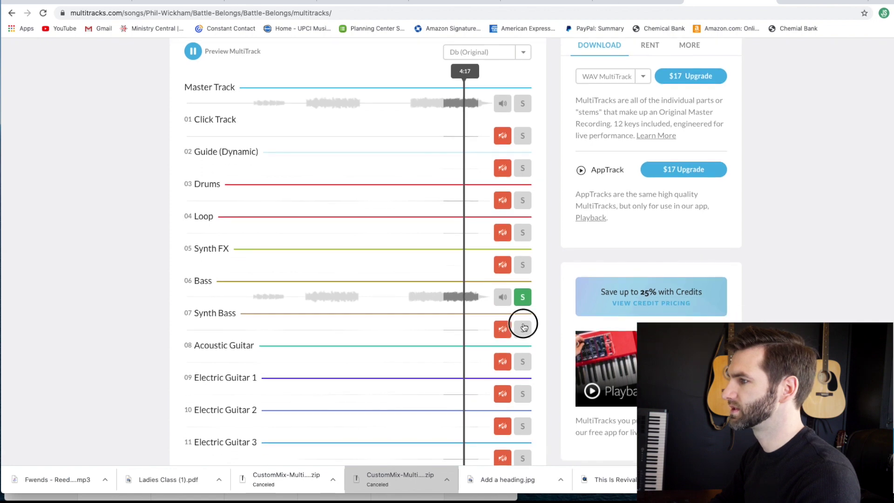
- Stop the multitrack preview and check the download format list without changing it
scroll(524, 358, "up", 10)
left_click(193, 376)
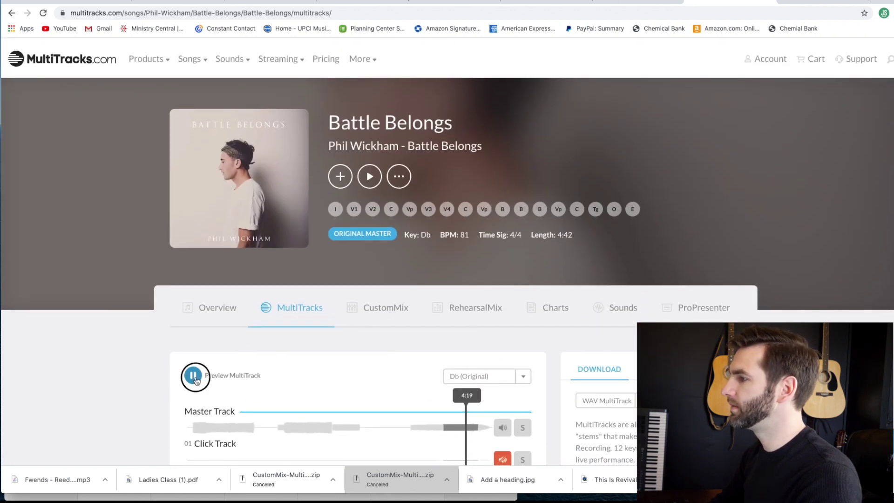
scroll(643, 270, "down", 4)
left_click(642, 269)
left_click(808, 258)
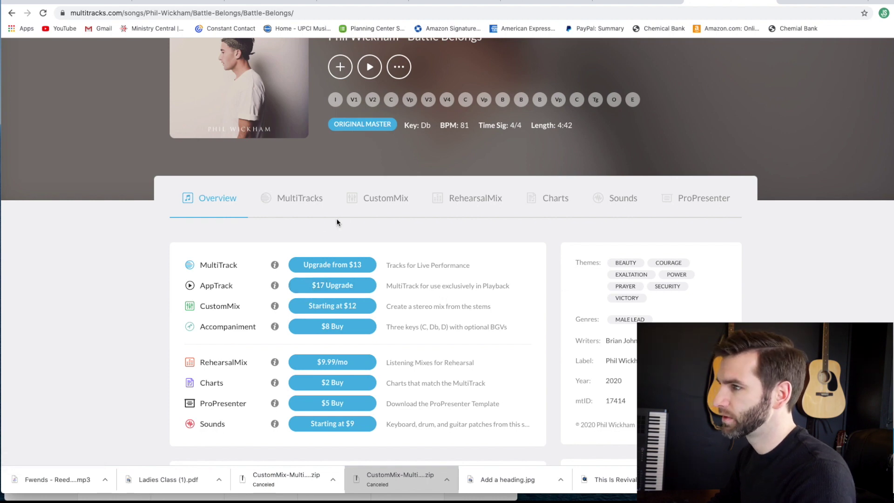
- Remove the Battle Belongs MultiTrack from the cart and go back to the song page
left_click(309, 206)
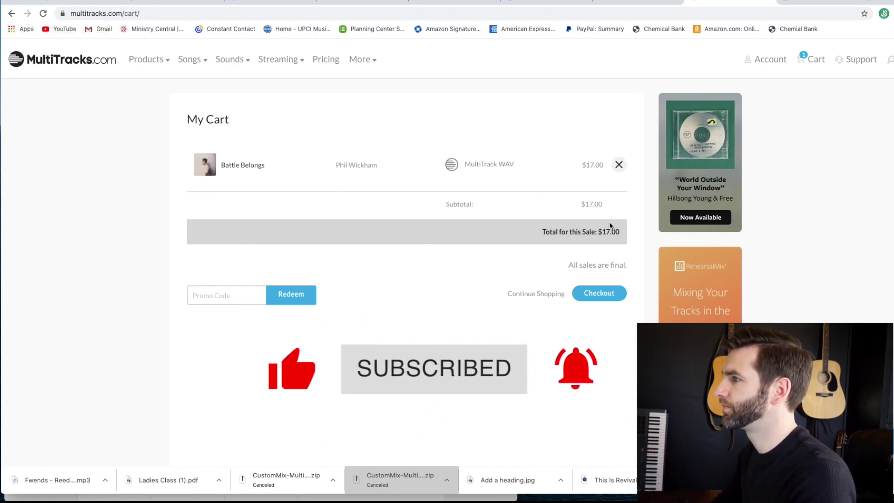
left_click(619, 164)
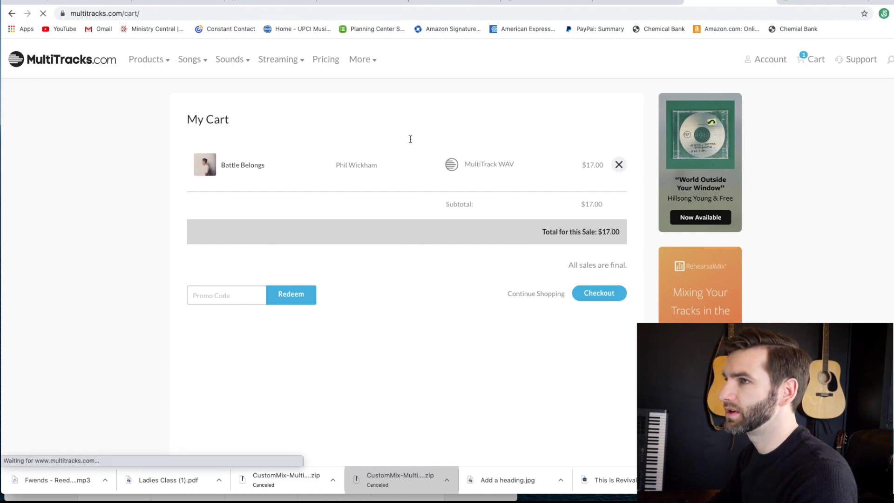
left_click(12, 13)
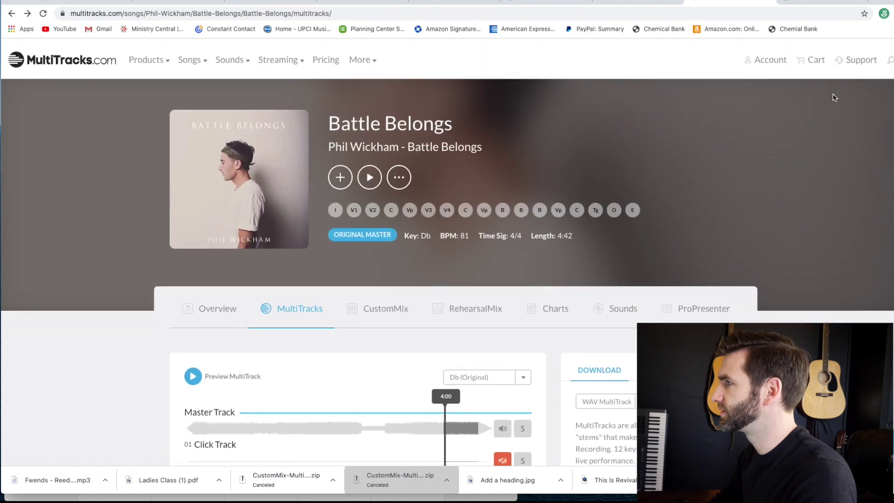
- Search the site for 'hillsong' and open the What a Beautiful Name song page
left_click(889, 60)
left_click(656, 121)
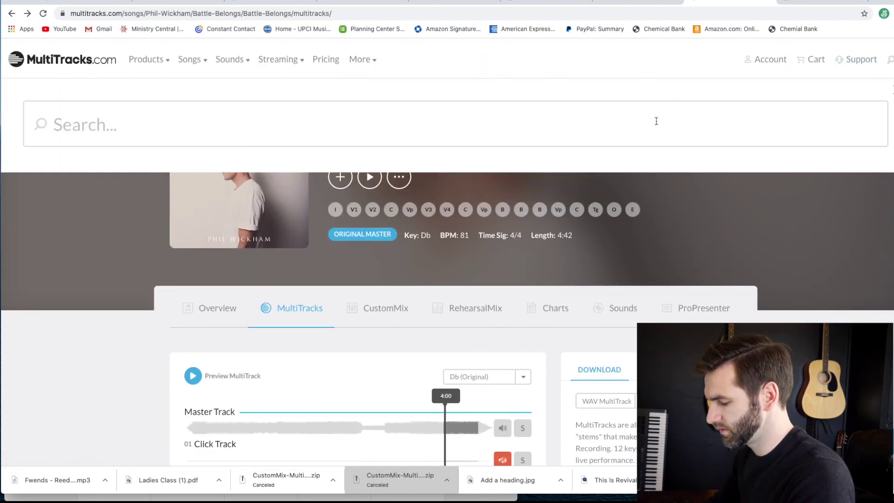
type("hillsong")
key("Return")
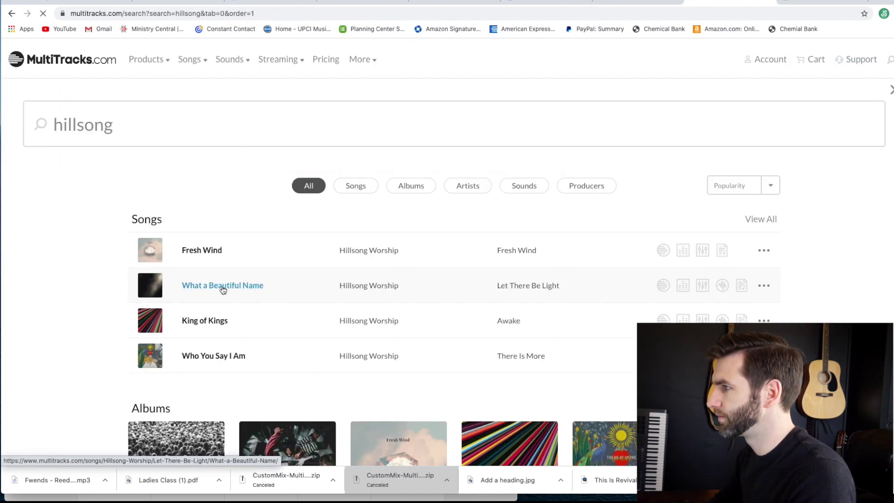
left_click(223, 285)
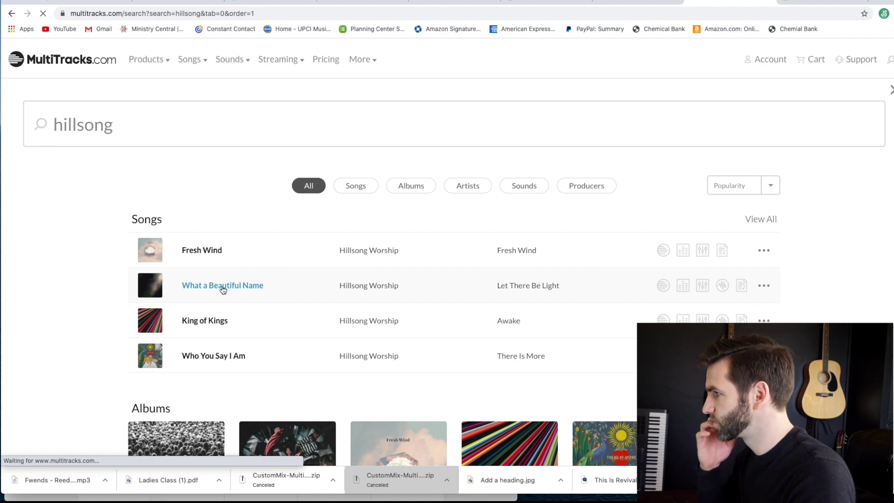
- Browse What a Beautiful Name's multitrack stems and check the format list, keeping WAV MultiTrack
scroll(222, 289, "down", 3)
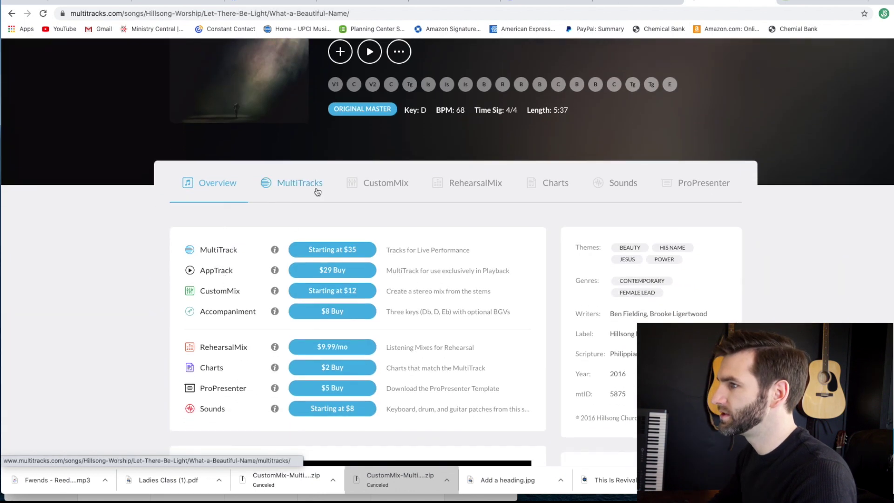
left_click(379, 187)
left_click(301, 193)
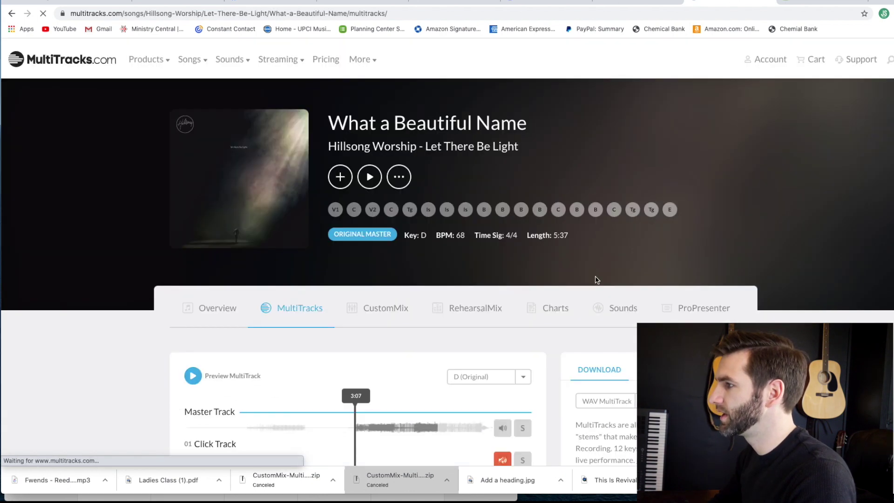
scroll(597, 282, "down", 3)
scroll(506, 300, "down", 1)
scroll(506, 300, "down", 3)
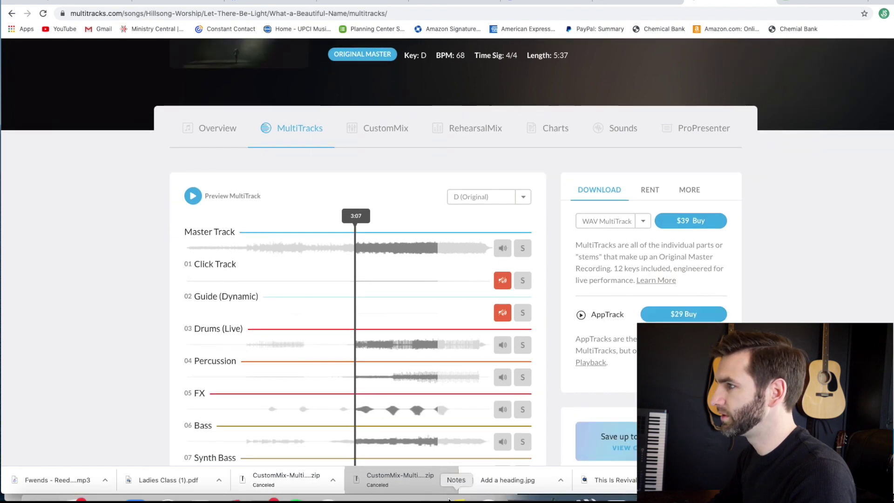
left_click(644, 187)
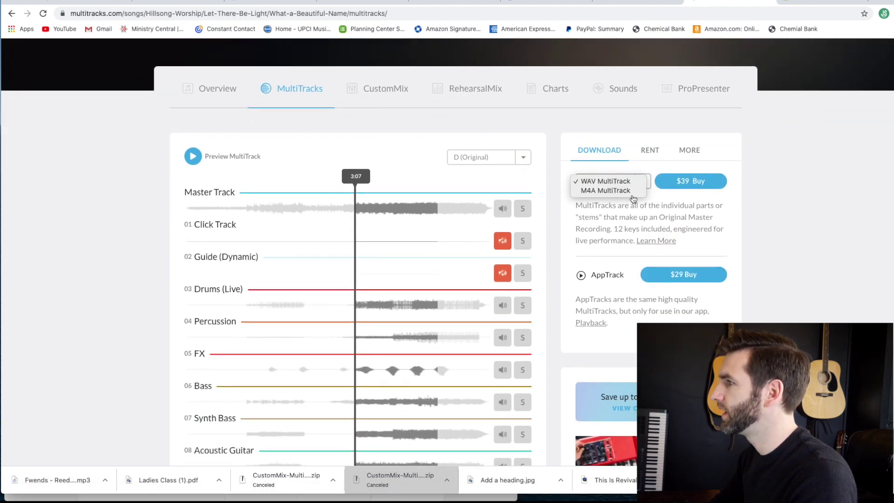
left_click(757, 193)
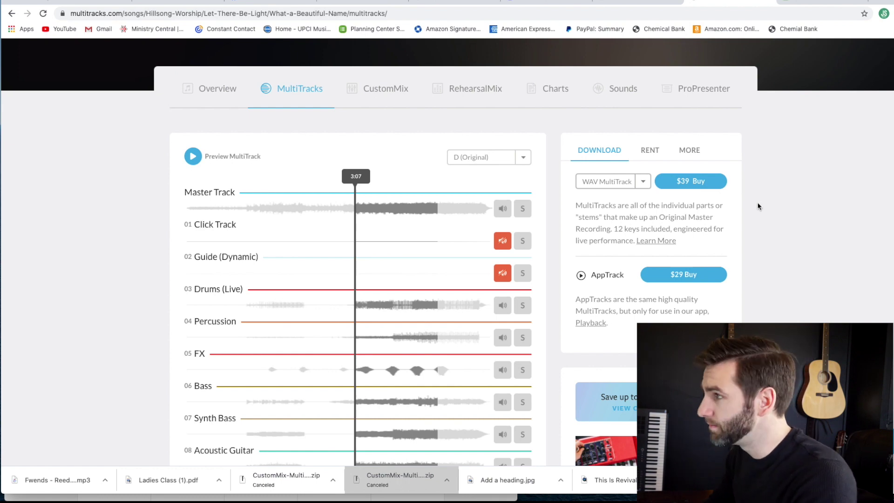
scroll(758, 204, "up", 3)
scroll(444, 176, "up", 5)
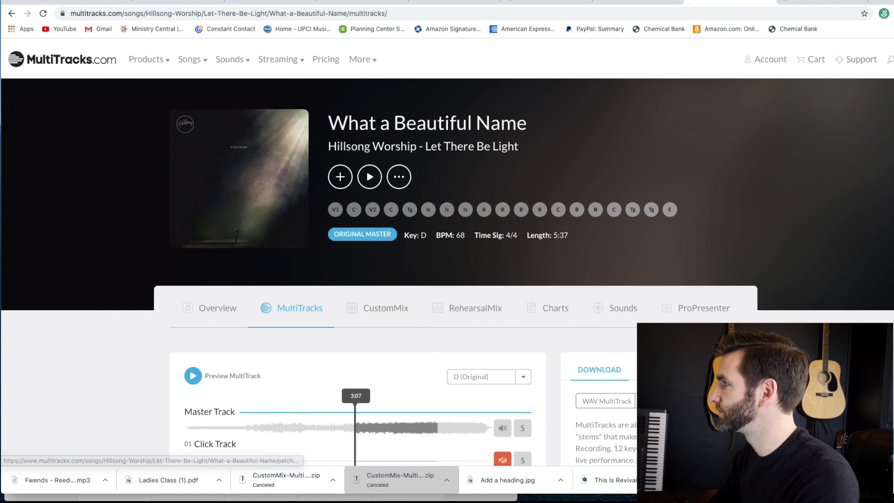
- Start a new site search for 'battle belongs'
left_click(889, 59)
type("battle belno")
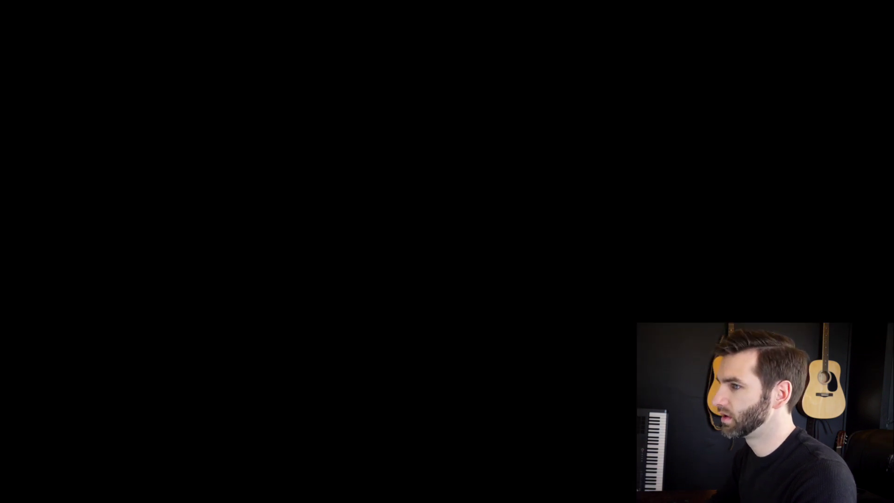
key("BackSpace")
key("BackSpace")
- Finish the 'battle belongs' search, open the song page and its CustomMix mixer
type("ongs")
left_click(205, 256)
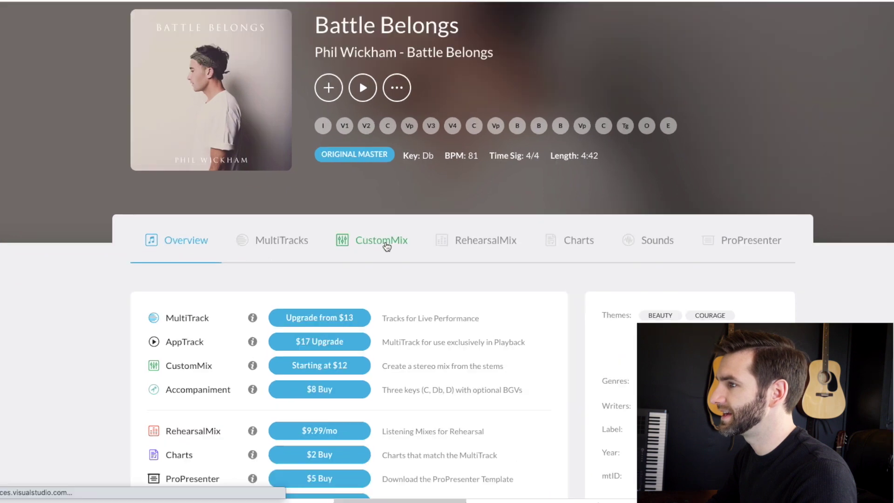
scroll(371, 263, "down", 3)
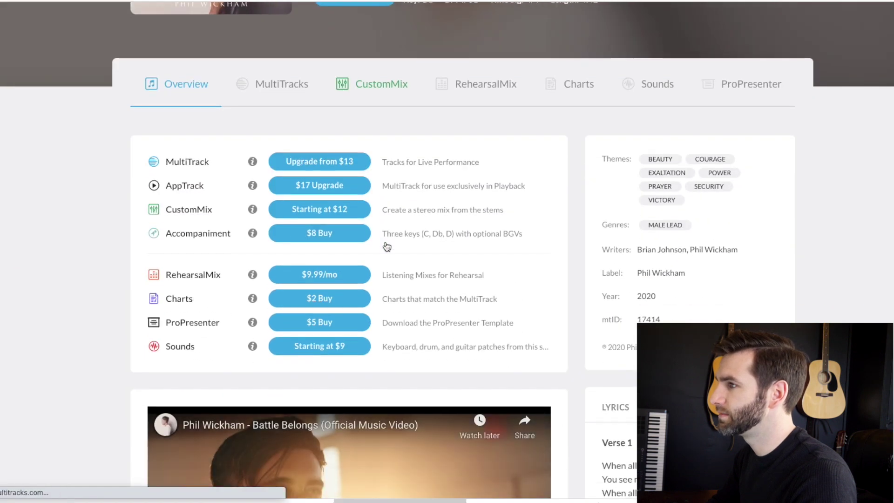
left_click(372, 84)
scroll(502, 196, "down", 3)
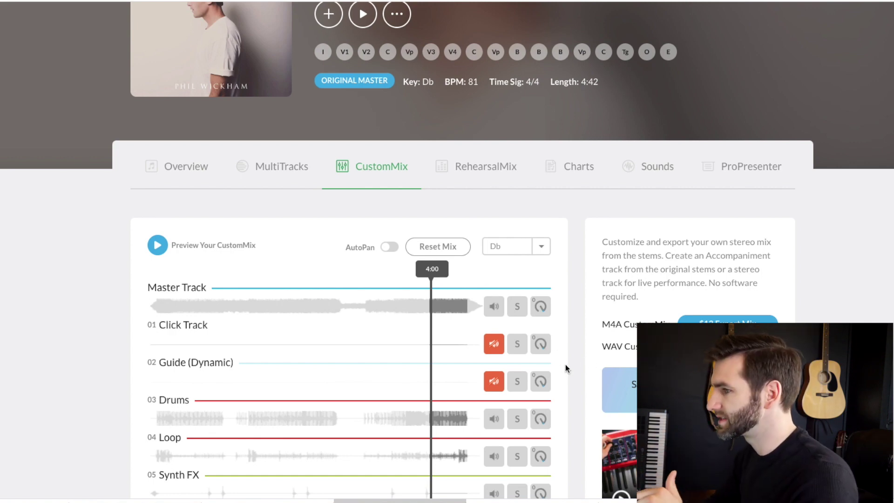
scroll(563, 367, "down", 3)
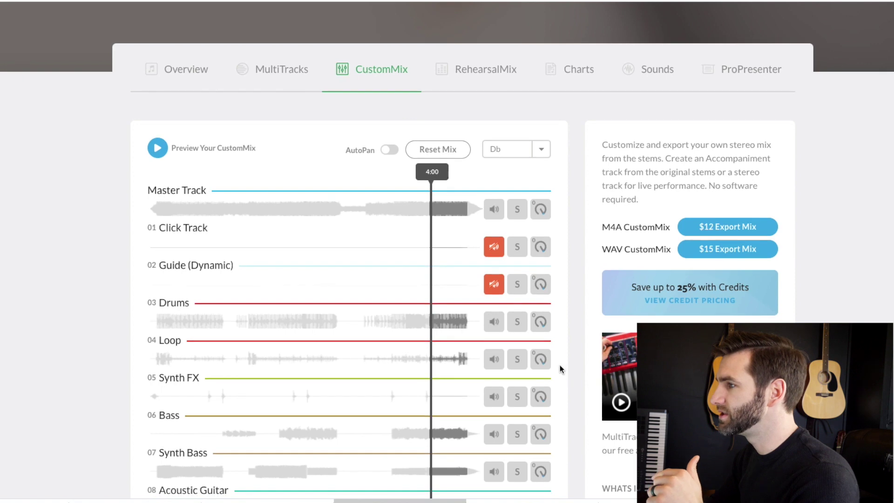
scroll(560, 364, "down", 1)
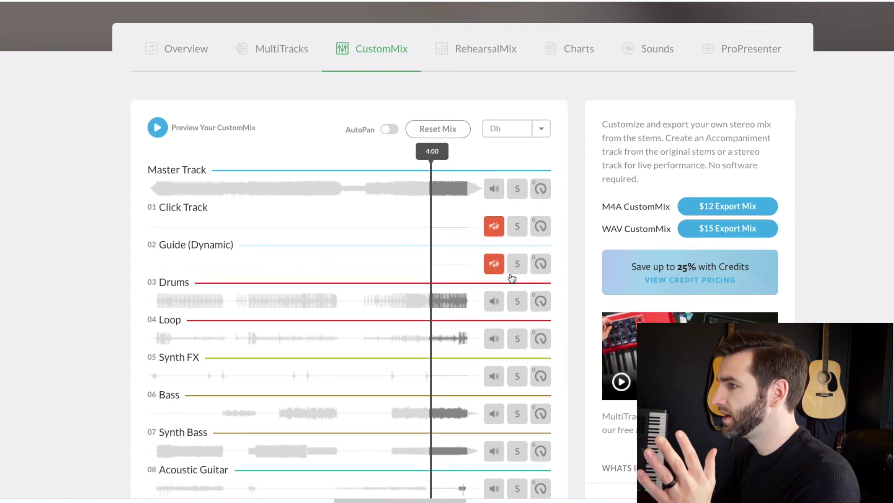
- Mute the Drums, Bass and Acoustic Guitar stems
left_click(494, 302)
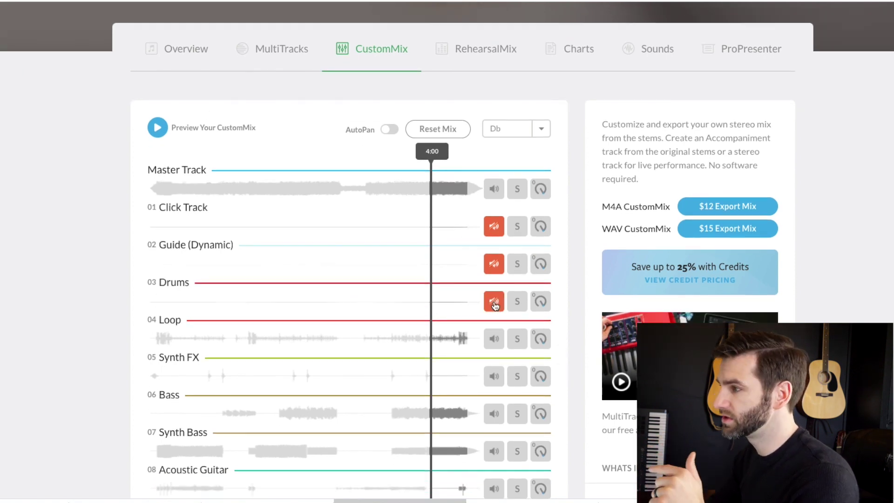
scroll(494, 303, "down", 5)
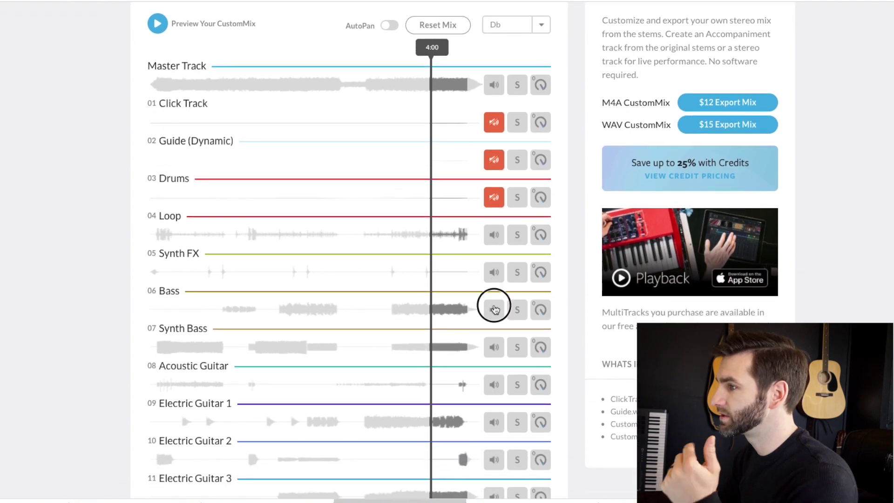
left_click(494, 307)
scroll(495, 308, "down", 3)
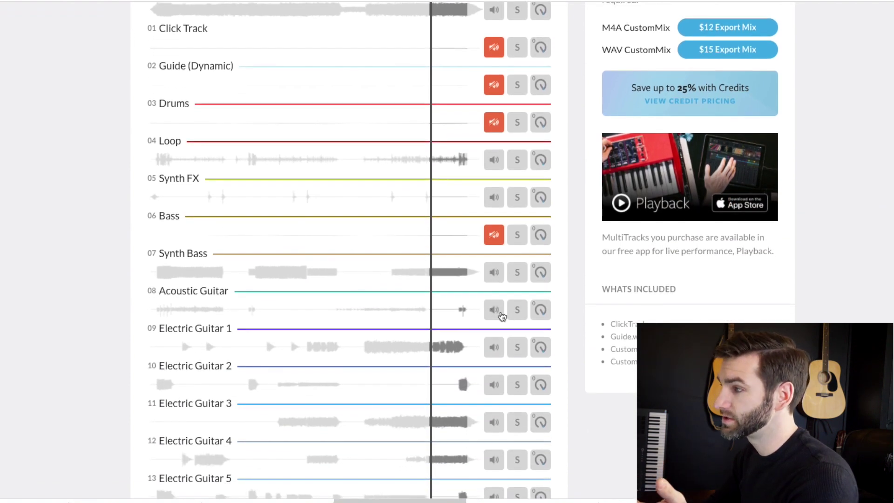
left_click(494, 309)
- Solo the Electric Guitar 1 stem
scroll(563, 387, "down", 3)
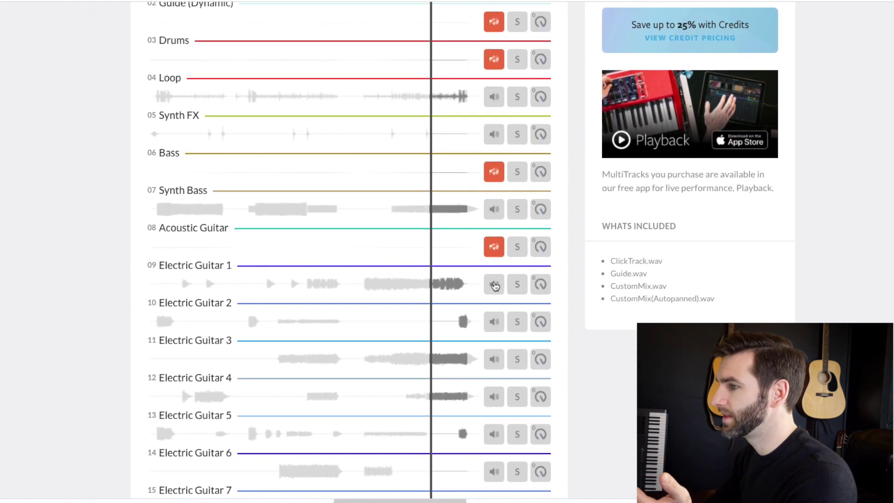
scroll(540, 298, "down", 5)
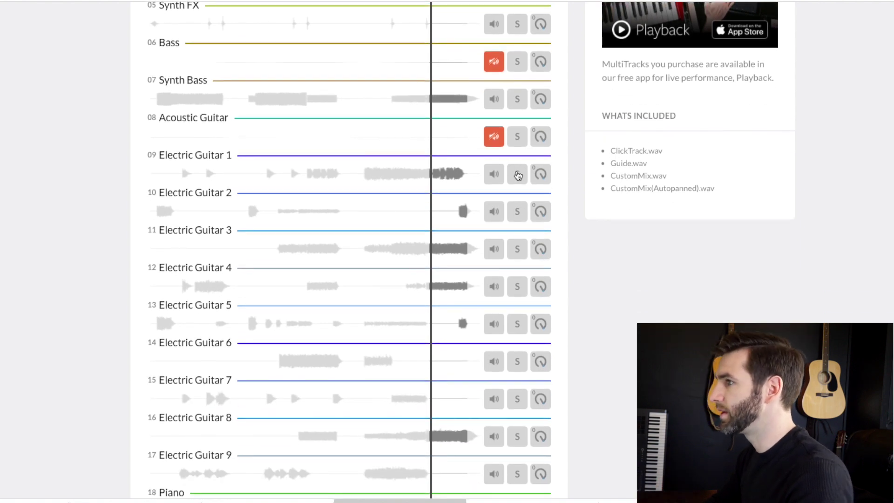
left_click(517, 175)
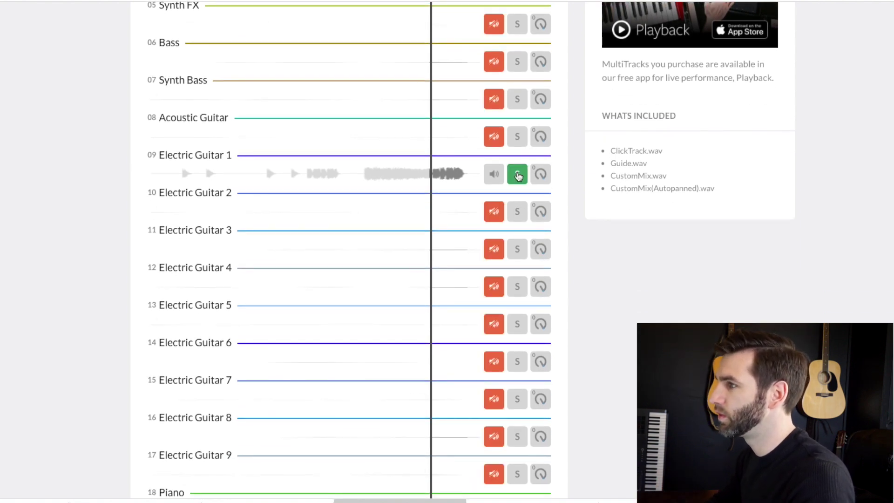
scroll(518, 177, "up", 18)
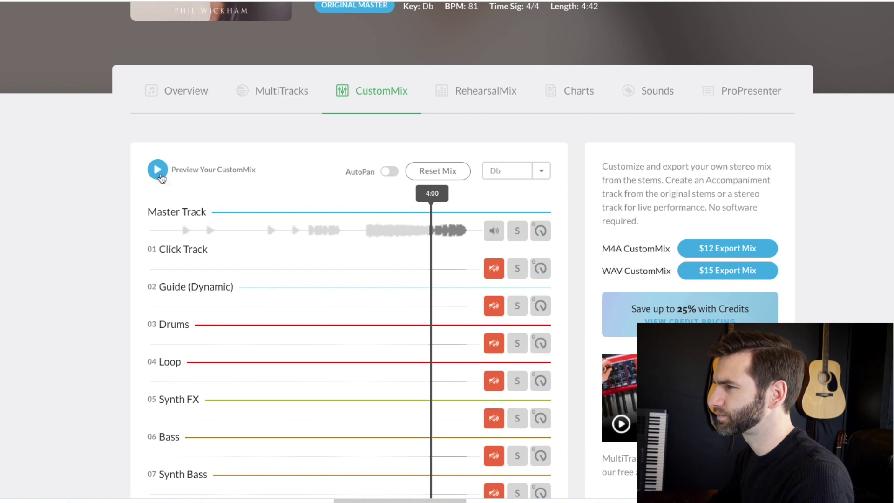
- Play the CustomMix preview, then unsolo and mute Electric Guitar 1
left_click(160, 173)
scroll(574, 329, "down", 15)
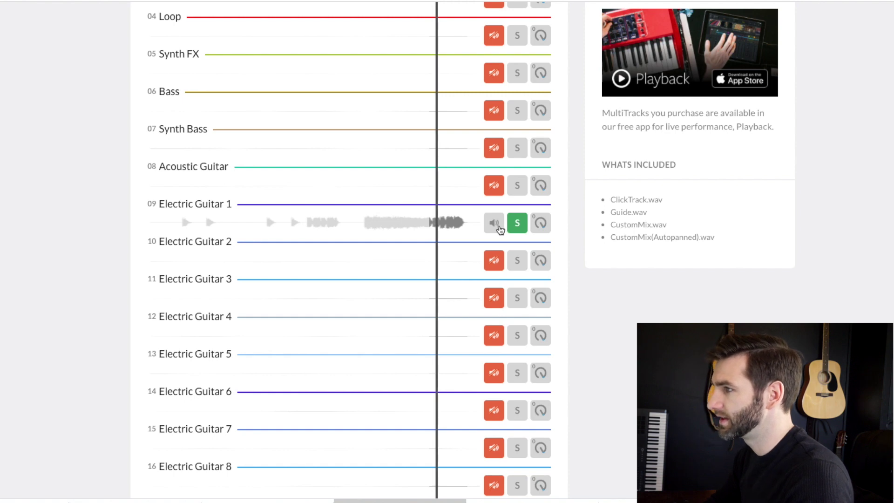
left_click(518, 225)
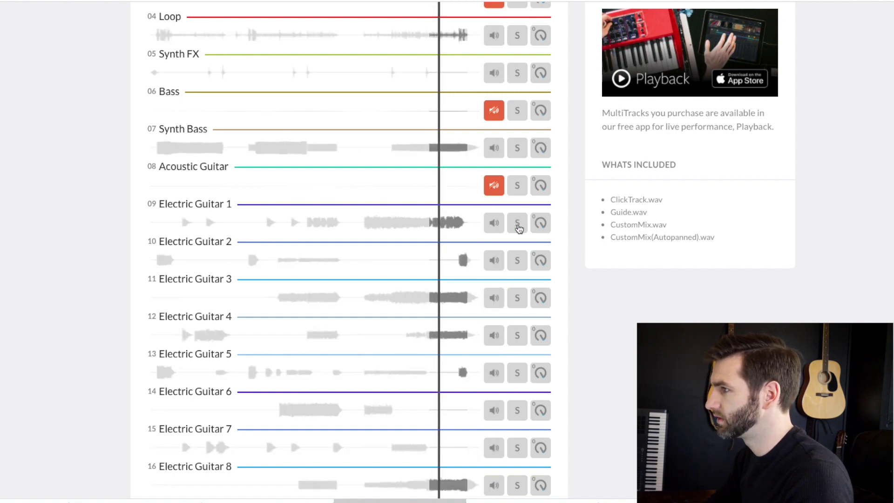
left_click(494, 225)
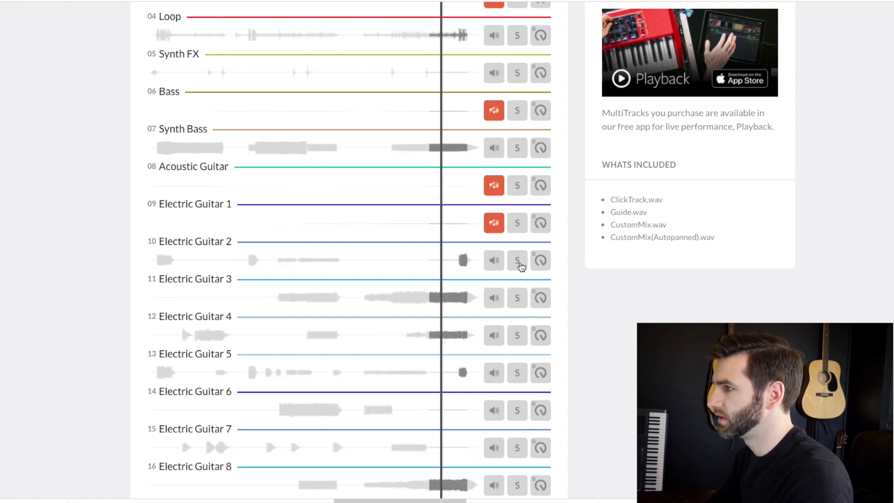
- Mute the Choir and Piano stems, leaving no stem soloed
scroll(521, 266, "down", 1)
scroll(520, 266, "down", 7)
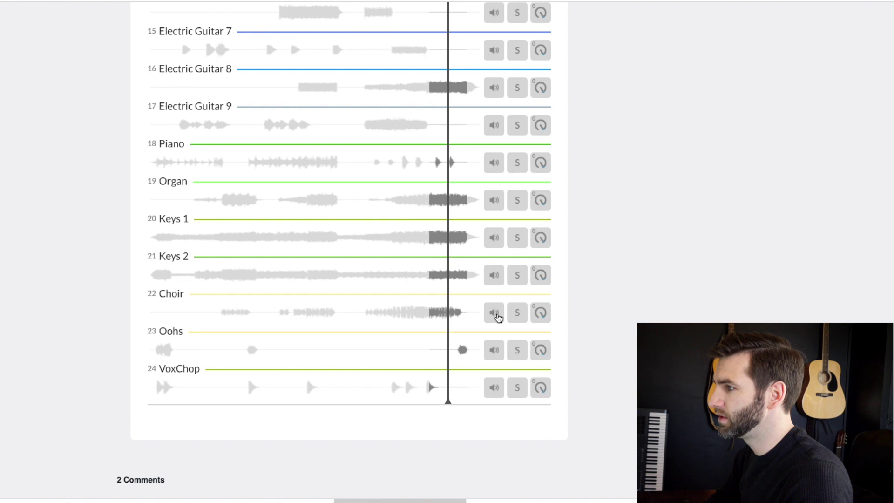
left_click(494, 312)
scroll(549, 288, "down", 1)
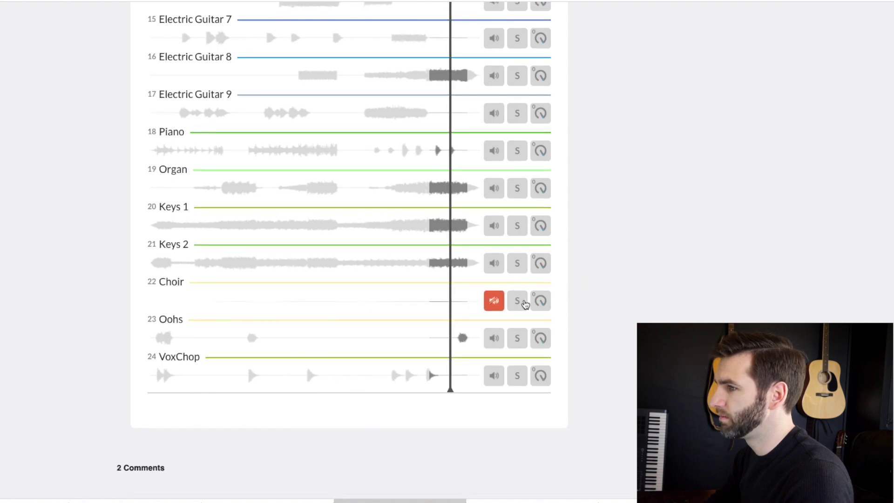
scroll(518, 304, "up", 3)
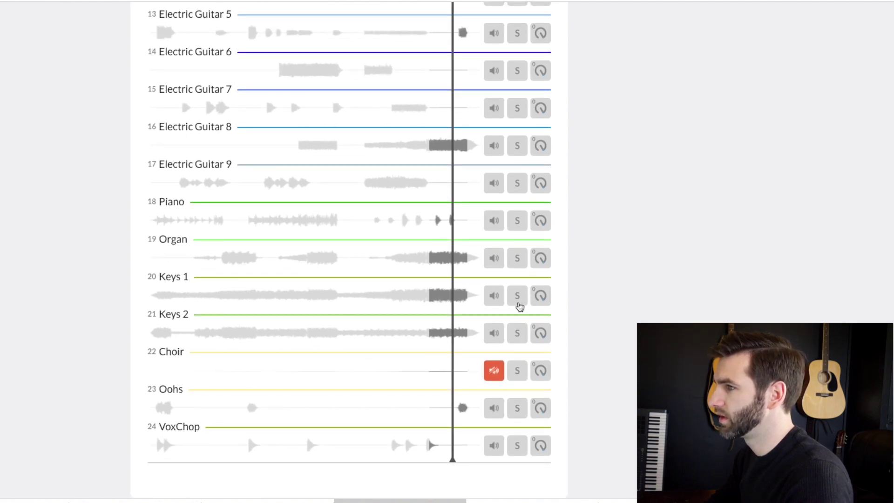
left_click(516, 227)
left_click(516, 225)
left_click(494, 222)
scroll(536, 197, "up", 5)
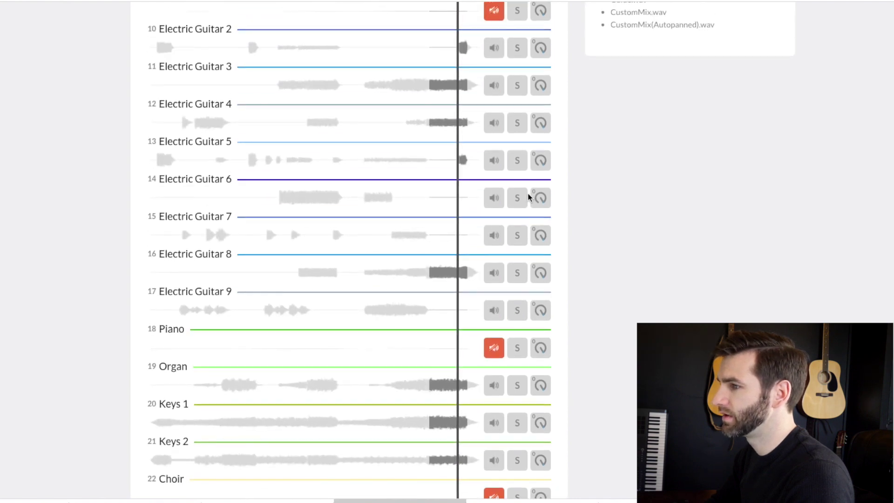
scroll(530, 197, "down", 4)
scroll(528, 197, "up", 9)
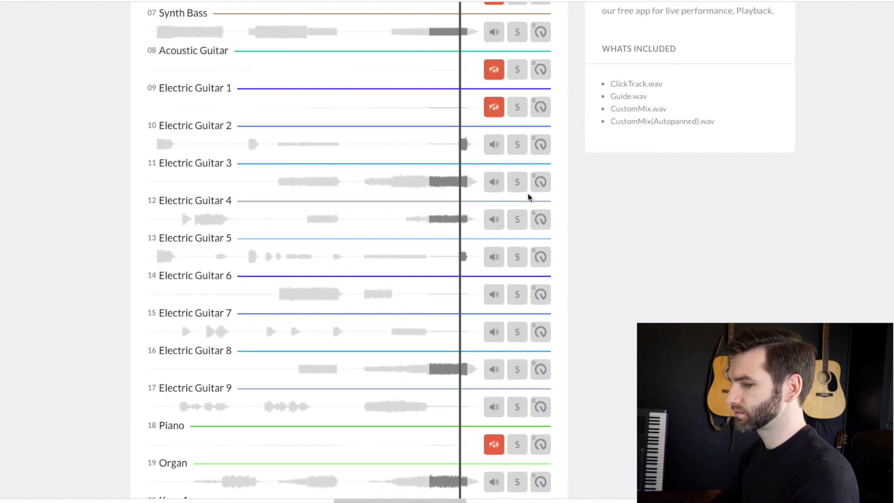
scroll(529, 197, "up", 3)
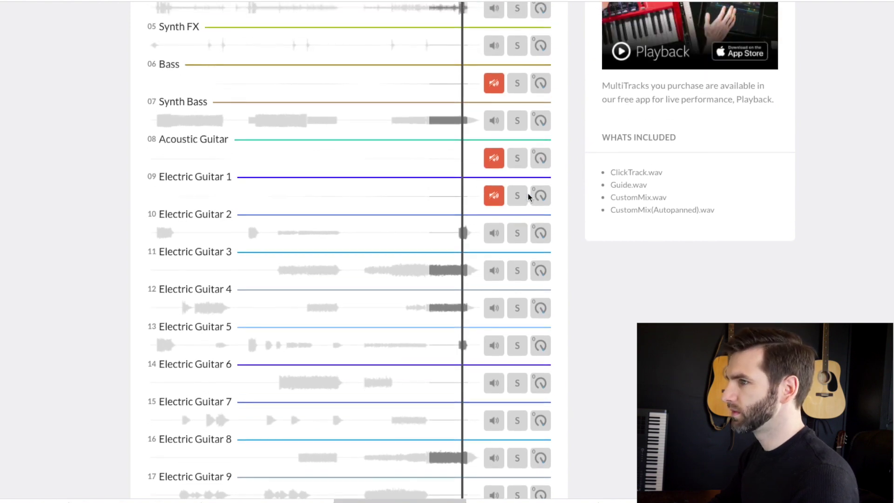
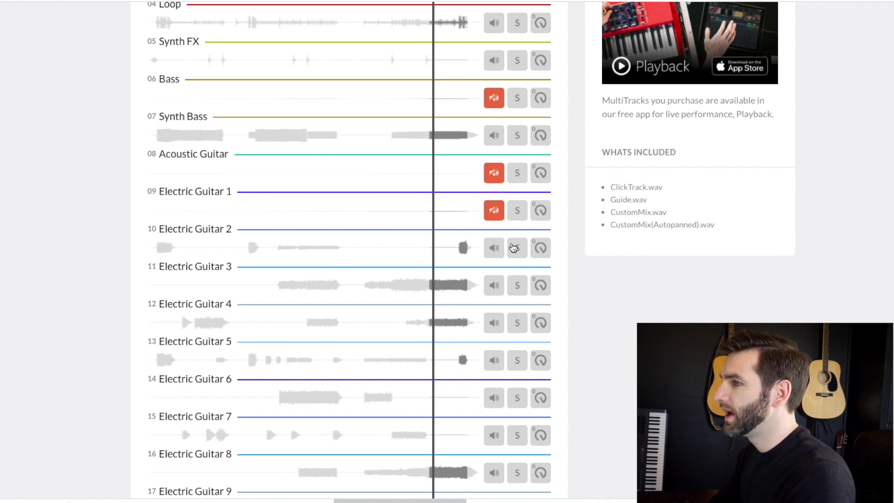
- Pan Electric Guitar 2 away from centre in the MultiTracks mixer, keeping Bass, Acoustic and Electric Guitar 1 muted
left_click_drag(544, 254, 554, 501)
scroll(554, 431, "down", 2)
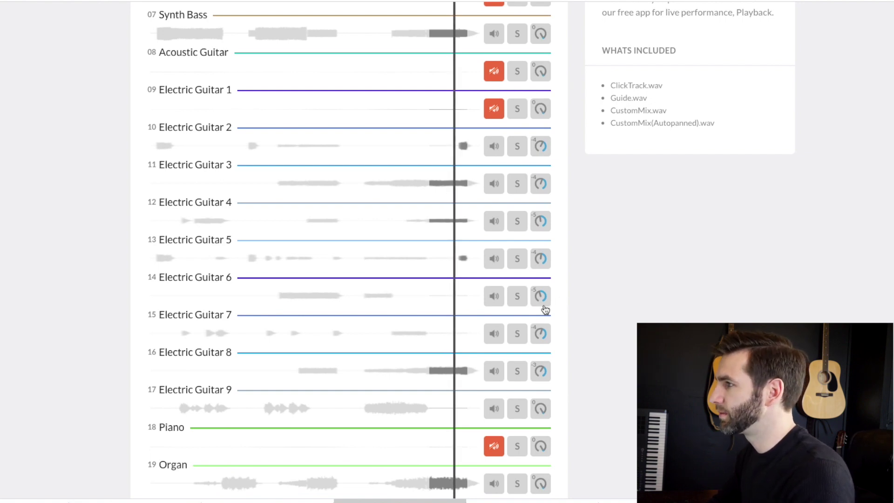
- Solo the Organ briefly to hear it alone, then unsolo and mute it
scroll(554, 294, "up", 2)
scroll(554, 293, "down", 4)
scroll(555, 293, "down", 2)
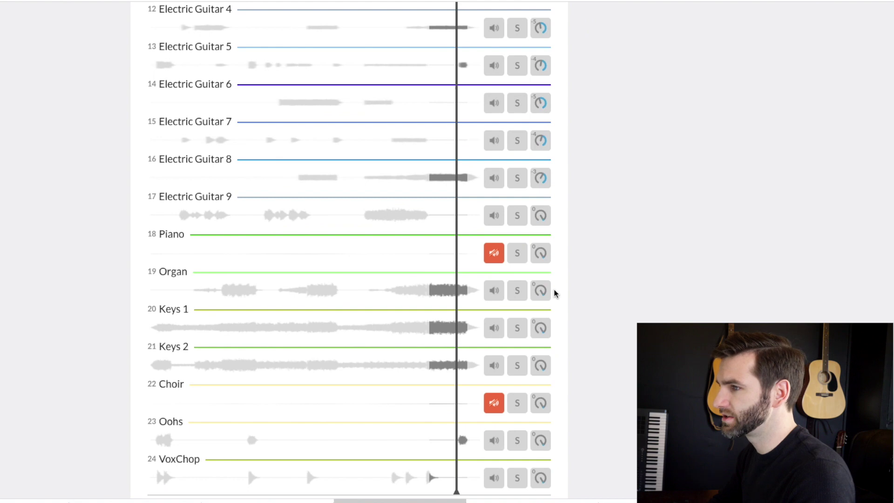
left_click(515, 291)
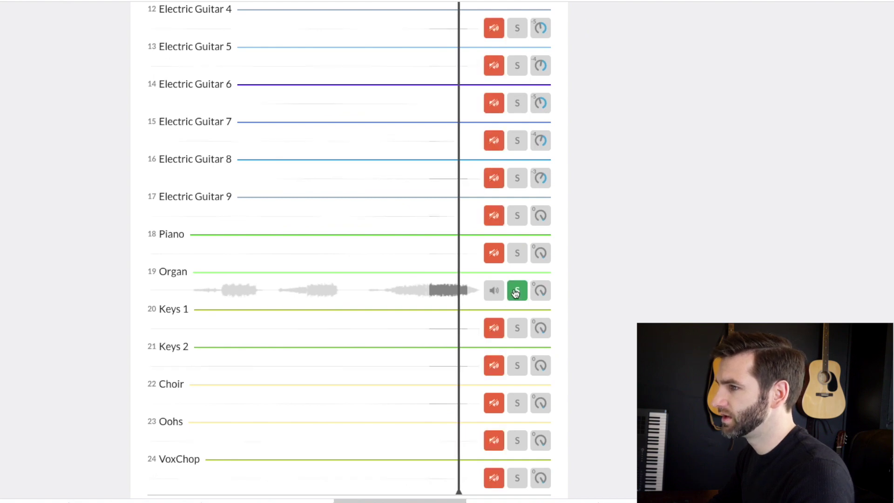
left_click(515, 291)
left_click(499, 292)
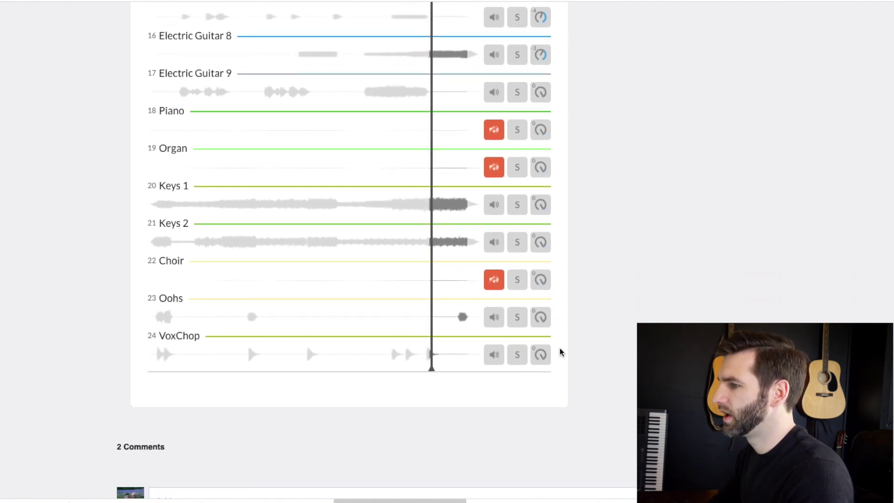
scroll(560, 351, "up", 10)
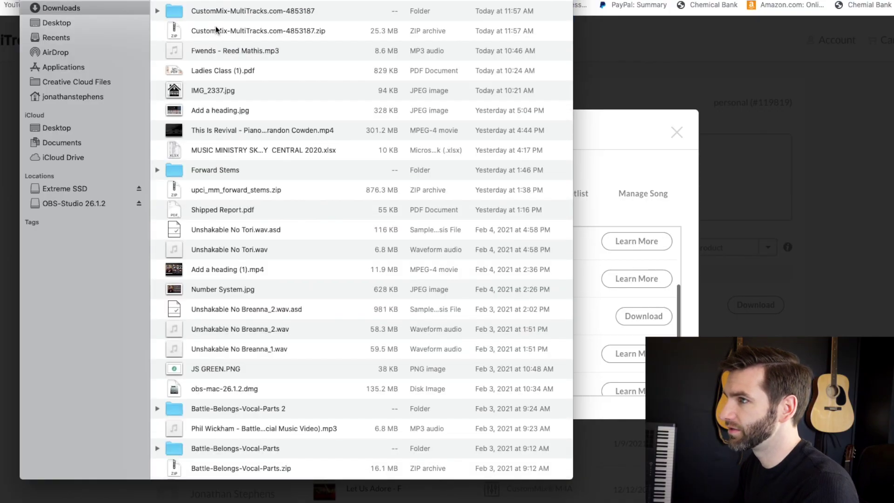
- Rename the CustomMix download folder to 'Battle Belongs'
left_click(232, 14)
left_click(232, 14)
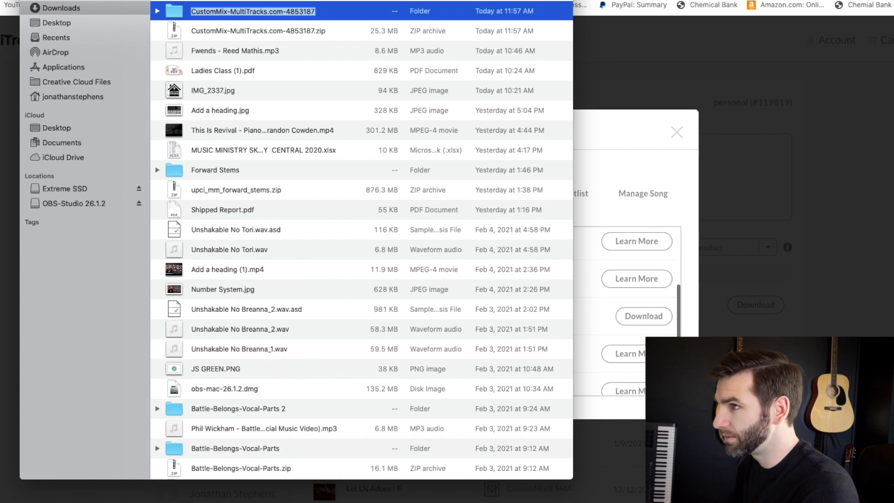
type("Battle Belongs")
key("Return")
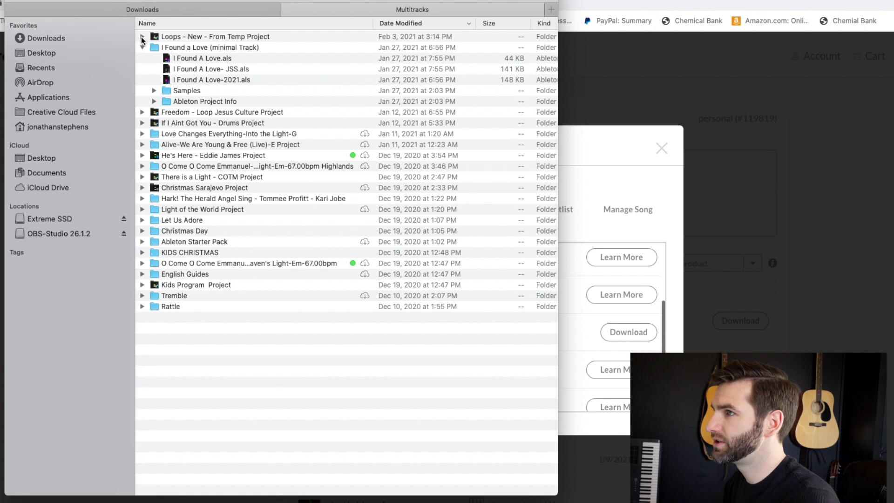
- Move the Battle Belongs folder from Downloads into Multitracks and open it
left_click(142, 47)
left_click(142, 9)
left_click_drag(173, 41, 355, 354)
double_click(220, 36)
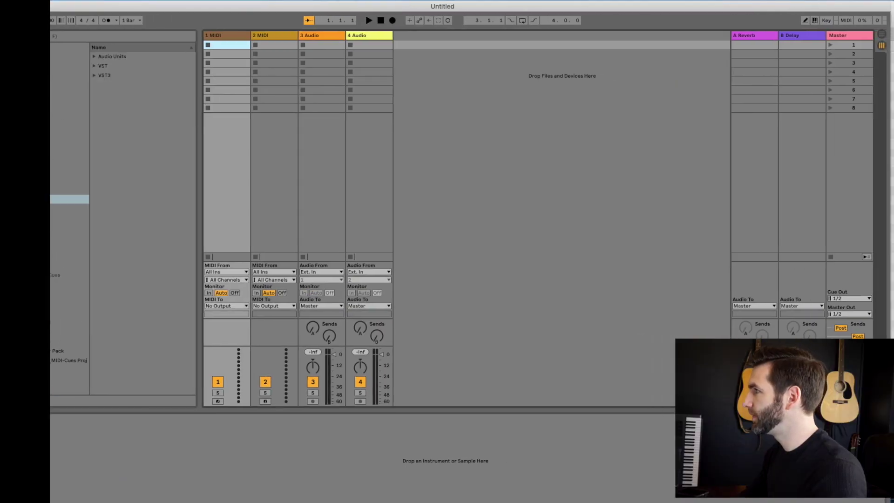
- Arrange the Ableton and Finder windows side by side
left_click_drag(889, 5, 638, 23)
left_click_drag(694, 13, 778, 2)
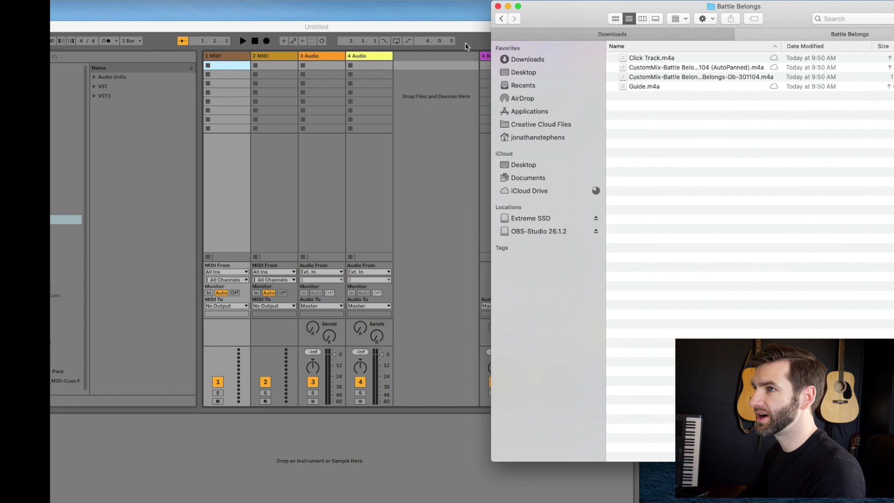
double_click(437, 25)
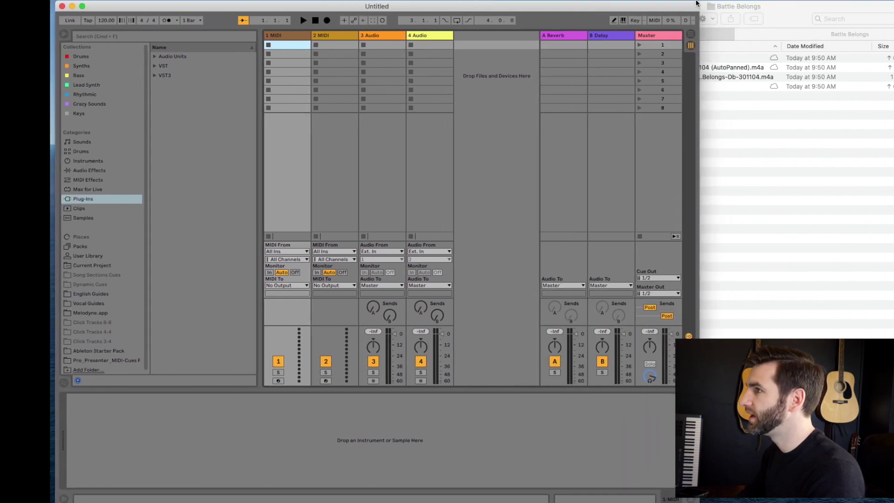
left_click_drag(701, 4, 672, 4)
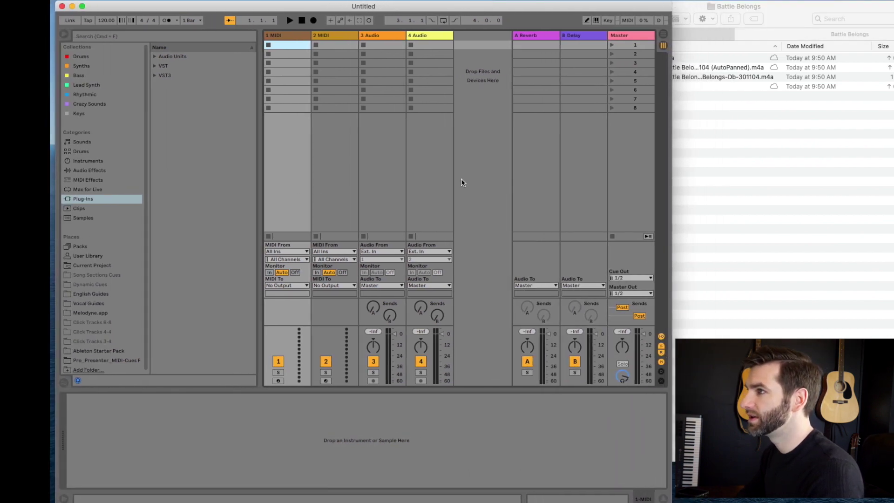
- Delete both MIDI tracks and switch Ableton to Arrangement View
key("Tab")
key("Tab")
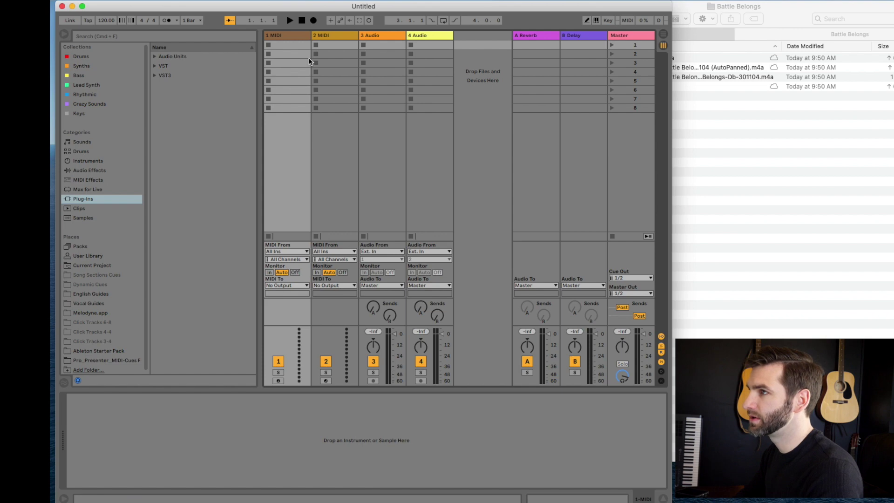
left_click(319, 35, "shift")
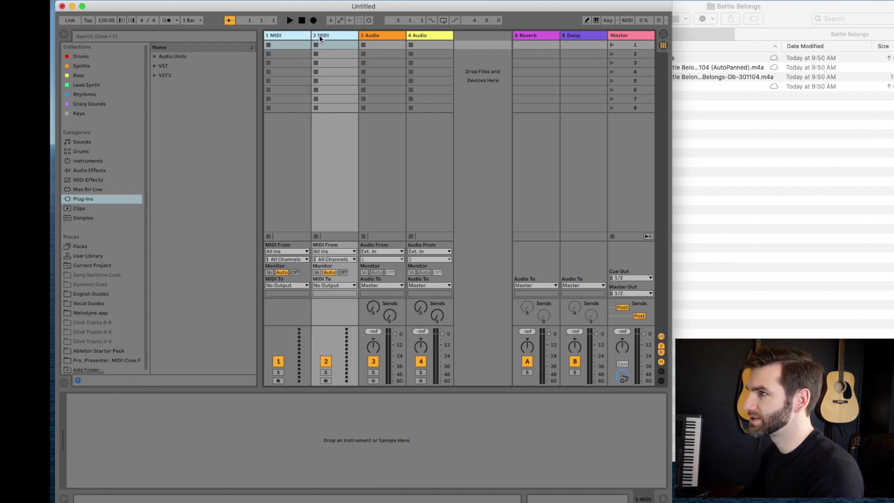
key("Delete")
key("Tab")
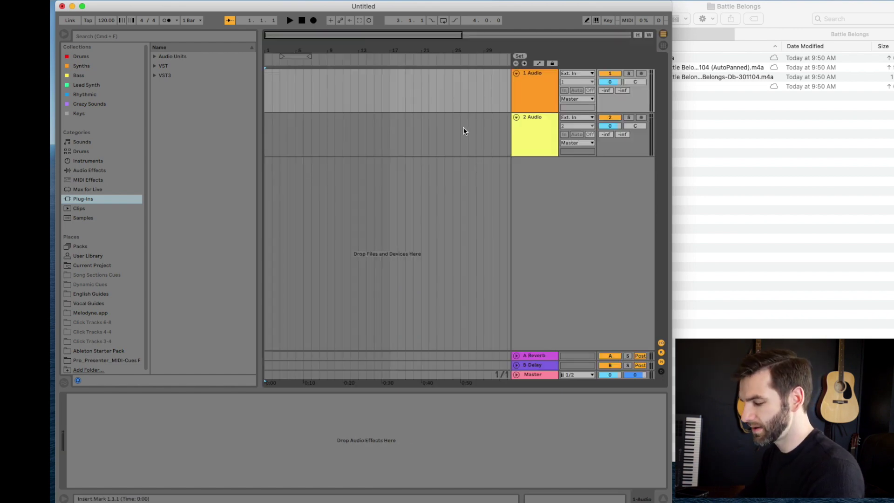
key("Tab")
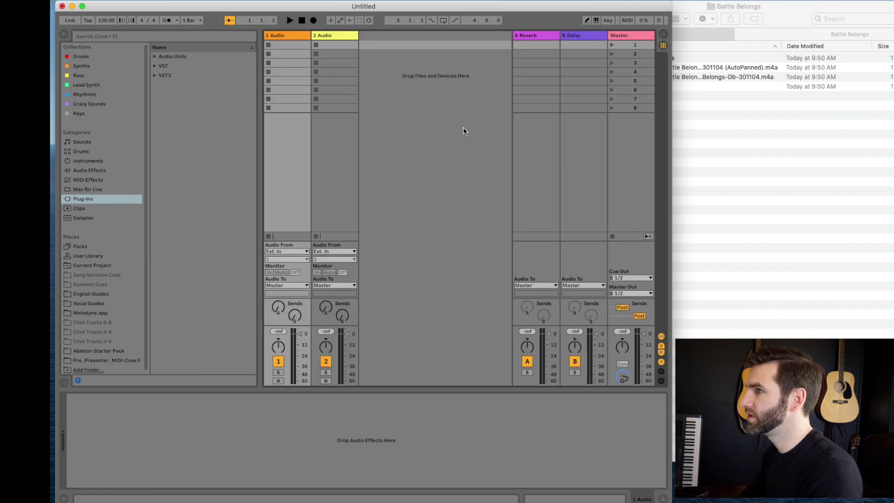
key("Tab")
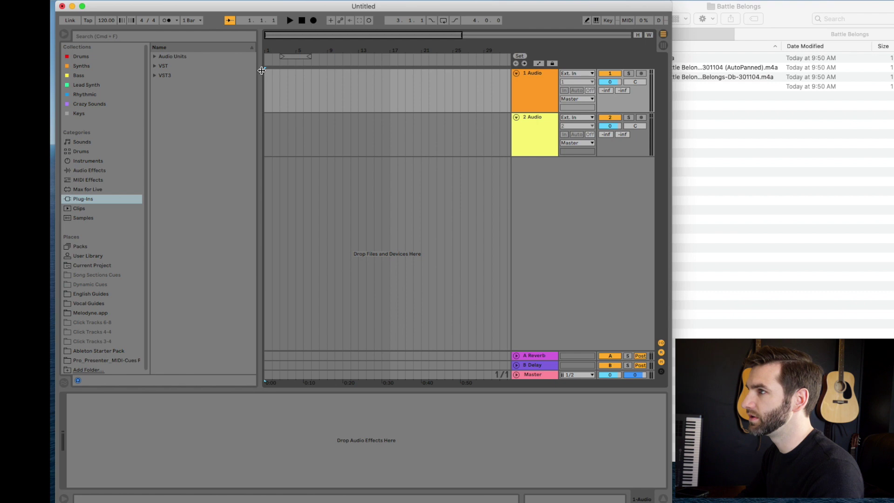
- Select all four Battle Belongs .m4a files in Finder
left_click_drag(673, 225, 654, 225)
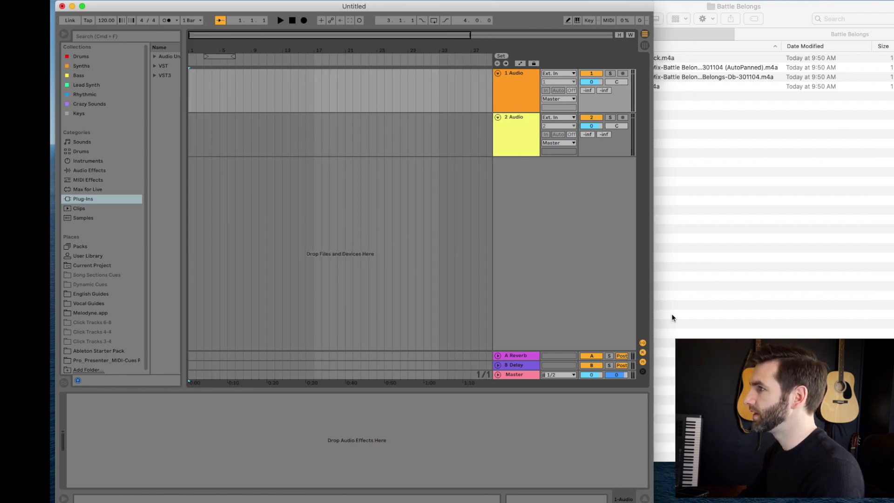
left_click(692, 189)
left_click(651, 58)
left_click(661, 86, "shift")
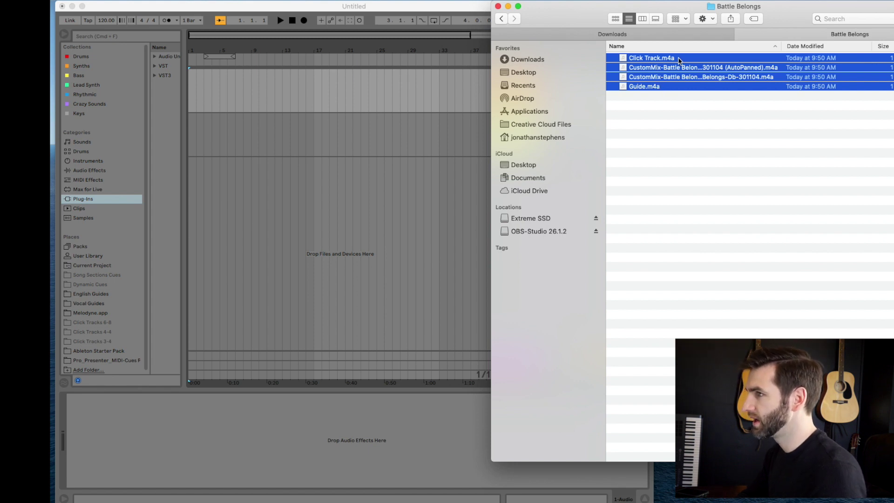
- Drag the four .m4a files into the arrangement as Click Track, CustomMix and Guide audio tracks
left_click_drag(645, 61, 191, 88)
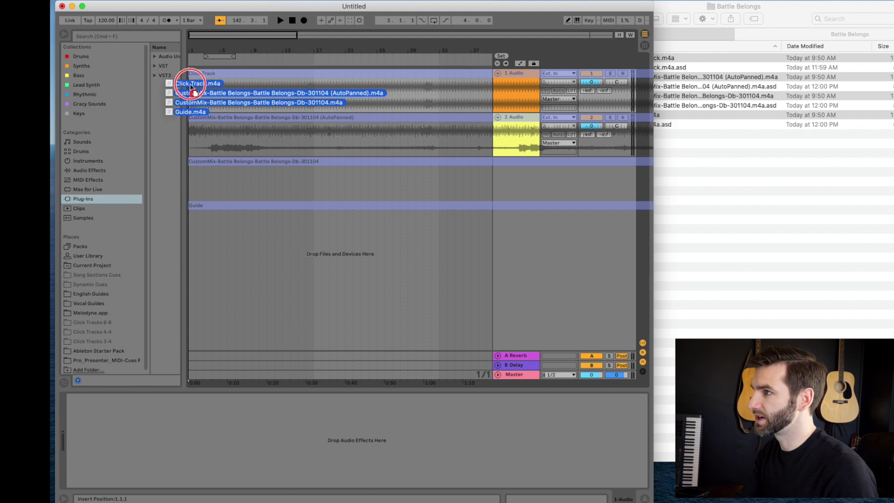
left_click_drag(191, 87, 191, 87)
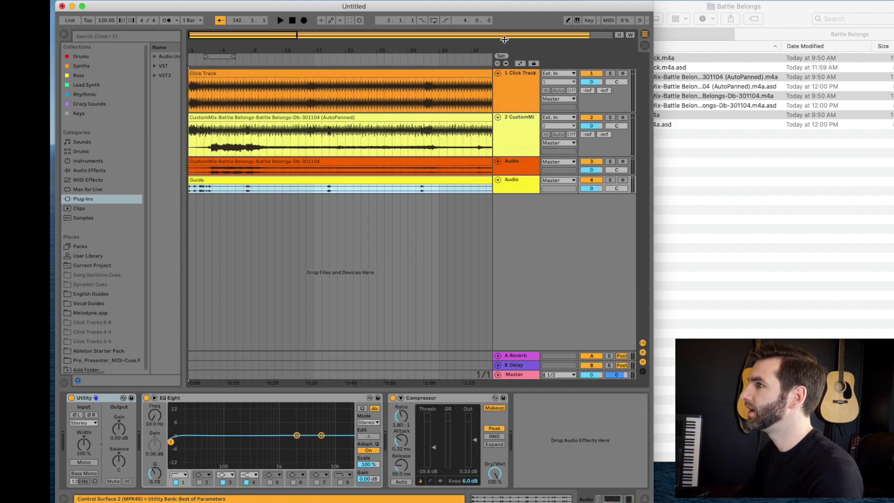
- Solo the Click Track, second, third and Guide tracks in turn, playing each briefly
left_click(607, 75)
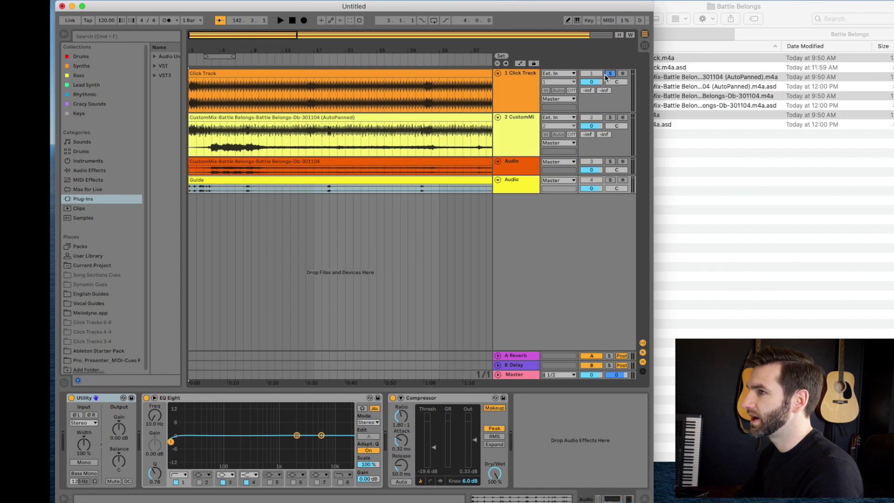
key("space")
left_click(610, 118)
key("space")
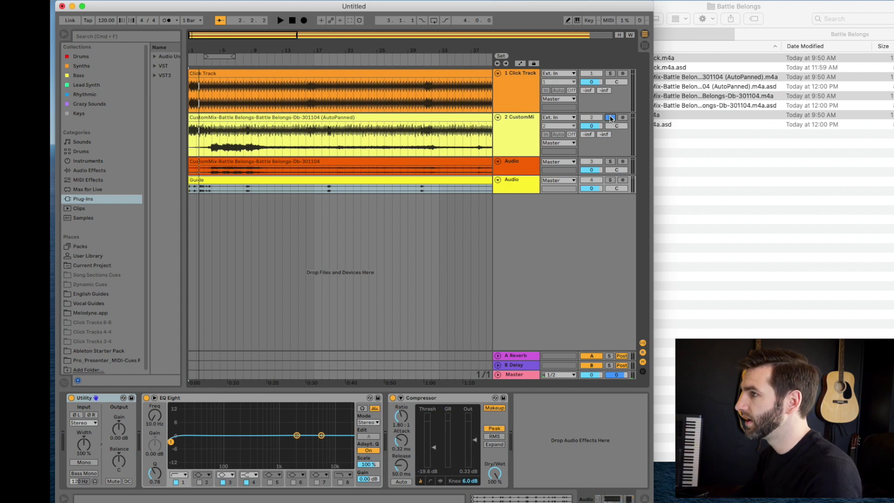
left_click(610, 161)
left_click(210, 169)
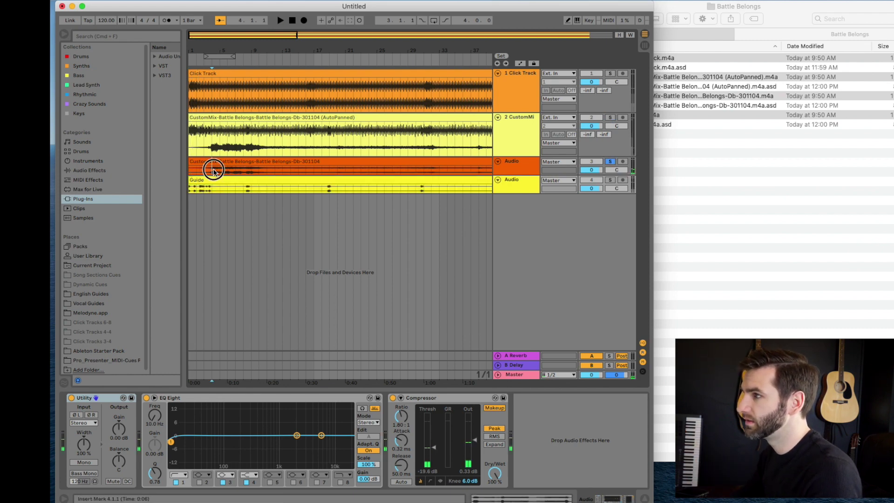
key("space")
key("space")
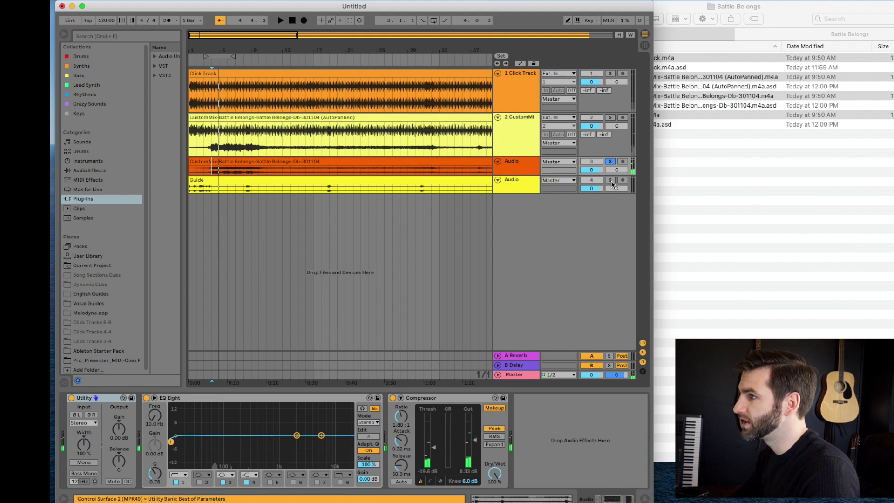
left_click(611, 180)
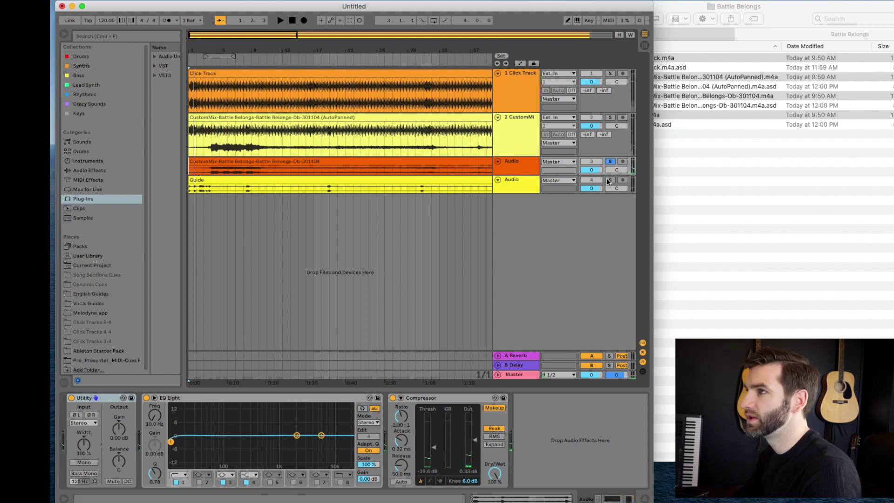
left_click(609, 180)
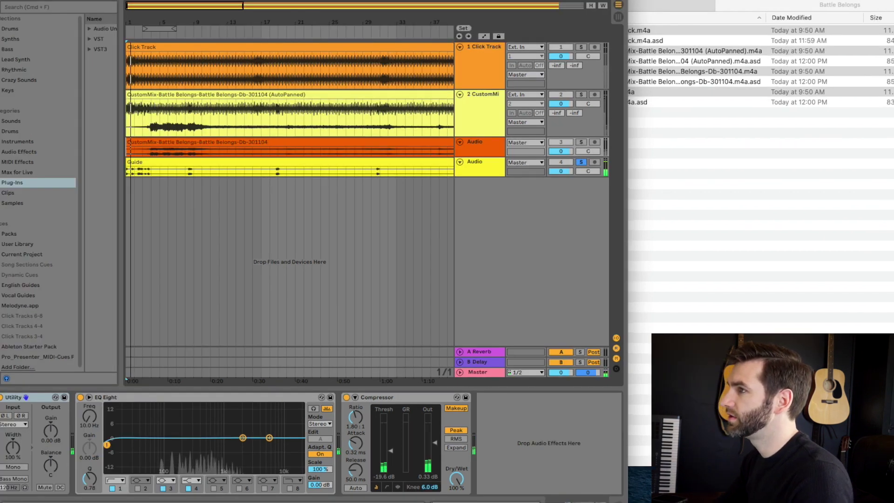
- Remove the leading number sign from the Click Track's name
left_click(489, 72)
key("super+r")
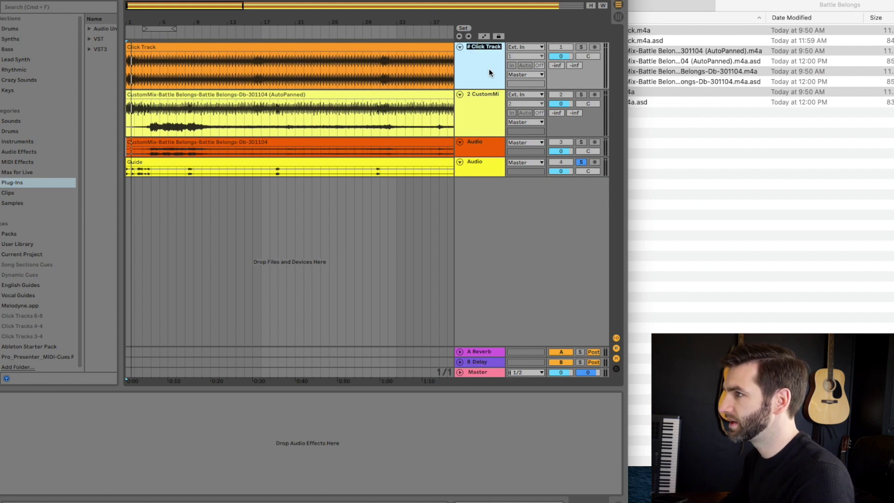
key("Left")
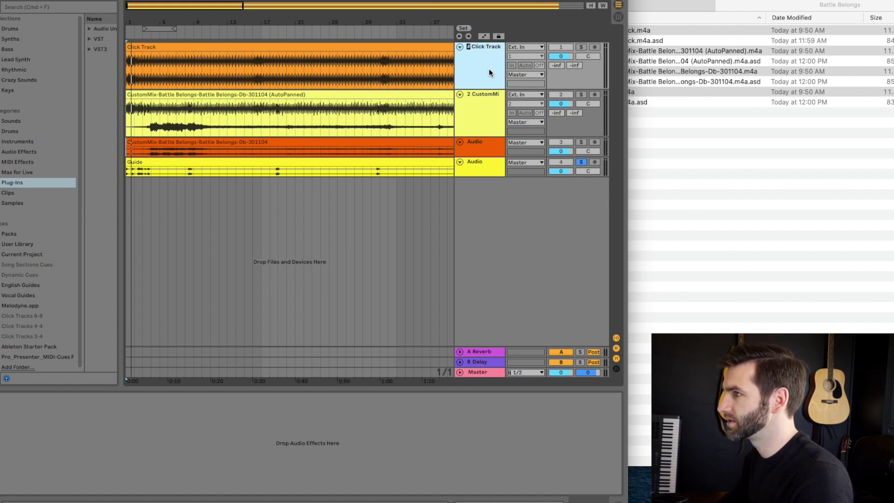
key("BackSpace")
- Rename the next three tracks Split Track, Mix and Guide
left_click(494, 99)
key("super+r")
type("Spl")
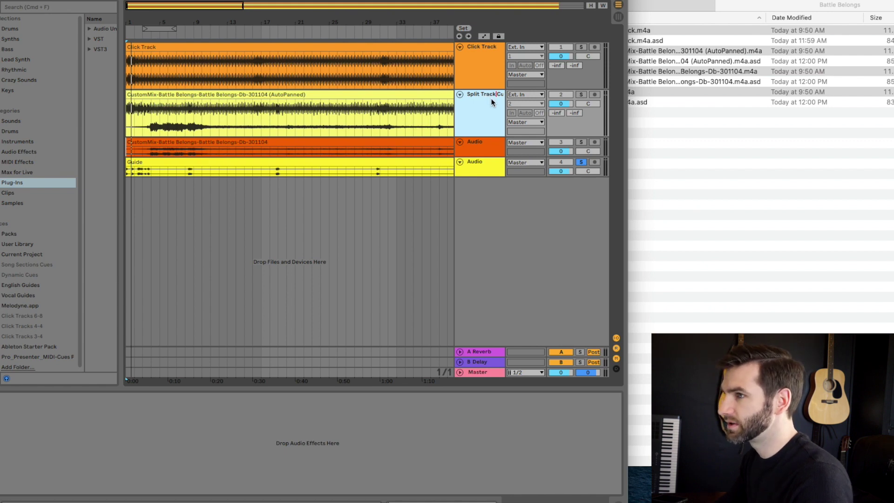
type("it Track")
key("shift+End")
key("BackSpace")
key("Tab")
type("Mix")
key("Tab")
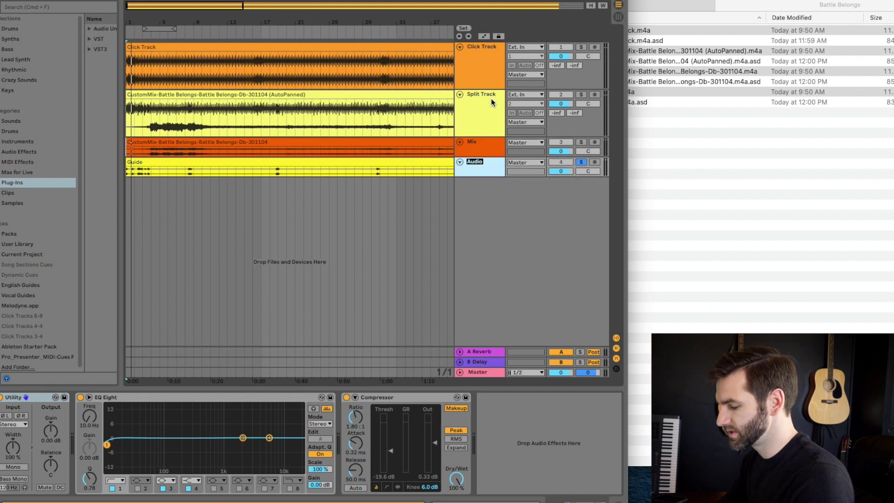
type("Guide")
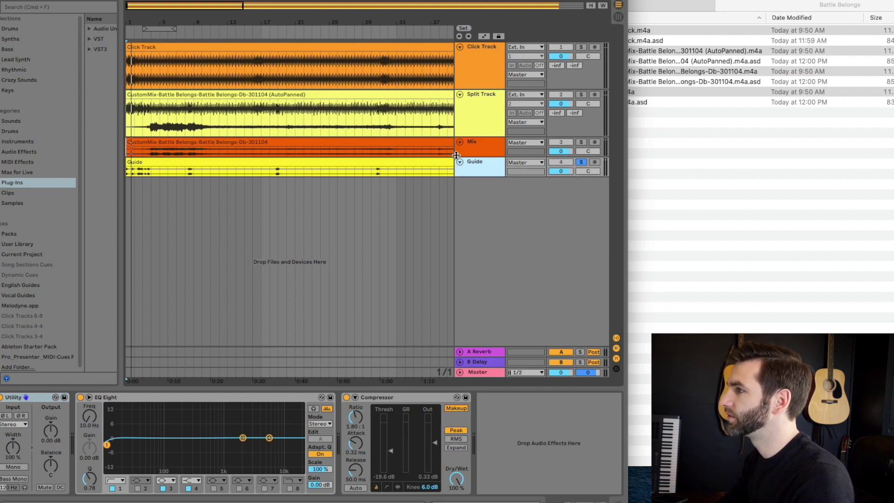
left_click(428, 200)
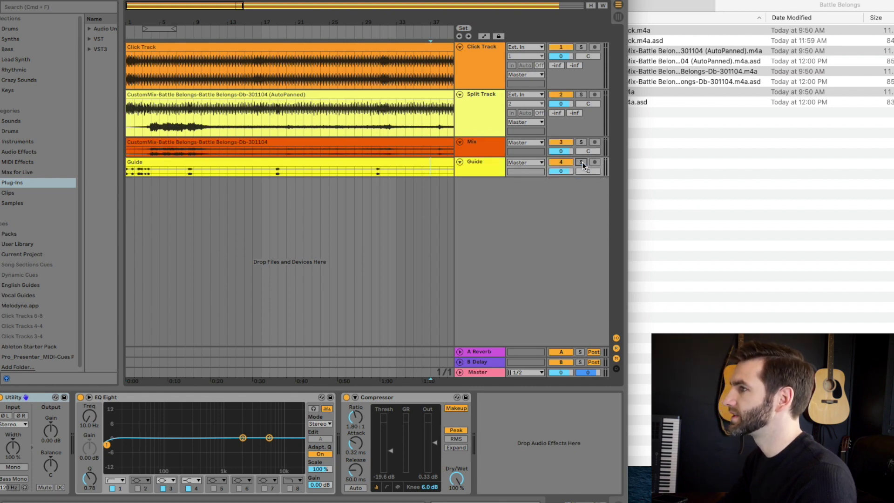
- Deactivate Split Track, move it below Guide, and shrink the Click Track's height
left_click(560, 95)
left_click(460, 94)
left_click_drag(480, 94, 482, 155)
left_click(488, 124)
left_click_drag(476, 88, 477, 73)
- In Session View, move Guide before Mix, pan Guide fully left and adjust Mix's pan
key("Tab")
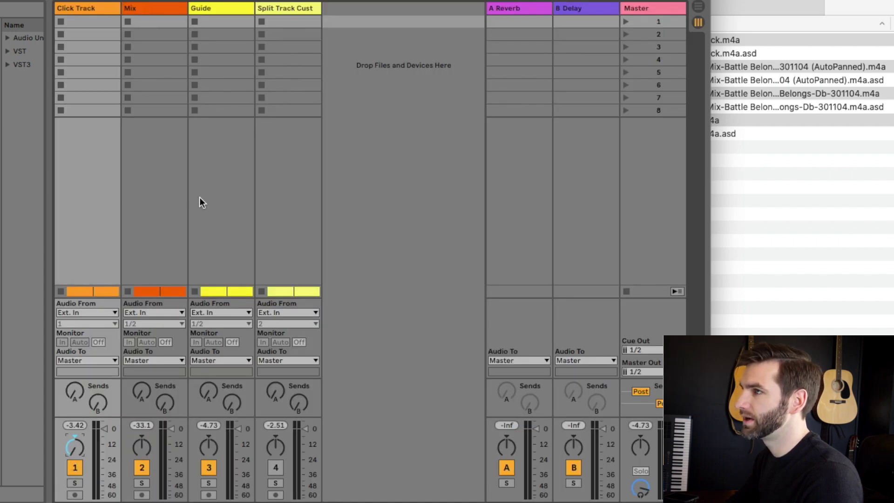
left_click_drag(214, 10, 132, 11)
left_click_drag(135, 446, 136, 489)
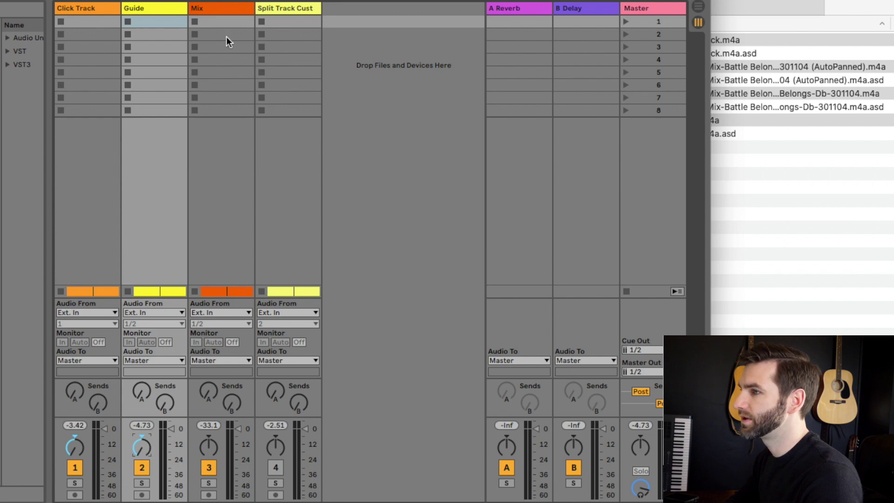
left_click(228, 8)
left_click(217, 451)
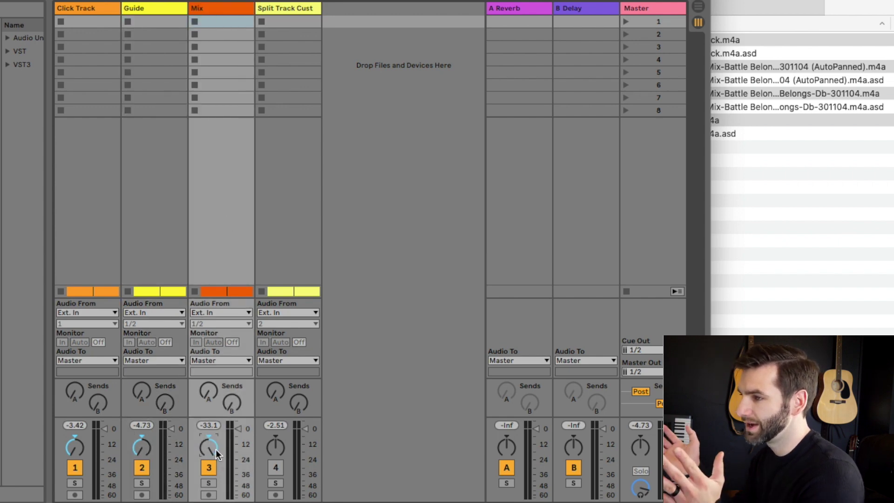
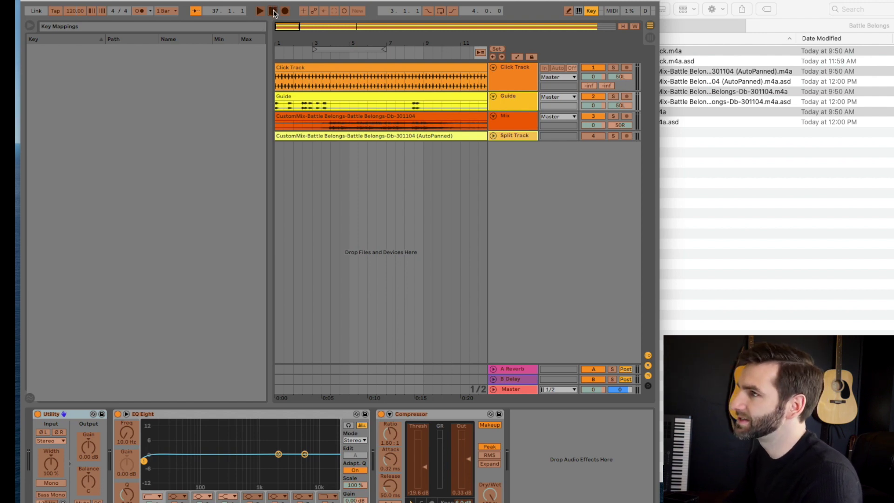
- Map the s key to the Stop button
left_click(272, 11)
key("s")
- Map f to Follow, c to Click Track solo, g to Guide's activator, then exit Key Map
left_click(196, 12)
key("f")
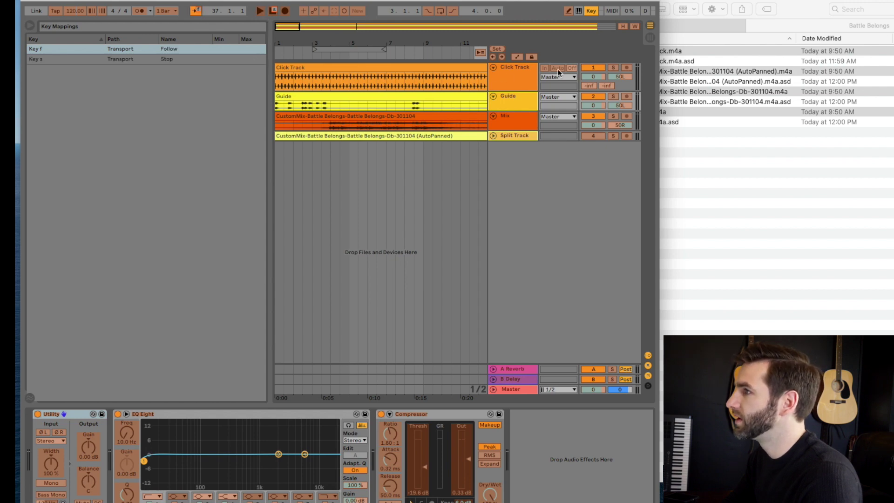
left_click(613, 68)
key("c")
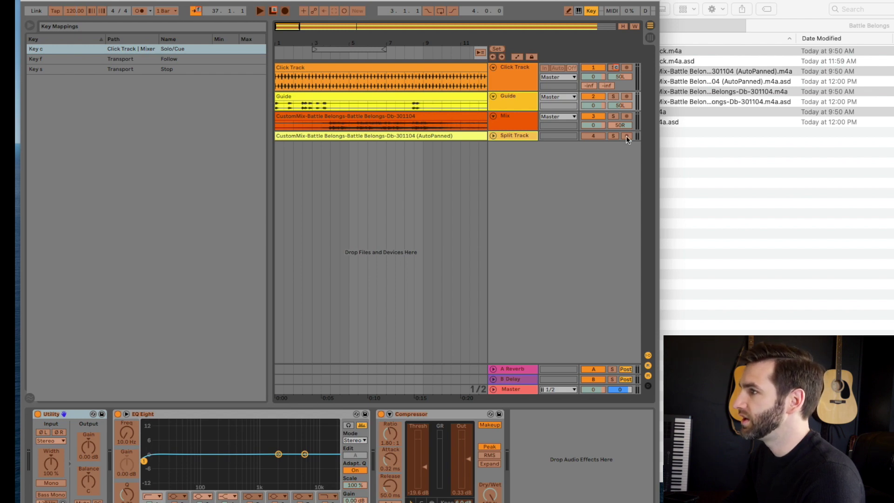
left_click(598, 99)
key("g")
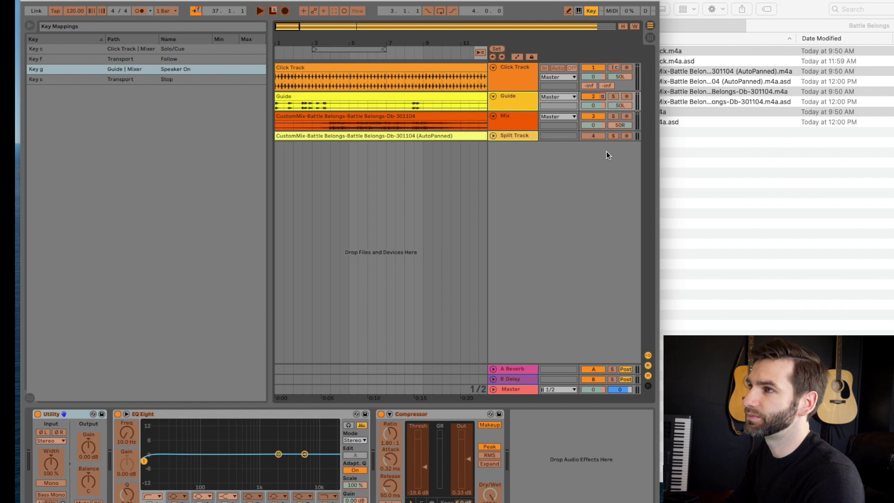
key("super+k")
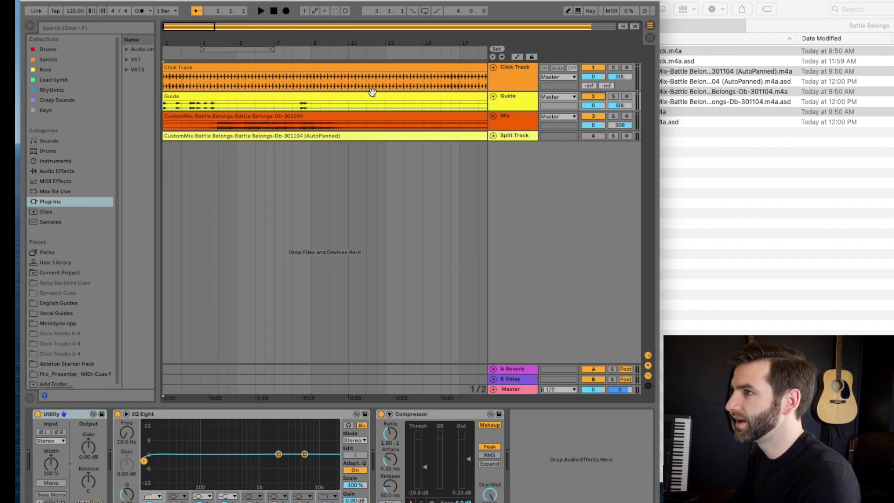
- Play the set from near bar 7, then begin saving it as 'Battle Belongs -'
key("space")
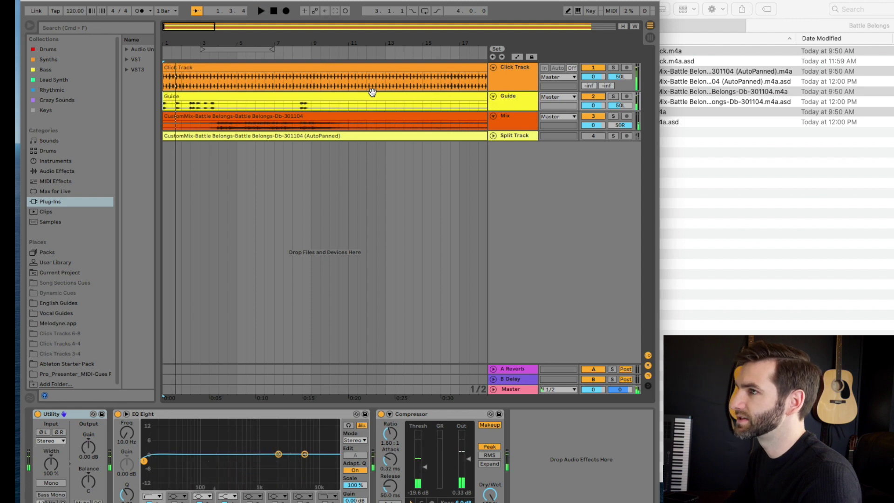
left_click(275, 149)
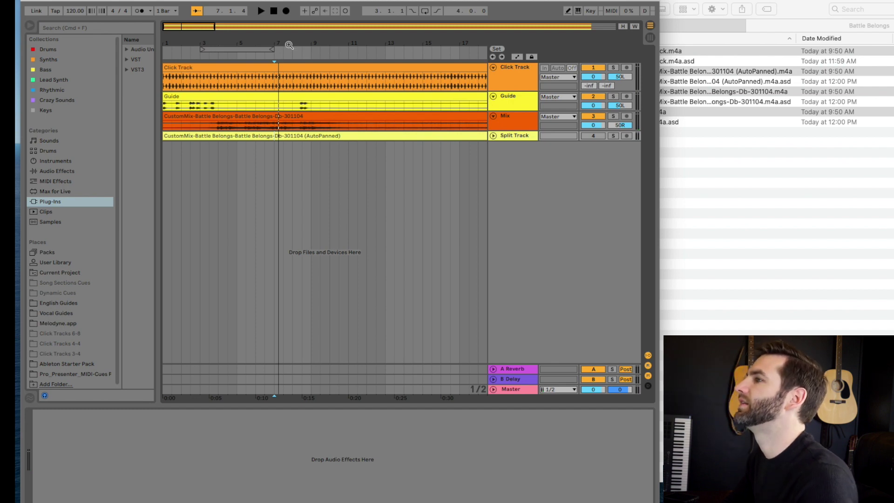
key("super+shift+s")
type("Battle Belongs")
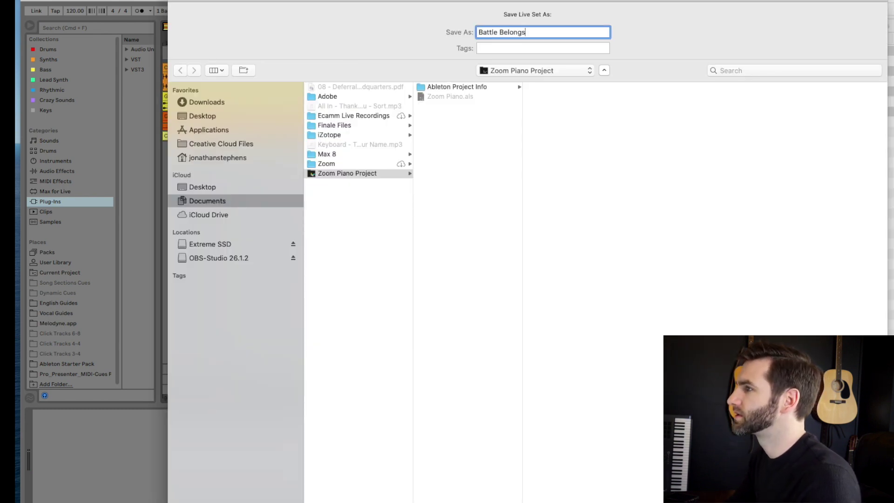
type(" - 2021")
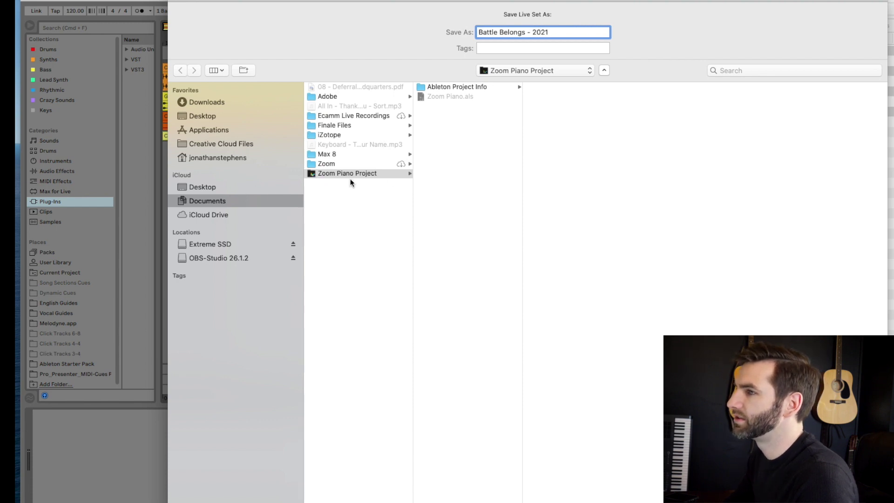
- Save the set as 'Battle Belongs - 2021' in iCloud Desktop > Multitracks > Battle Belongs
left_click(213, 185)
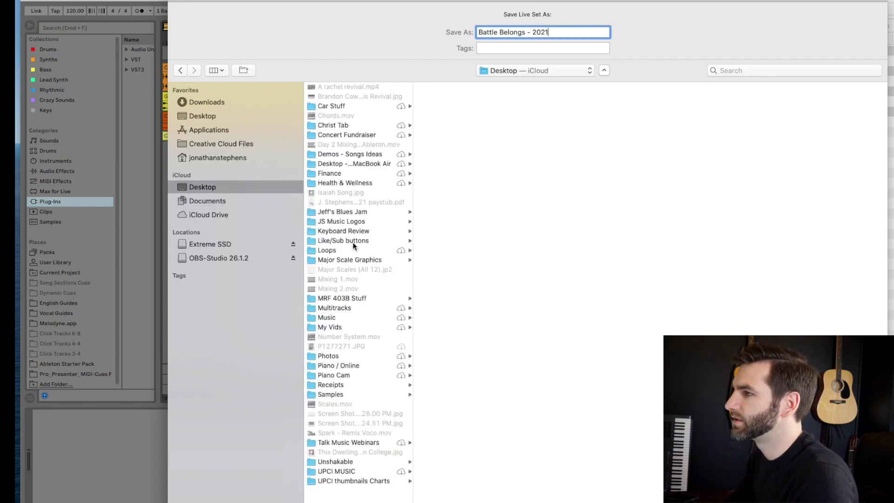
left_click(351, 305)
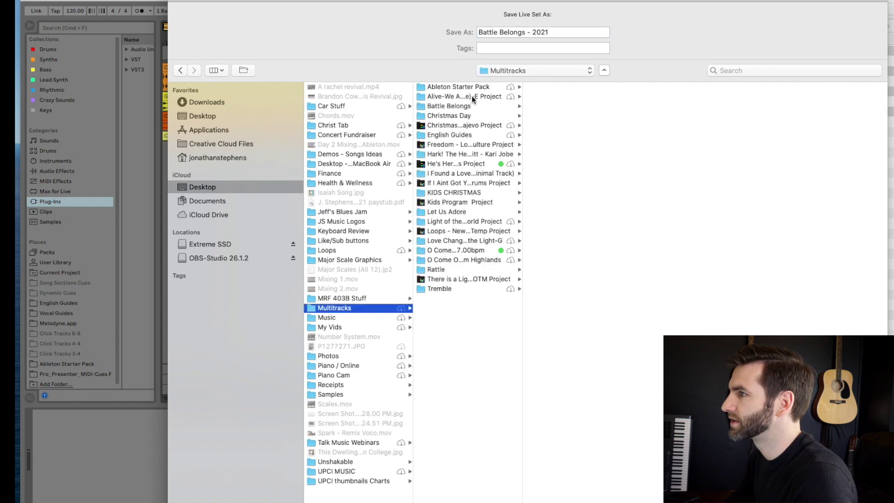
left_click(471, 106)
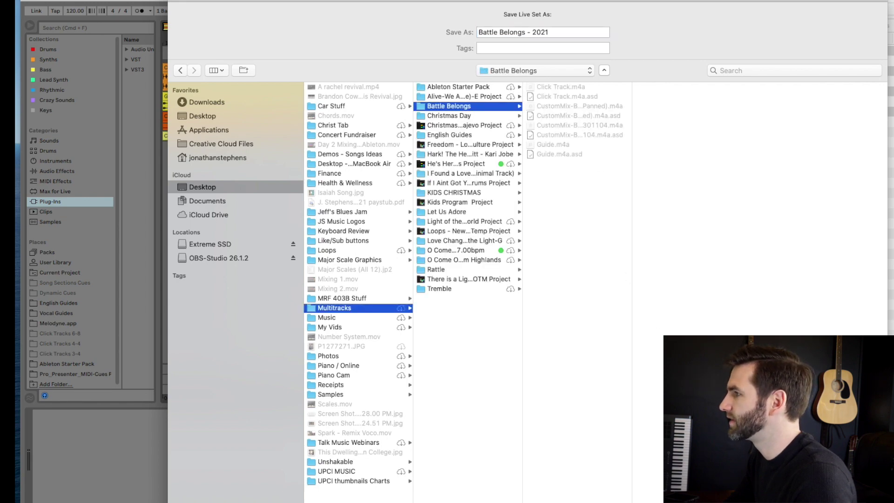
key("Return")
- Inspect the new Battle Belongs - 2021 Project folder in Finder
left_click(365, 159)
left_click(838, 190)
left_click_drag(565, 11, 626, 1)
left_click(710, 51)
key("Right")
key("Left")
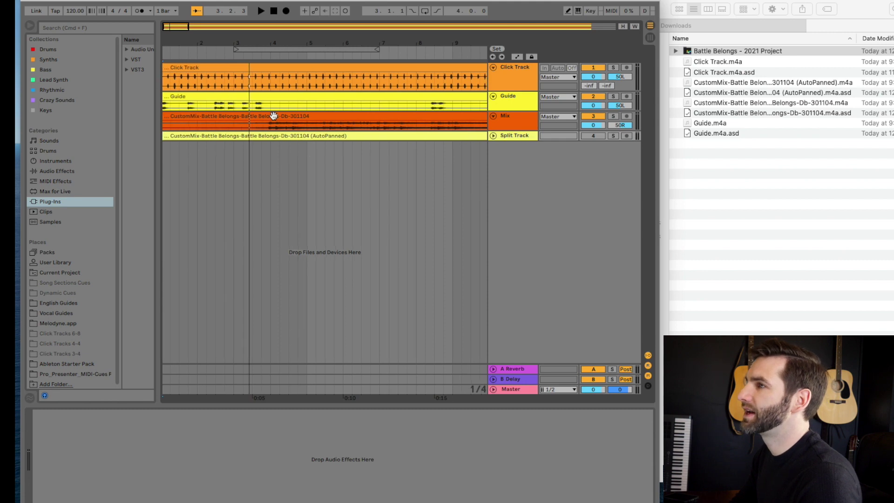
key("space")
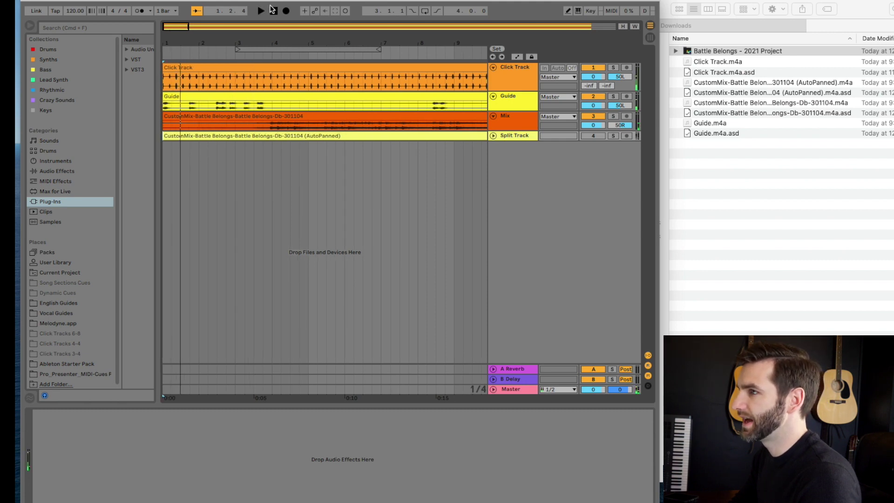
left_click(418, 197)
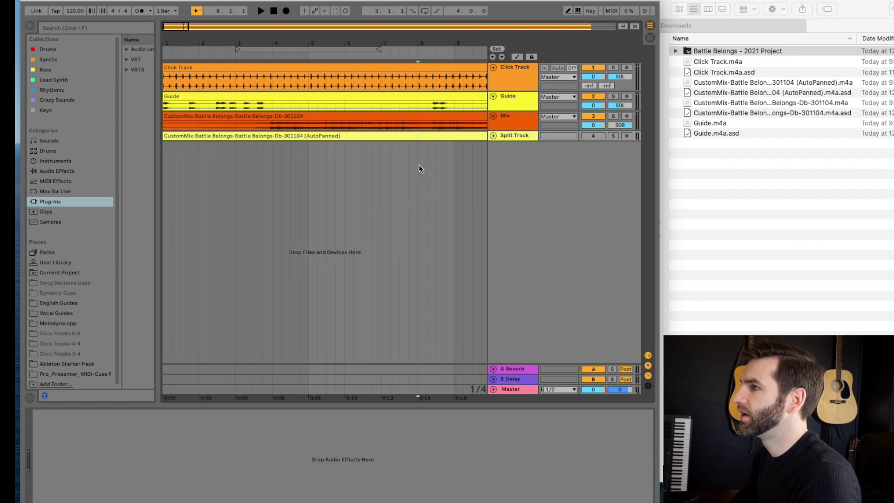
key("space")
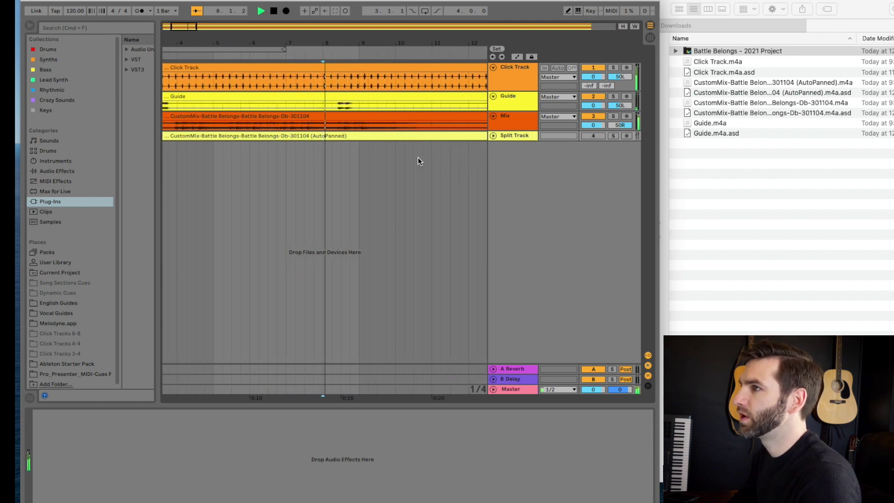
key("space")
left_click(311, 160)
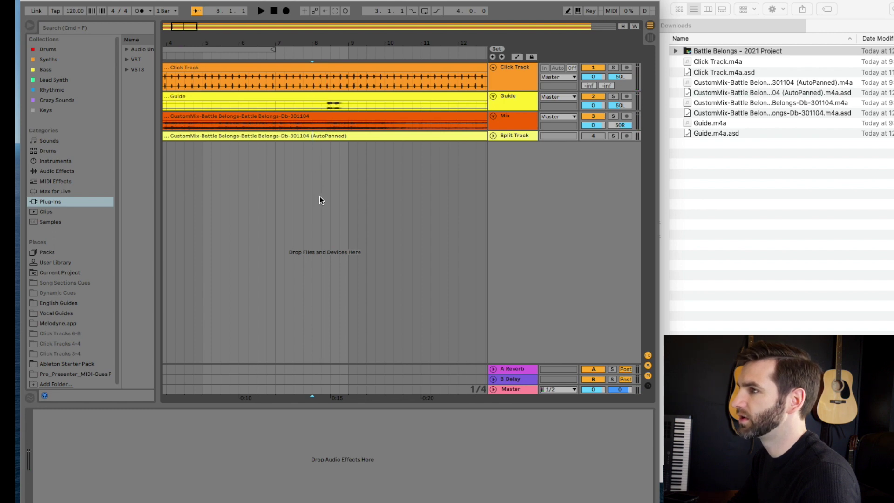
key("space")
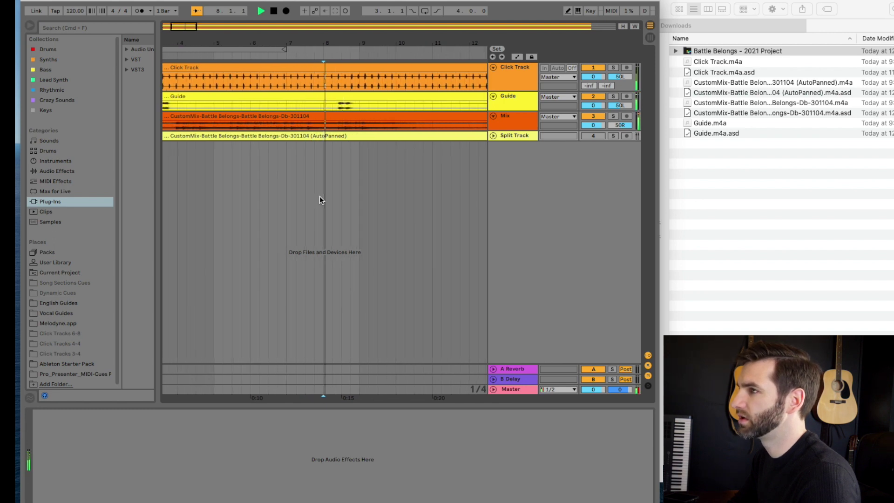
key("space")
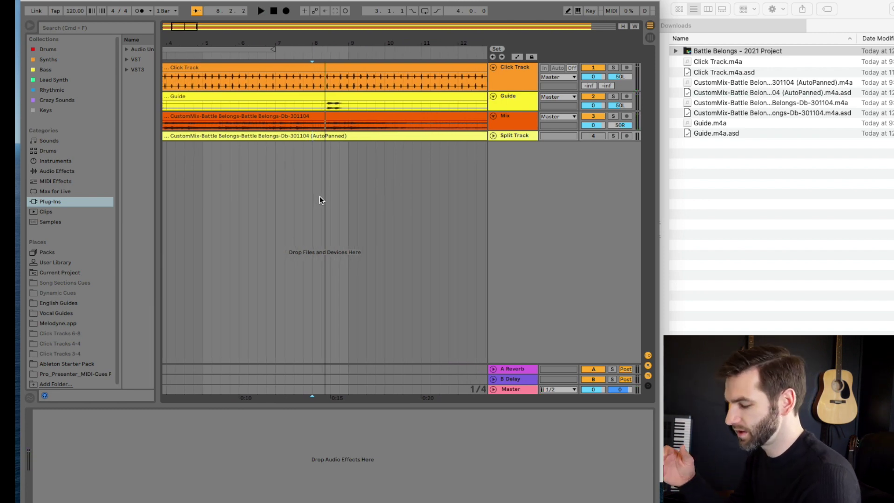
key("Home")
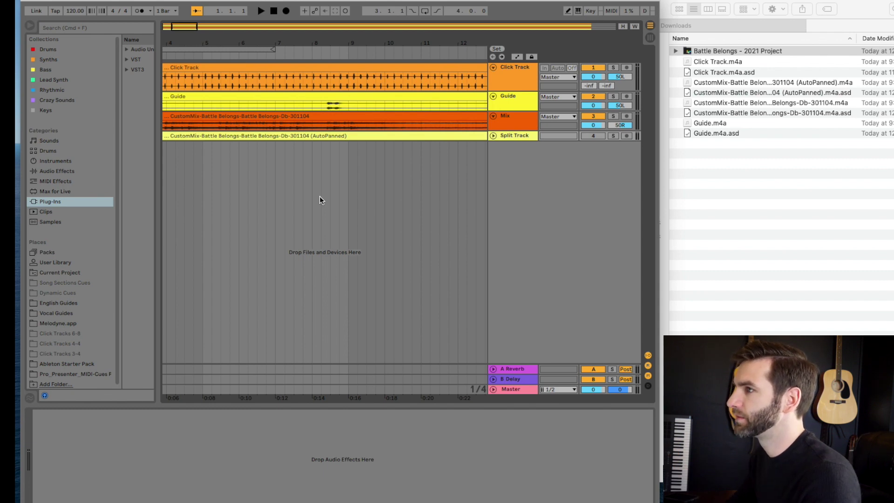
key("space")
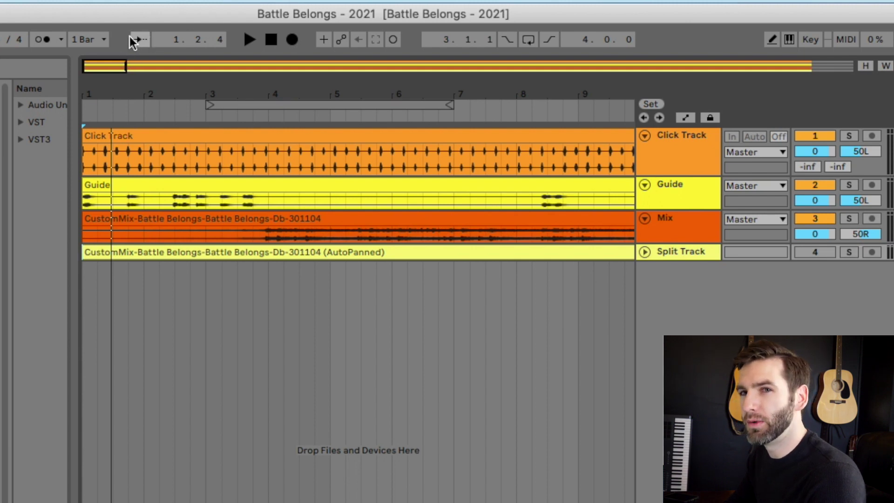
- Play from bar 9 with Follow turned on, then stop
left_click(575, 299)
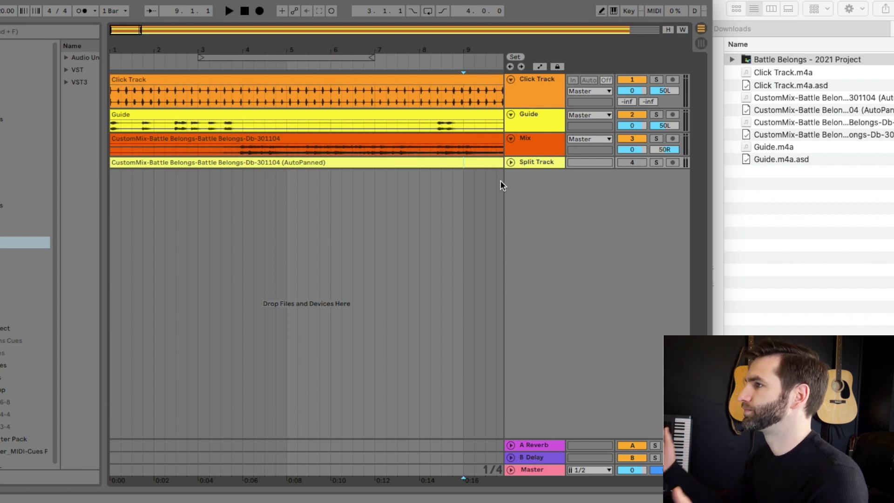
key("space")
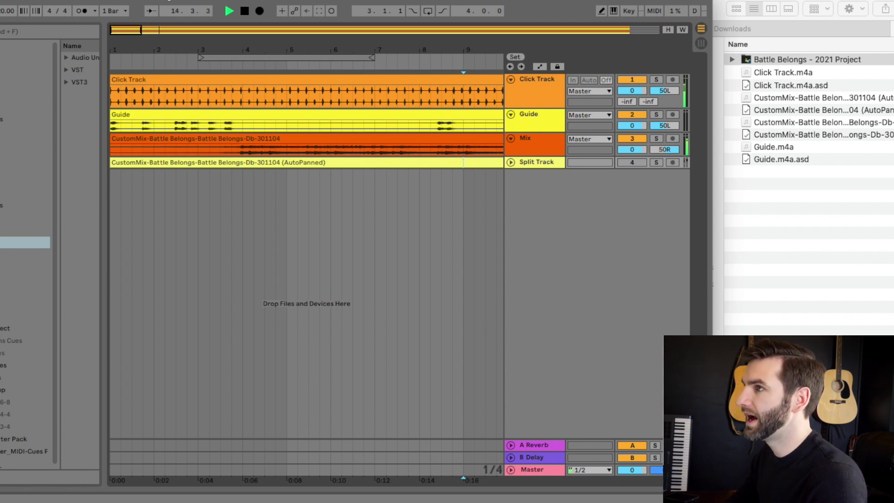
key("super+shift+f")
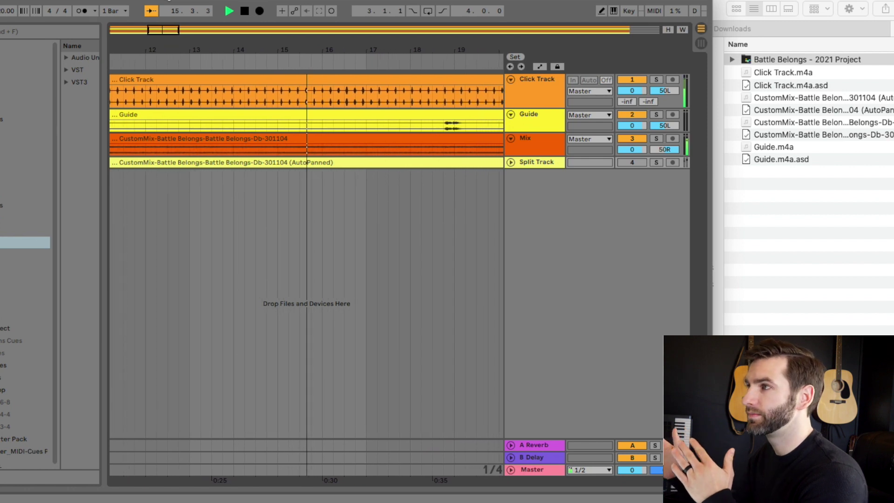
key("space")
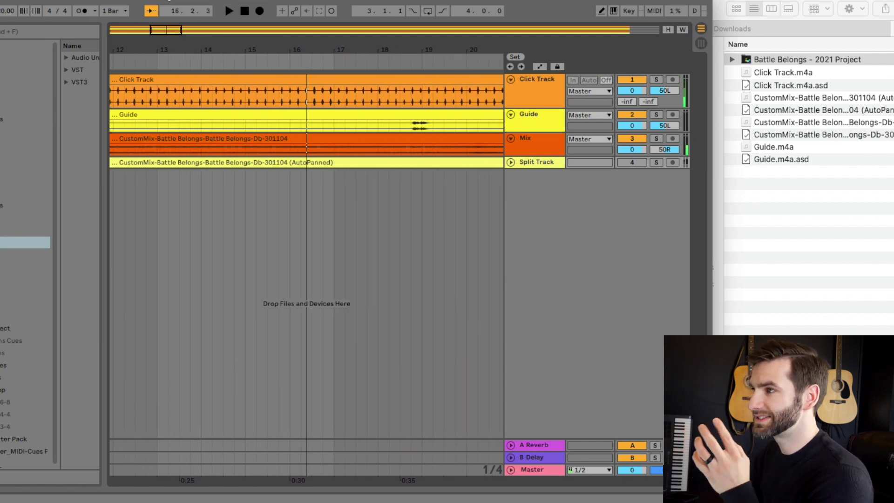
- Start near bar 16, zoom to show the first 23 bars, and play with the Click Track soloed
left_click(317, 219)
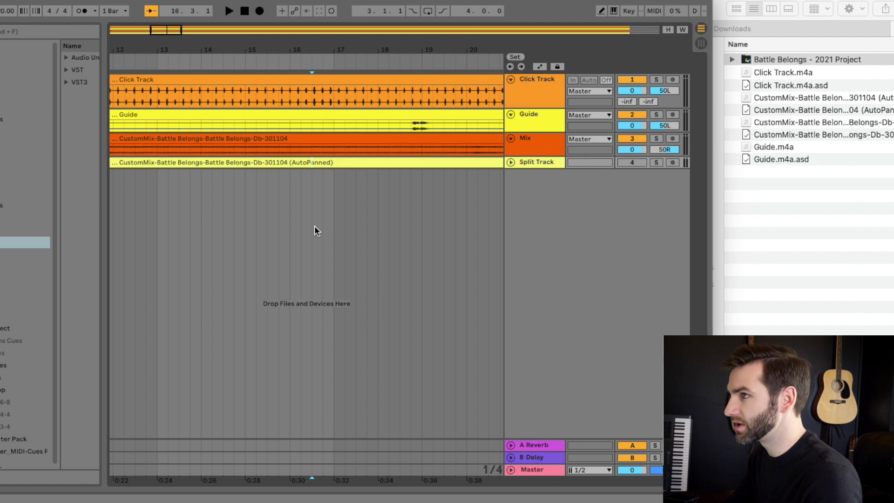
key("minus")
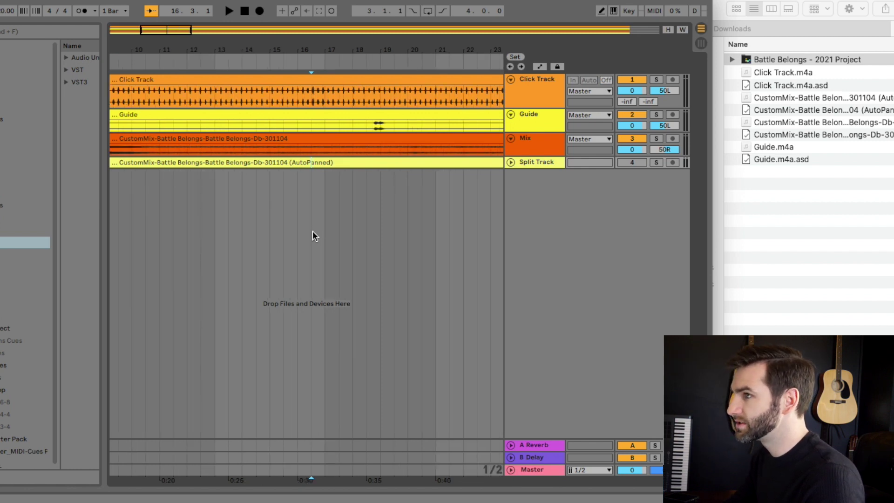
key("minus")
key("minus")
key("minus")
key("plus")
key("plus")
key("plus")
key("plus")
key("plus")
key("plus")
key("plus")
key("minus")
key("minus")
key("minus")
key("minus")
key("minus")
key("minus")
key("minus")
key("minus")
key("plus")
key("plus")
key("plus")
key("plus")
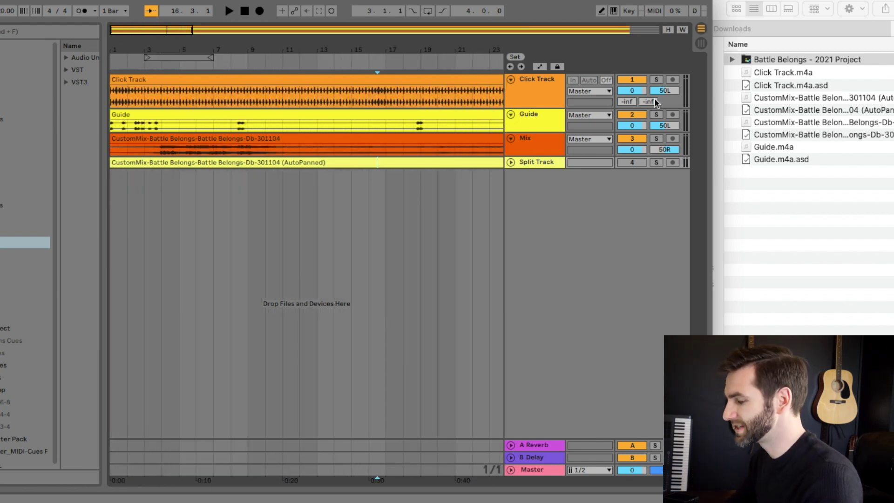
left_click(656, 79)
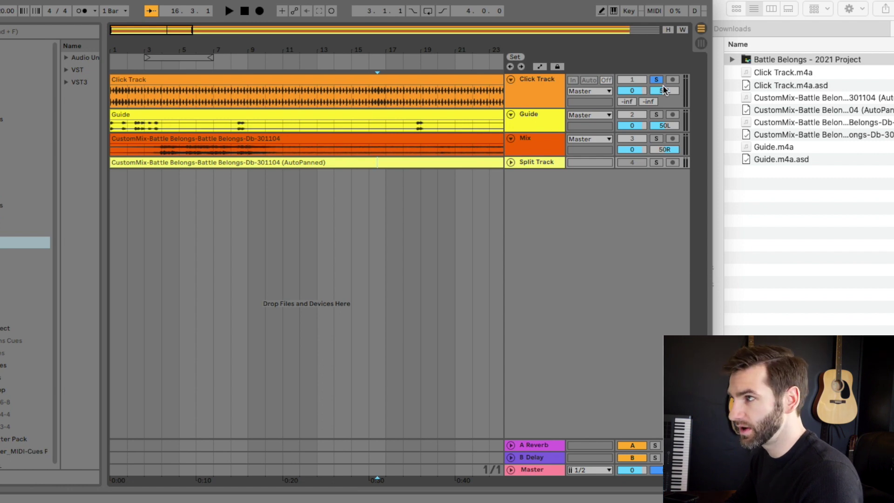
key("space")
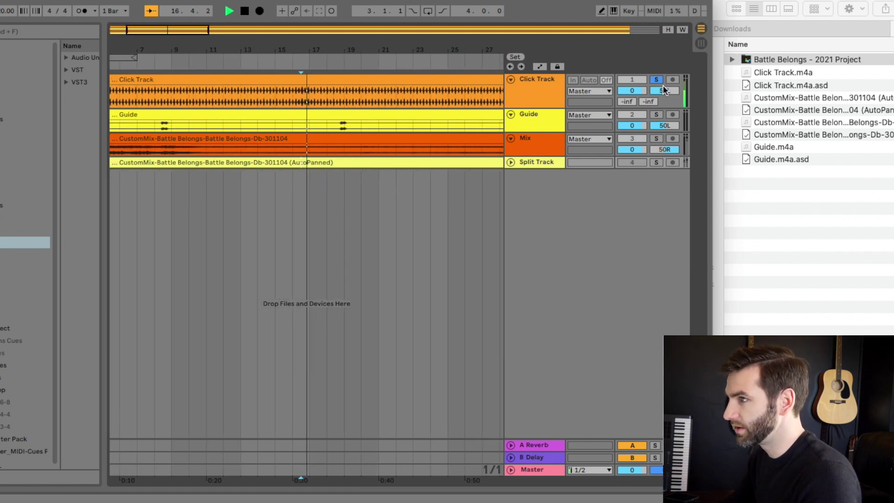
key("minus")
key("minus")
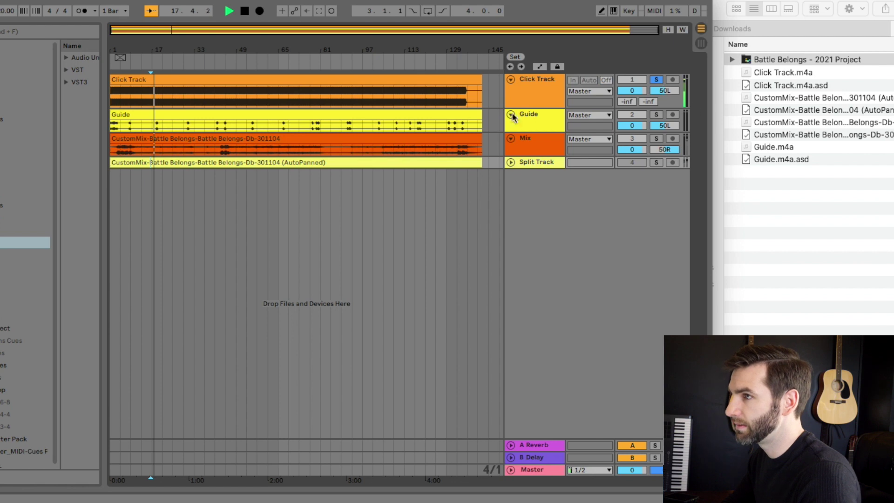
- Stop and briefly replay the set, then take the Click Track out of solo
key("space")
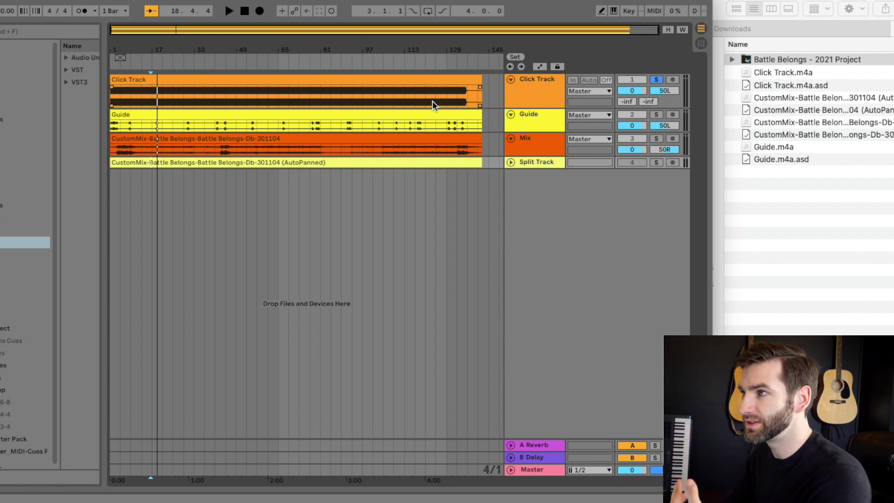
key("space")
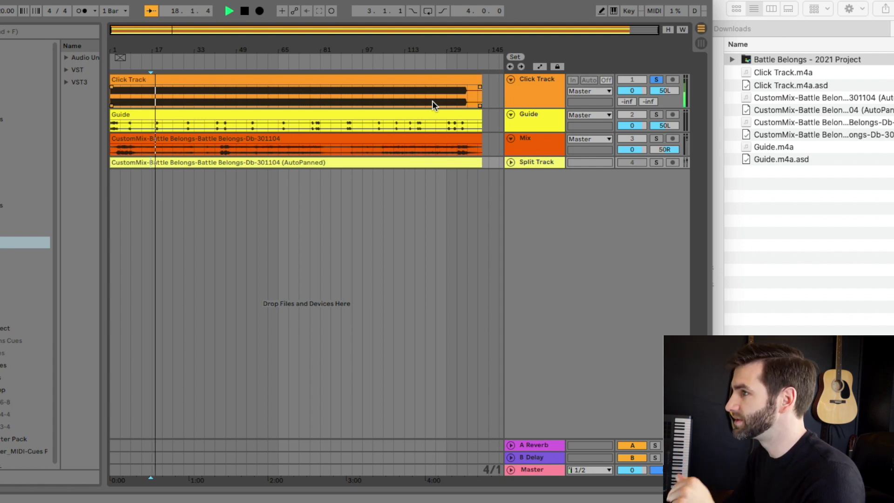
key("space")
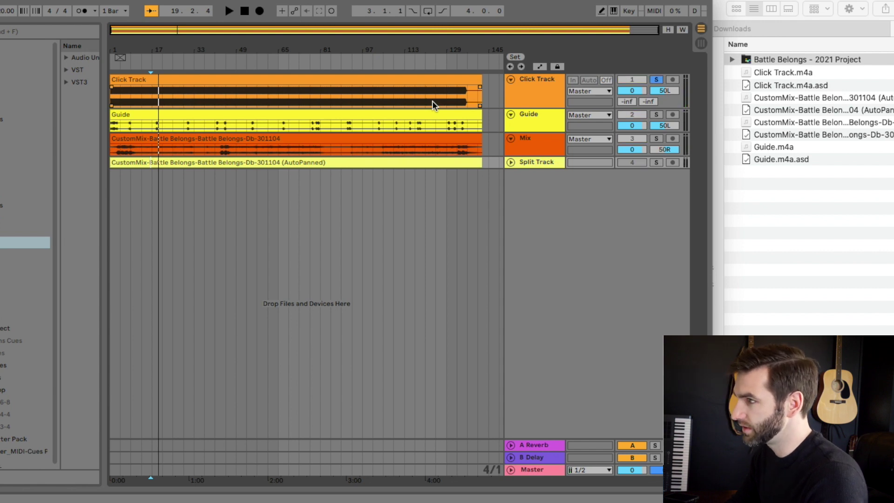
key("s")
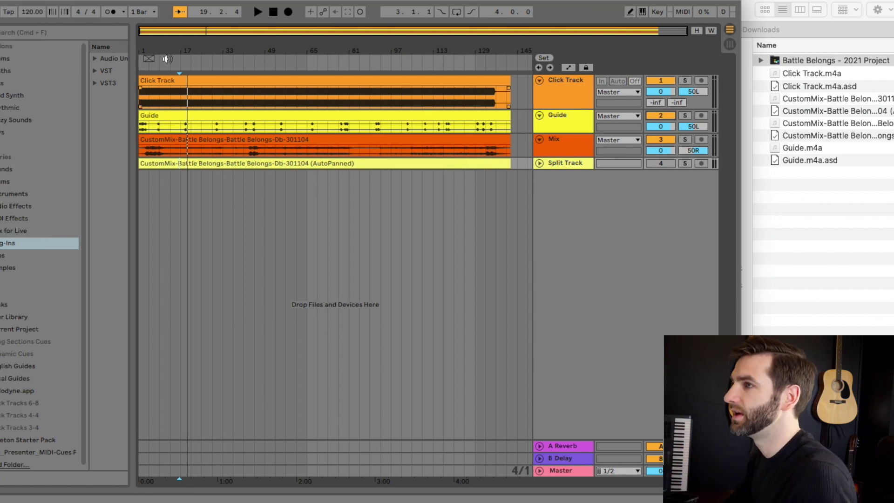
- Zoom in on bars 1–7 and play from bar 4 to find where the song starts
left_click_drag(160, 49, 160, 51)
scroll(204, 230, "left", 3)
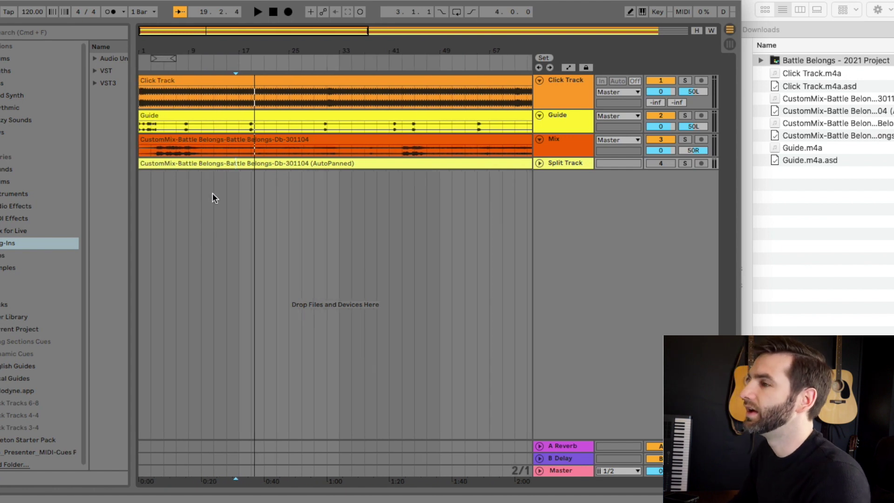
key("Home")
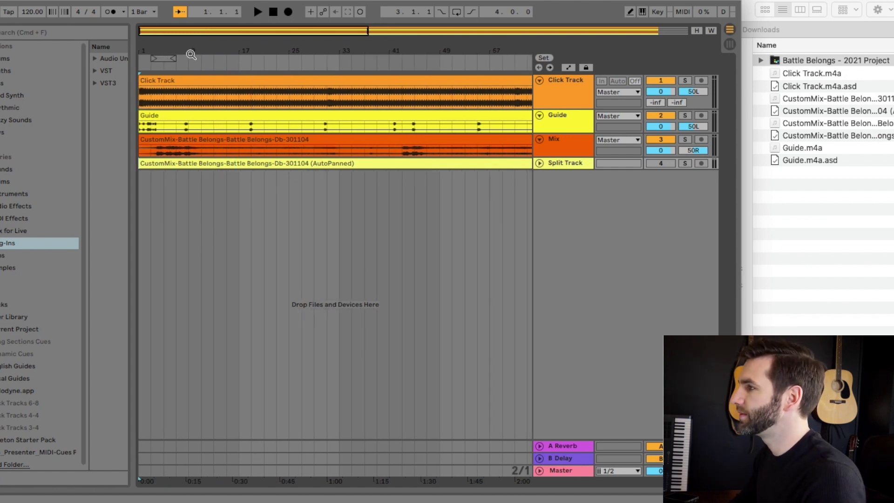
left_click_drag(189, 54, 190, 57)
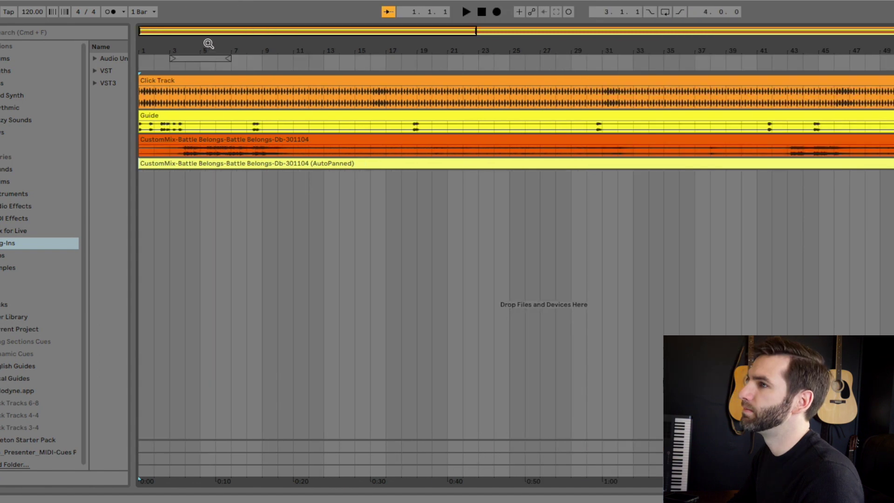
left_click_drag(208, 44, 199, 73)
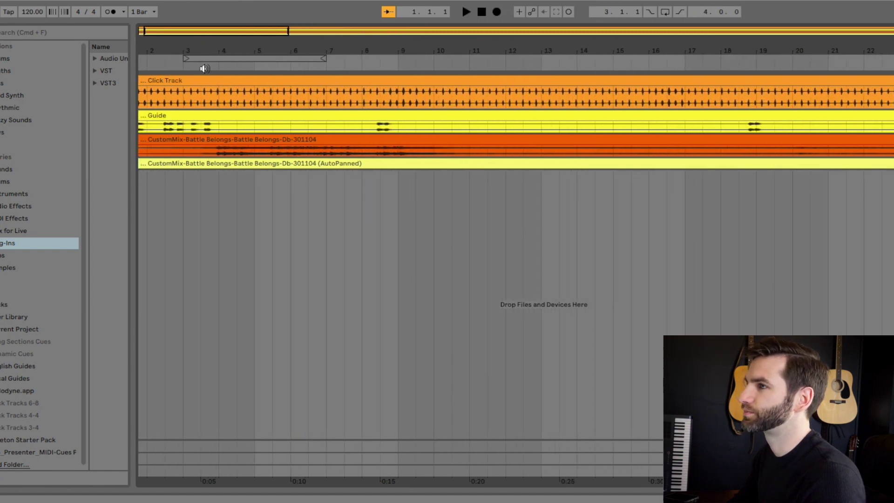
right_click(217, 65)
left_click(218, 65)
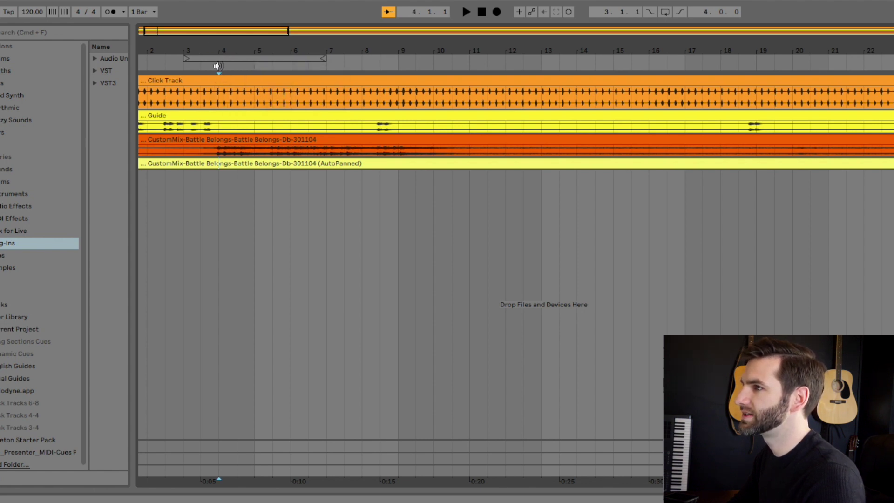
left_click(220, 66)
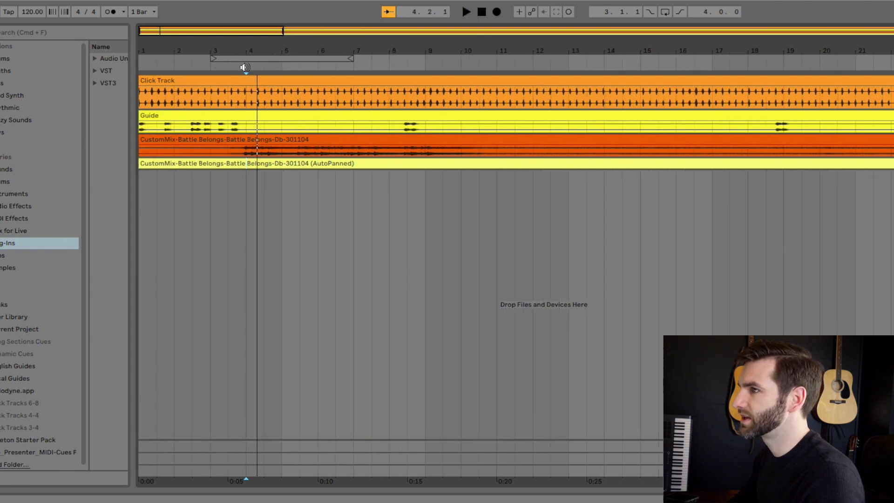
left_click(244, 67)
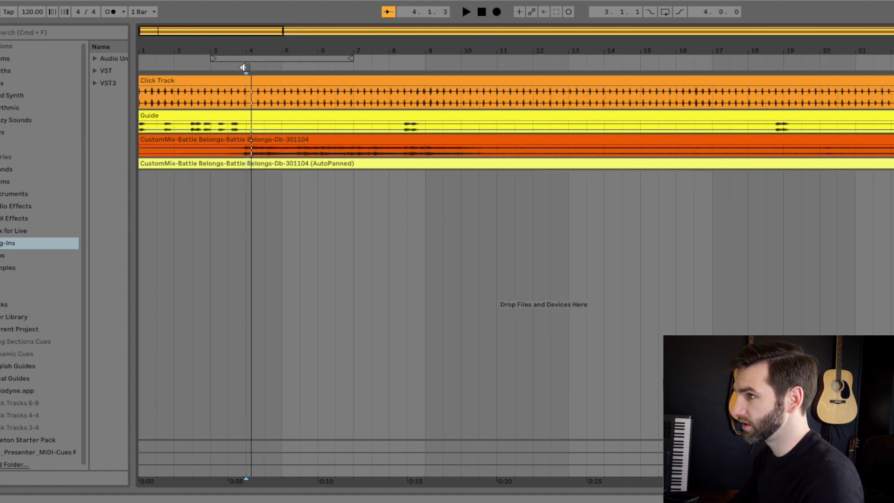
right_click(244, 67)
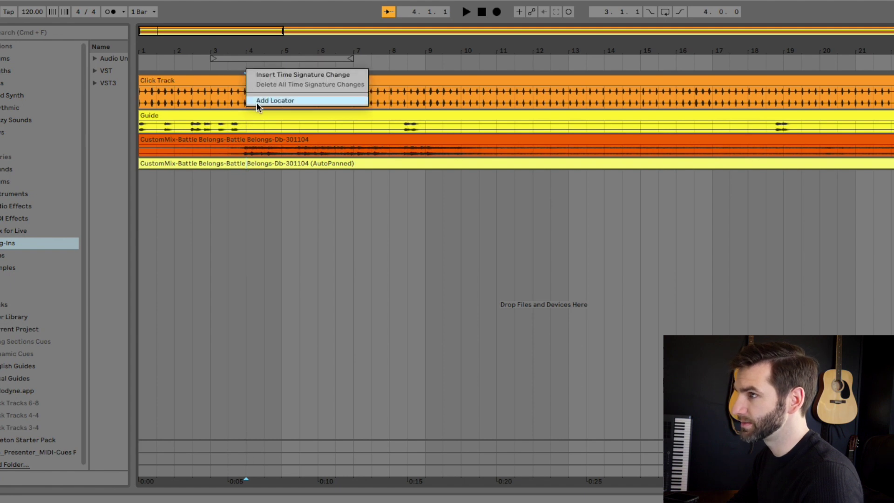
- Add locator 1 at bar 4 and play from it
left_click(286, 101)
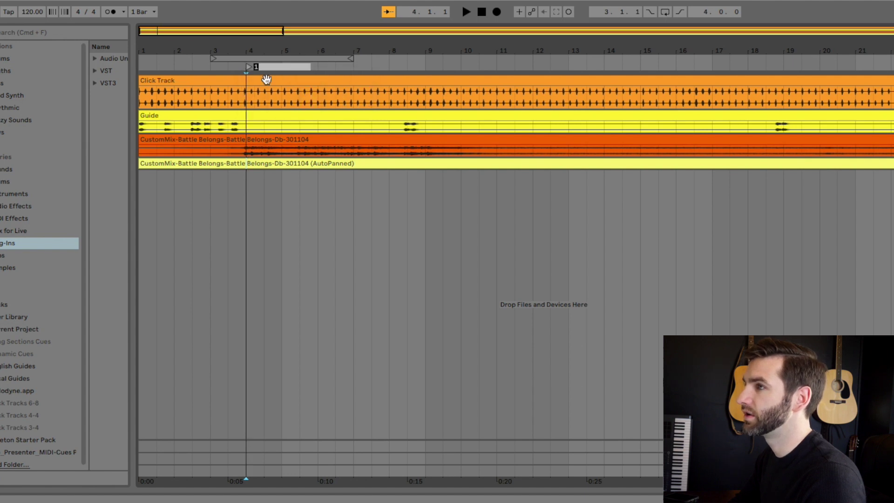
key("space")
key("space")
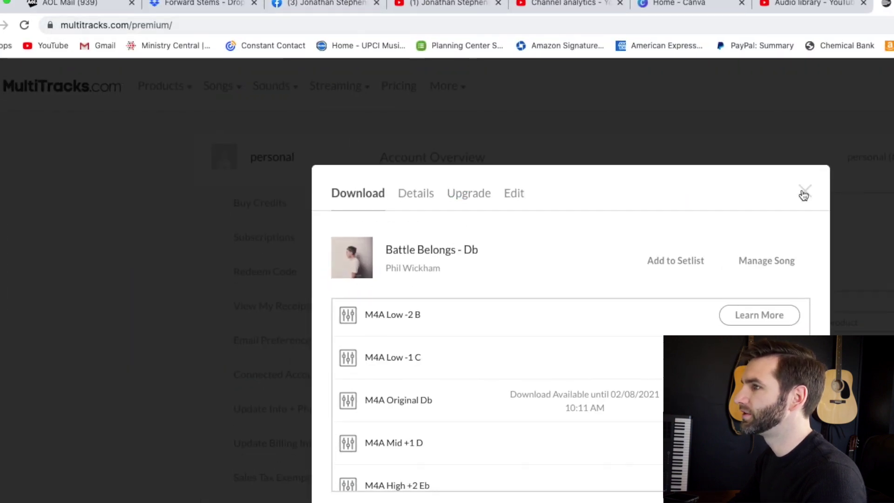
- Close the MultiTracks download window, note the 81 BPM tempo, and select Live's tempo field
left_click(804, 193)
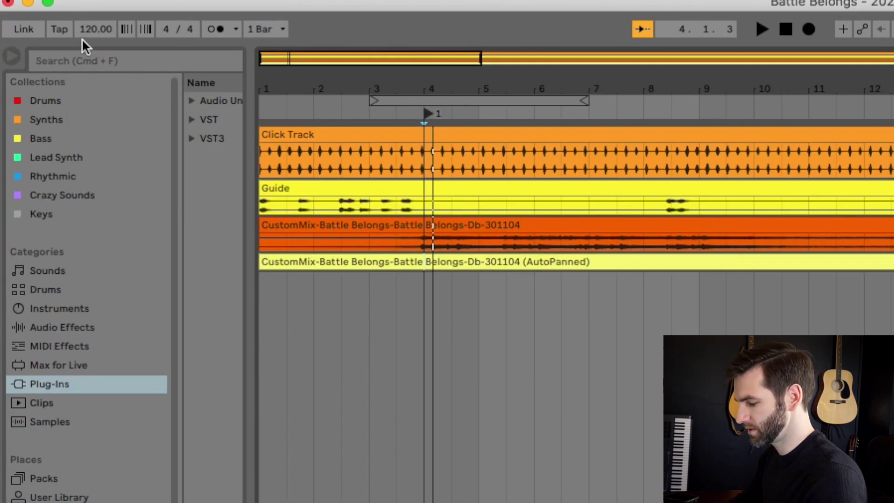
left_click(86, 33)
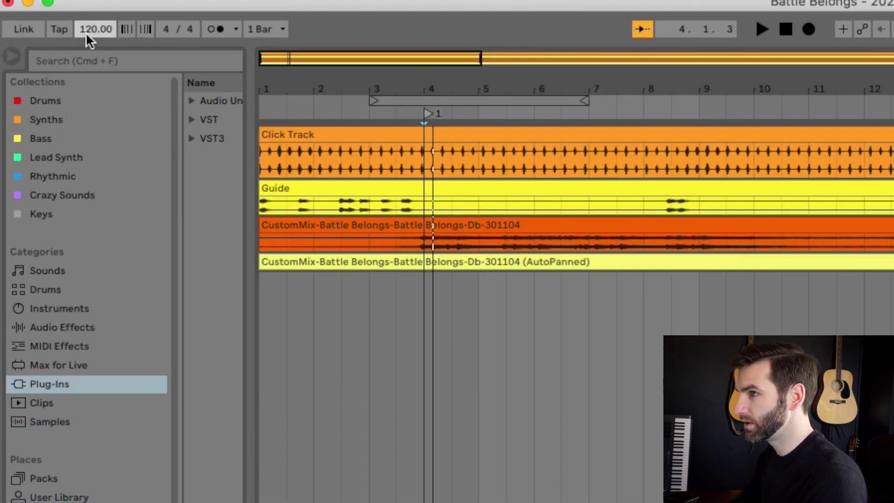
- Set the tempo to 81 BPM, play from the start, and switch the metronome on
type("81")
key("Return")
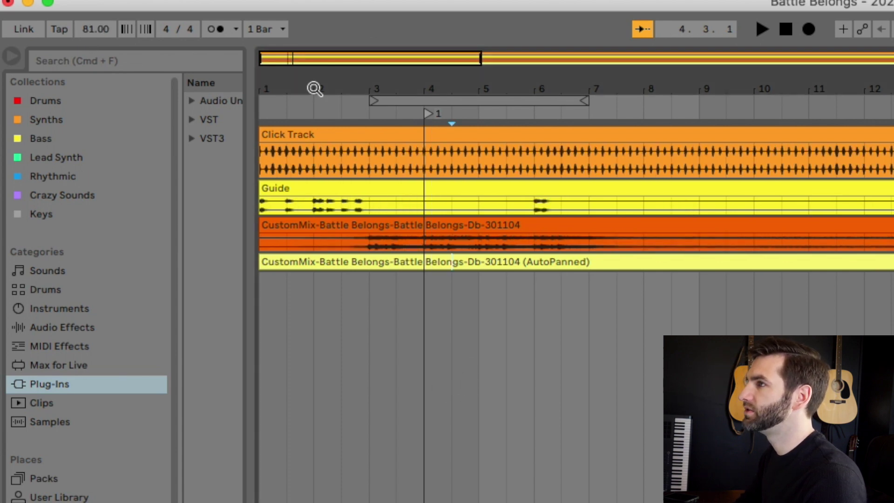
left_click(786, 30)
key("space")
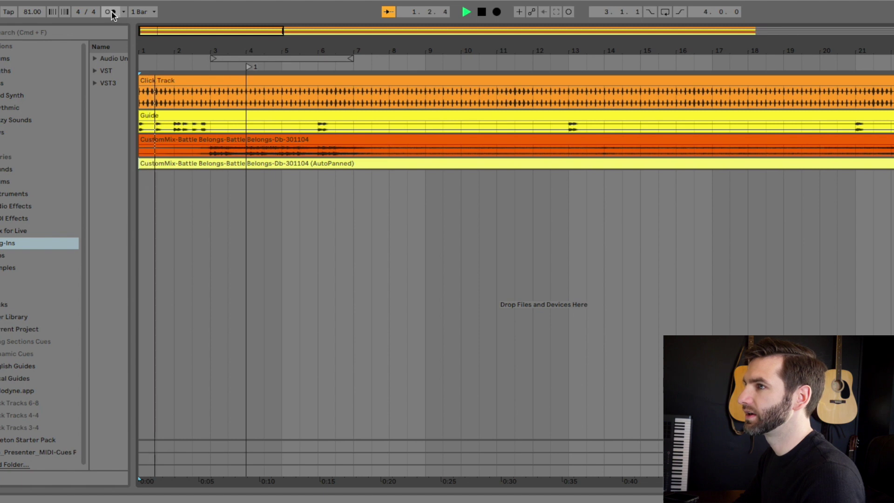
left_click(112, 12)
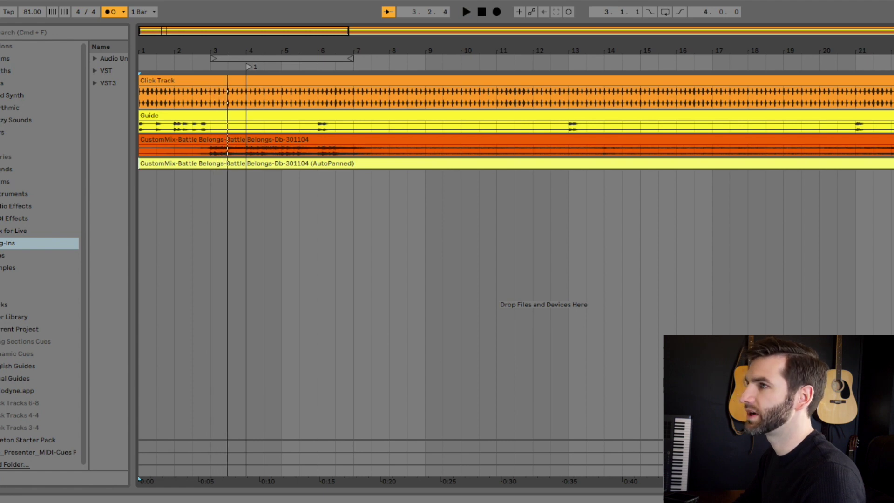
- Turn off the metronome and rename the bar 4 locator to 'Intro'
left_click(110, 12)
left_click_drag(232, 47, 280, 128)
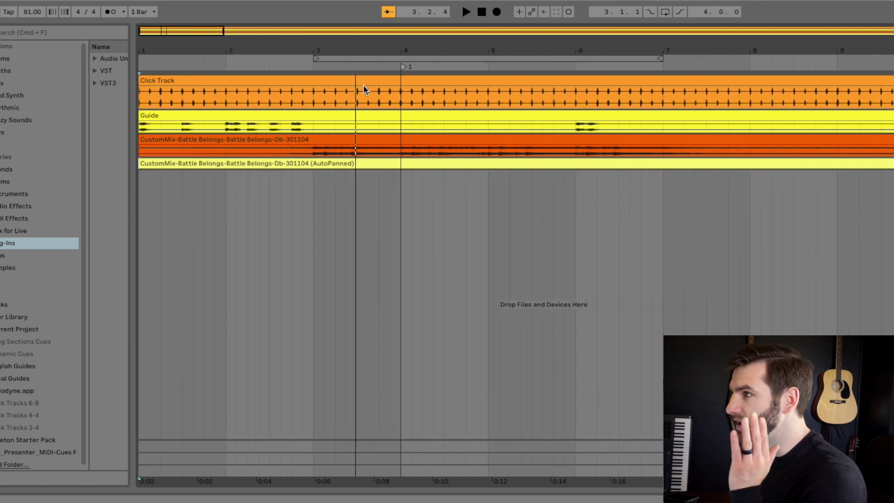
left_click_drag(409, 43, 410, 163)
scroll(410, 91, "left", 5)
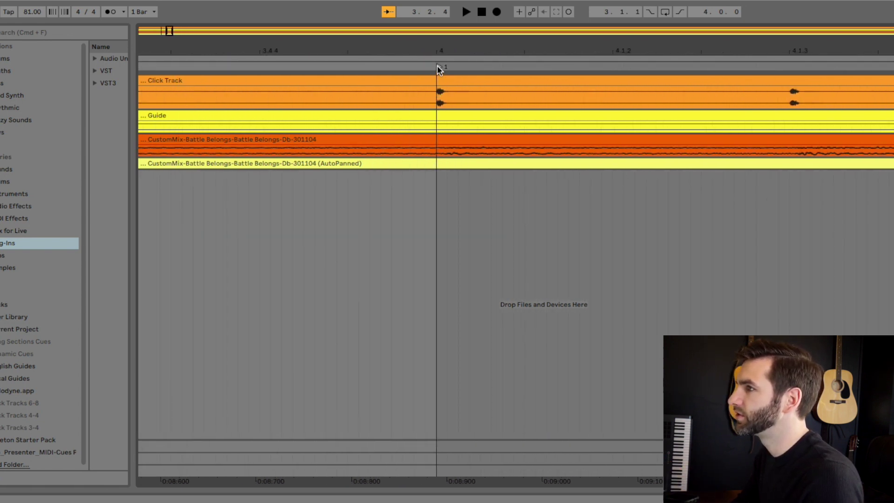
right_click(437, 66)
left_click(458, 83)
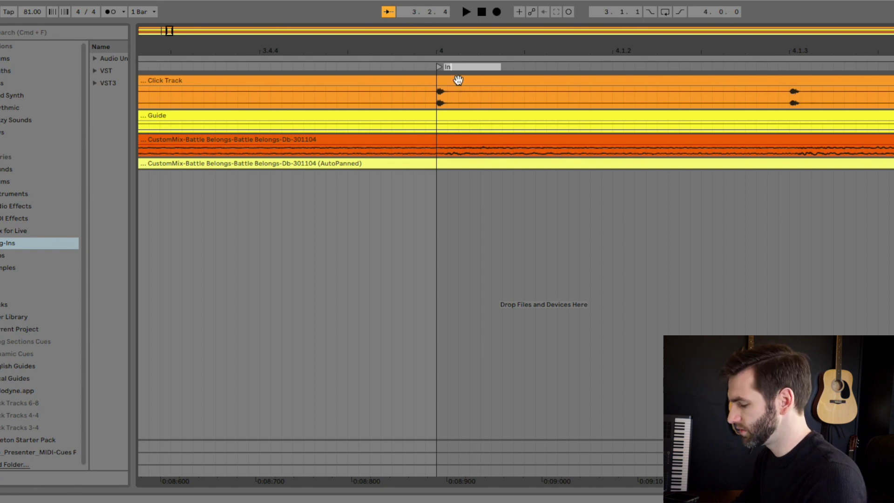
key("Return")
- Zoom back out around bar 4 and make the Guide track taller
key("minus")
key("minus")
key("minus")
key("minus")
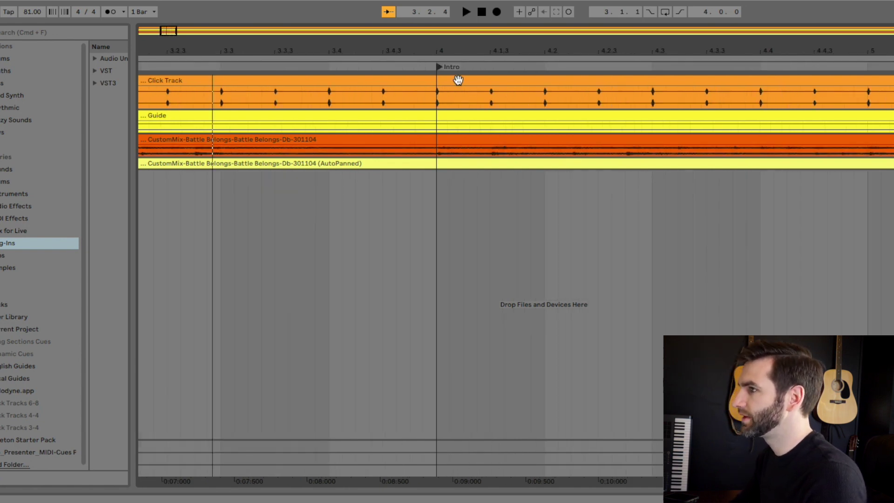
key("minus")
key("minus")
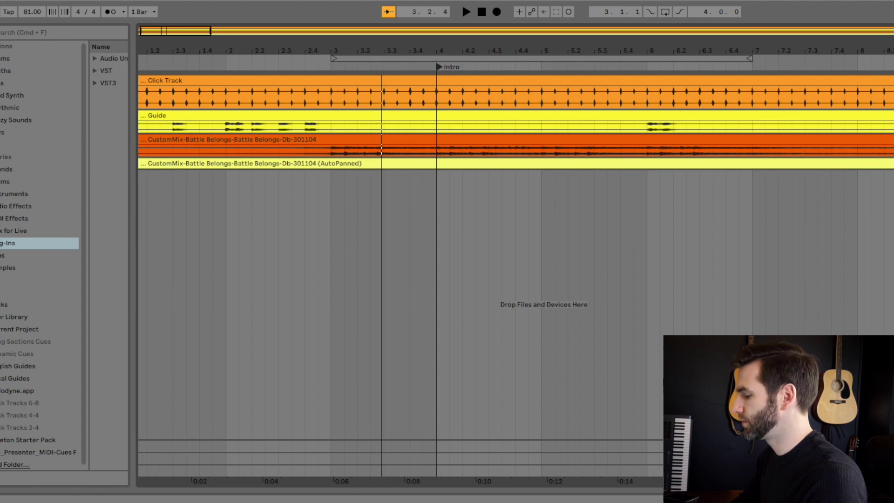
left_click_drag(893, 134, 893, 156)
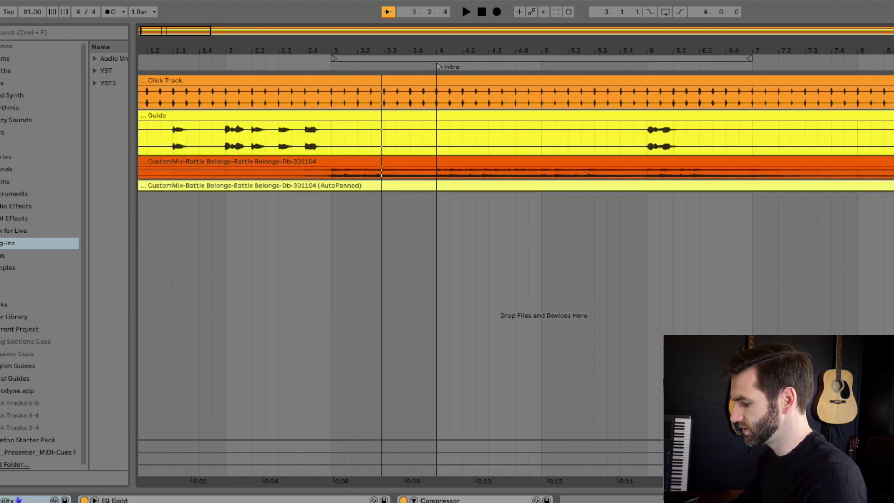
- Show bars 1 to 12 and audition the song, then stop playback
key("minus")
left_click(466, 137)
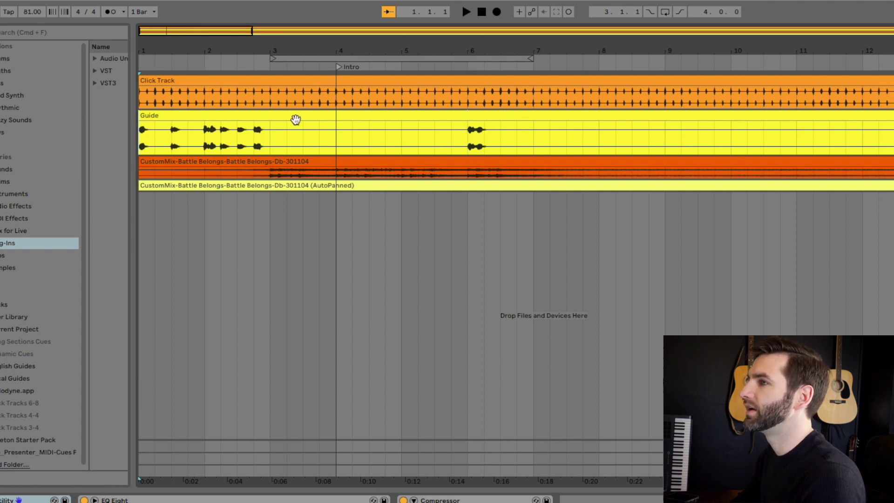
key("space")
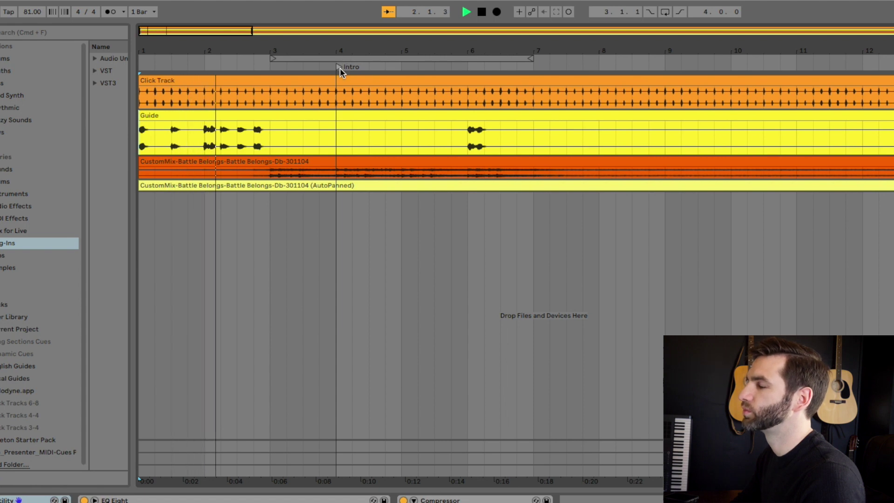
key("space")
- Move the Intro locator from bar 4 back to bar 3 and play from the start to check
left_click_drag(336, 67, 237, 64)
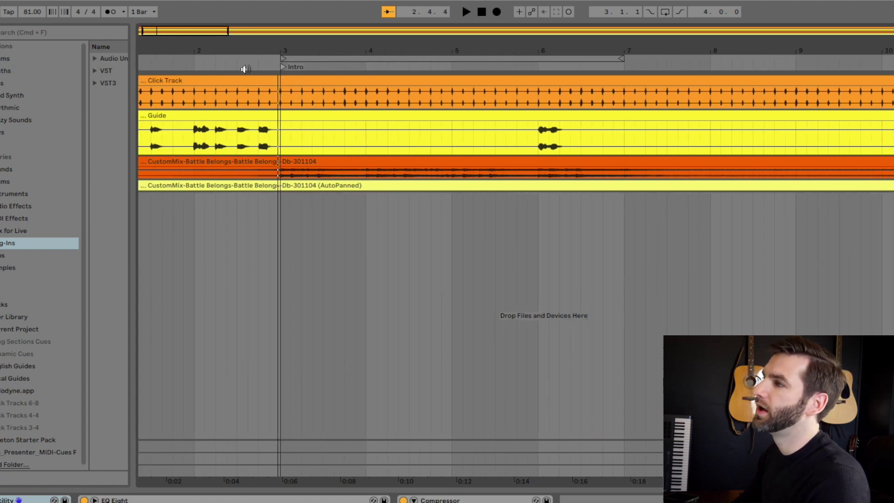
scroll(275, 149, "left", 2)
key("space")
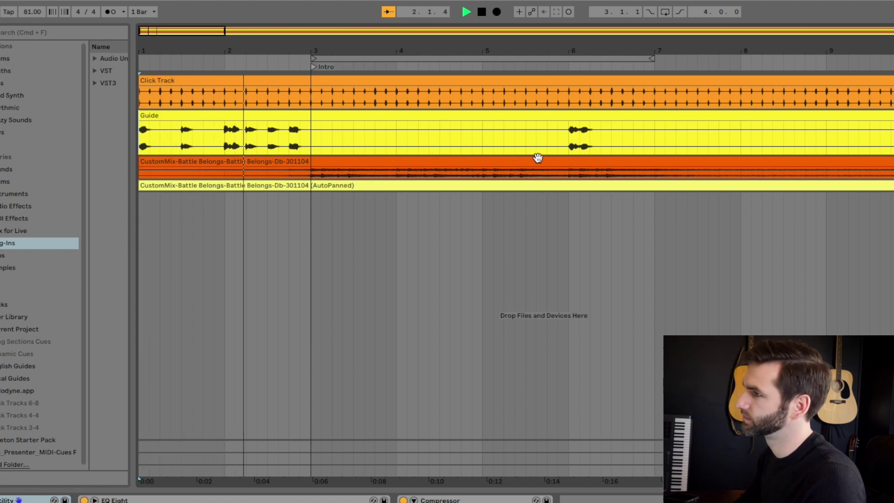
- Play from the Guide cue near bar 6 and stop at bar 7
scroll(584, 152, "right", 2)
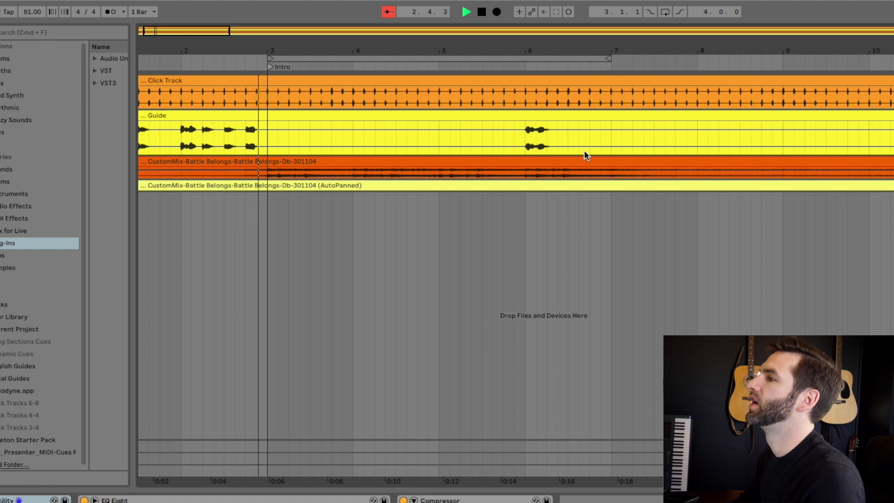
left_click(528, 132)
key("space")
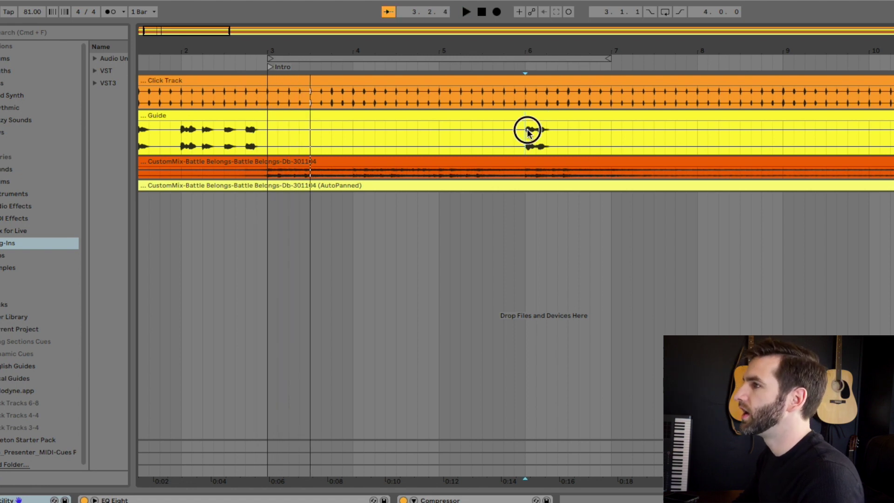
scroll(595, 139, "right", 2)
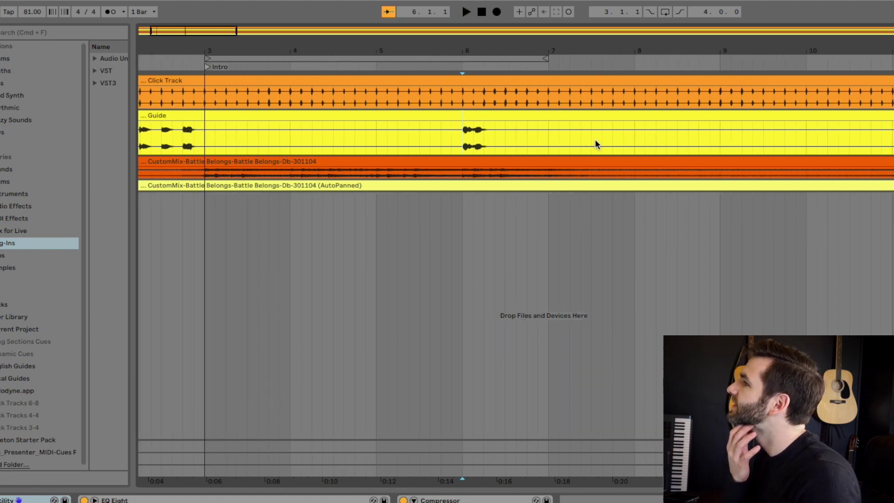
key("space")
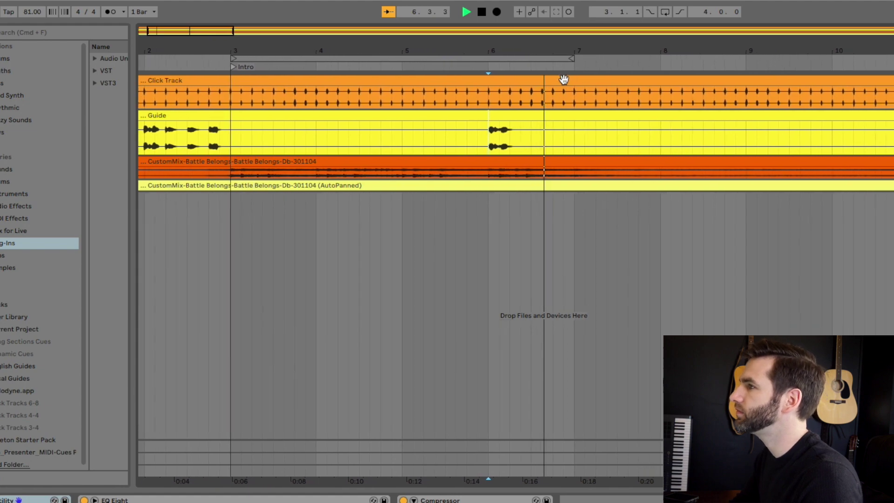
key("space")
- Add a locator at bar 7 and a 'Verse 2' locator at bar 14
right_click(546, 71)
left_click(560, 95)
key("minus")
key("minus")
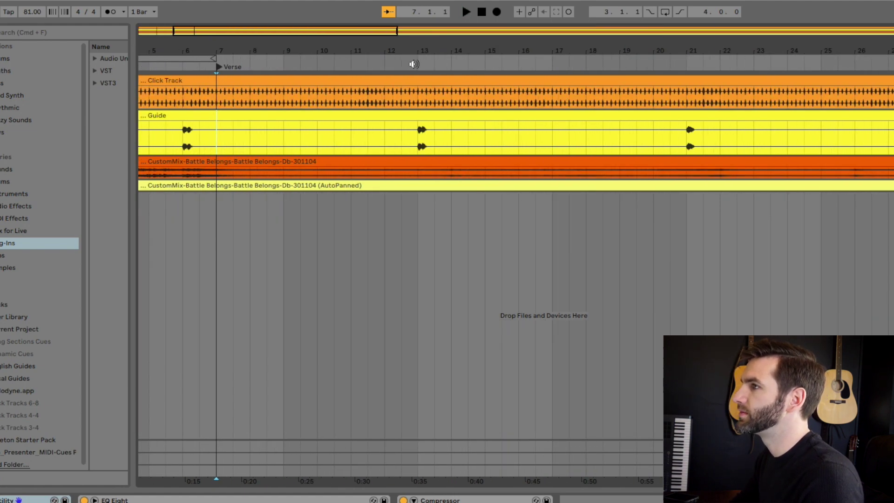
left_click(414, 64)
right_click(540, 62)
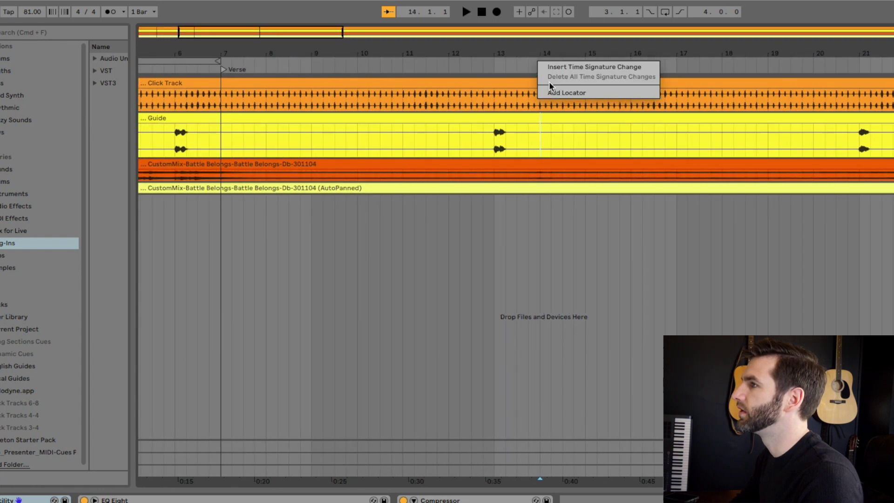
left_click(553, 92)
type("Verse 2")
key("Return")
- Add a 'Chorus' locator at bar 22
left_click(361, 63)
right_click(367, 64)
left_click(378, 94)
type("Chorus")
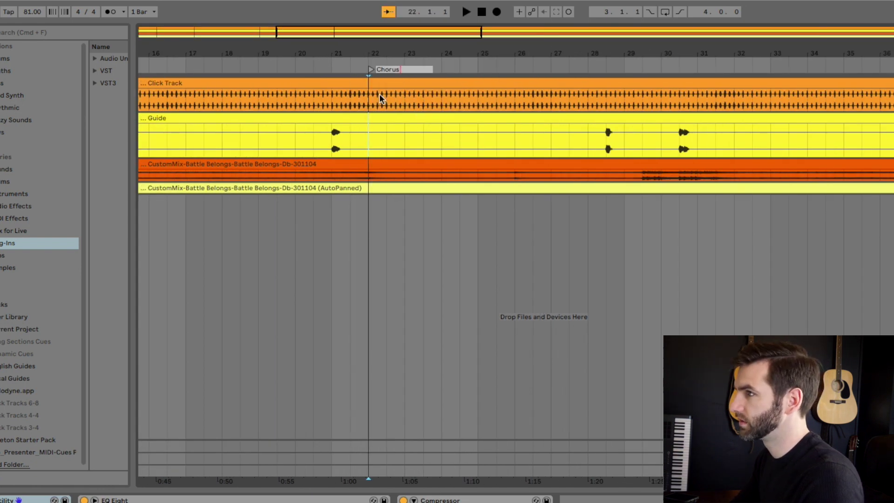
key("Return")
- Audition from bar 28 and add the Verse 3 locator at bar 31.3
key("minus")
key("minus")
left_click(453, 61)
scroll(453, 60, "left", 3)
key("space")
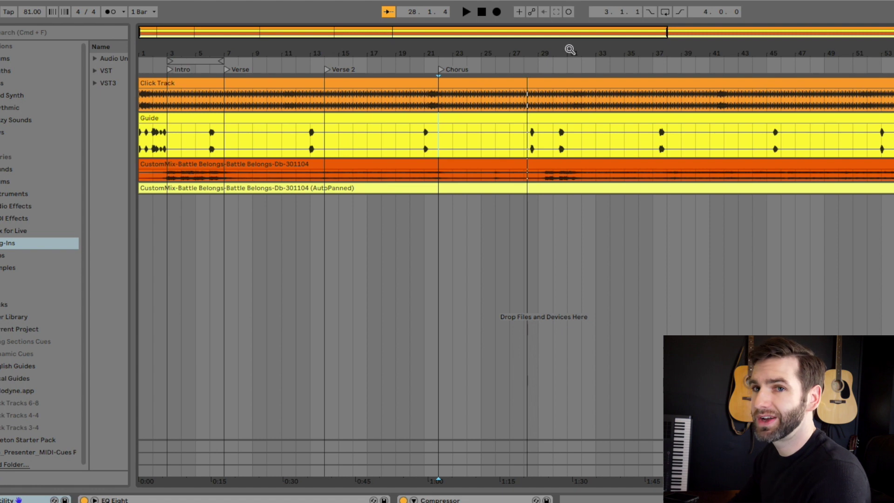
left_click_drag(569, 49, 570, 49)
left_click(485, 65)
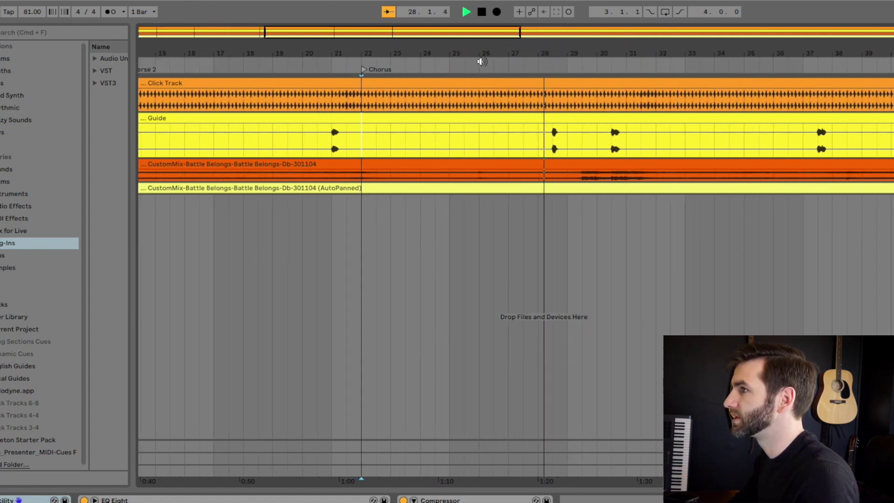
right_click(633, 63)
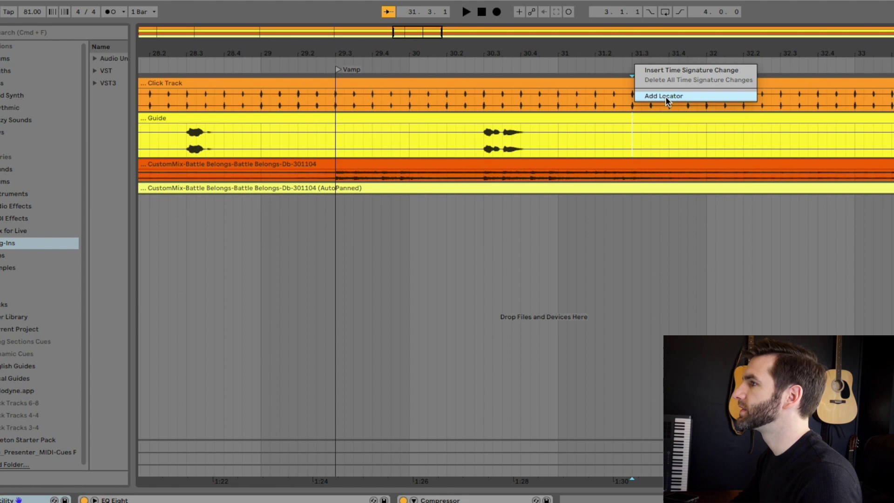
left_click(665, 96)
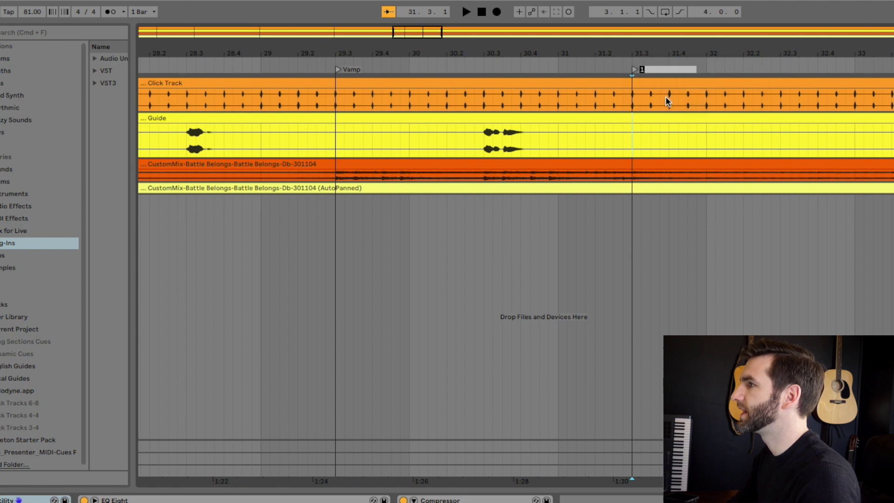
type("Verse 2")
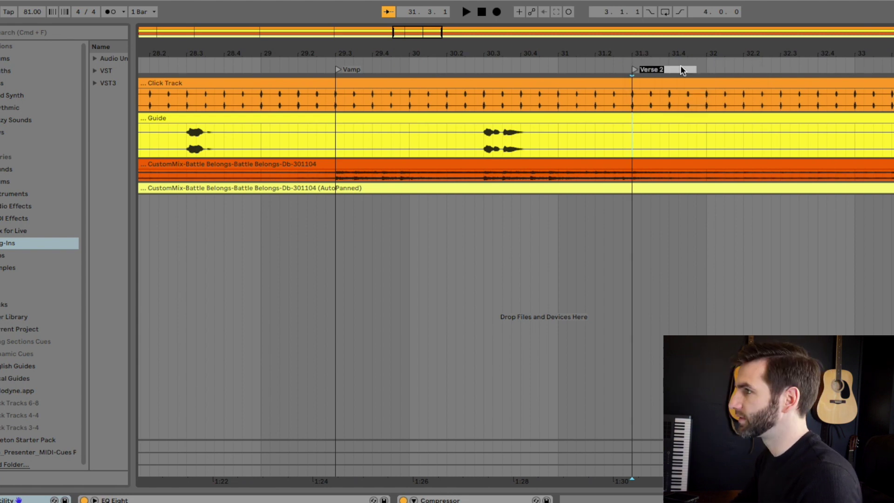
key("Return")
- Stop playback near bar 30 and zoom in on the Vamp section
key("minus")
key("minus")
scroll(325, 293, "left", 5)
scroll(677, 136, "left", 3)
scroll(730, 166, "right", 1)
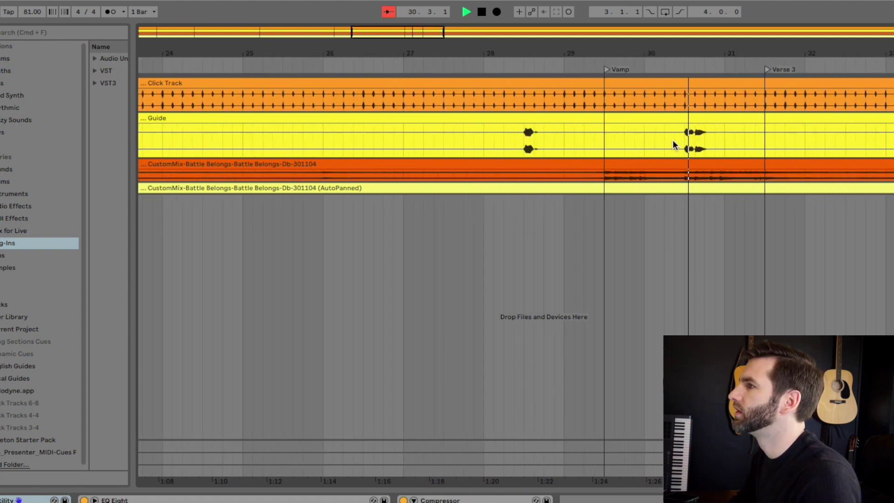
key("space")
left_click_drag(637, 56, 636, 63)
scroll(636, 56, "up", 3)
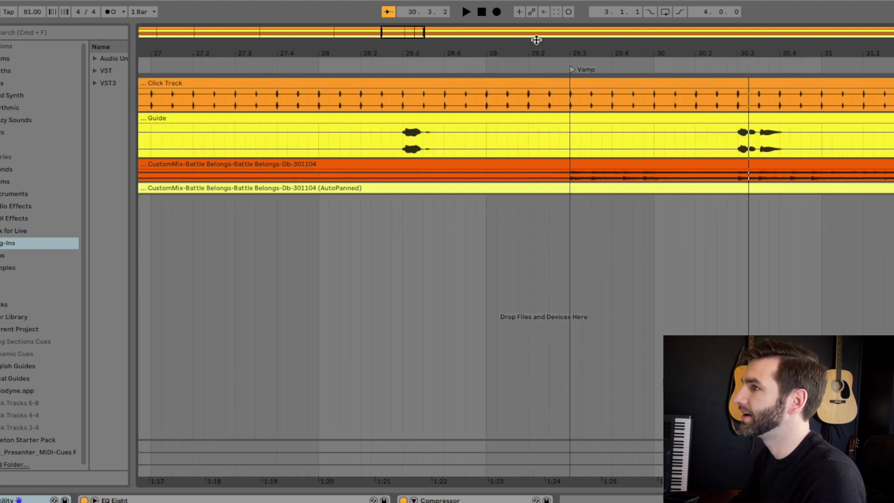
left_click_drag(516, 47, 506, 51)
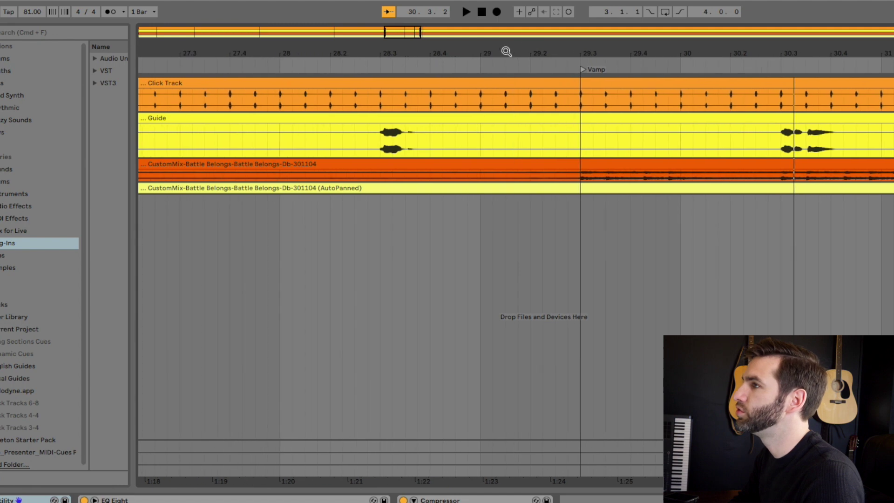
- Insert a 2/4 time signature change at bar 29
right_click(480, 65)
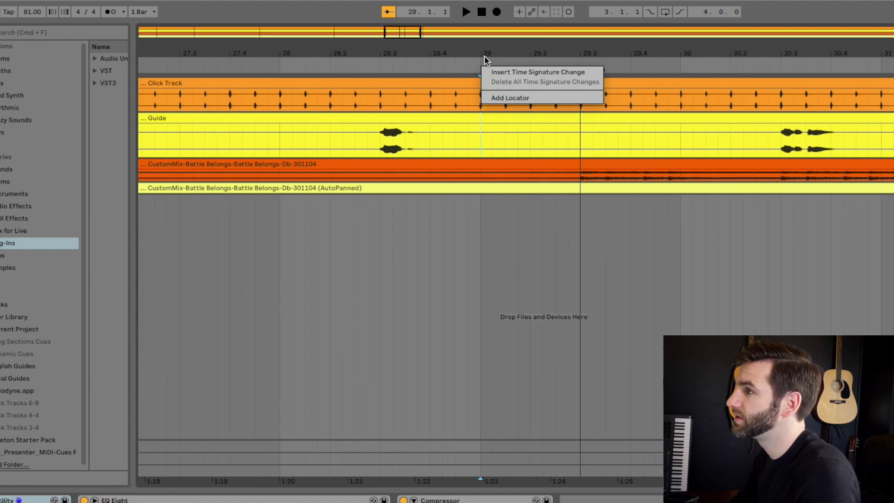
left_click(496, 73)
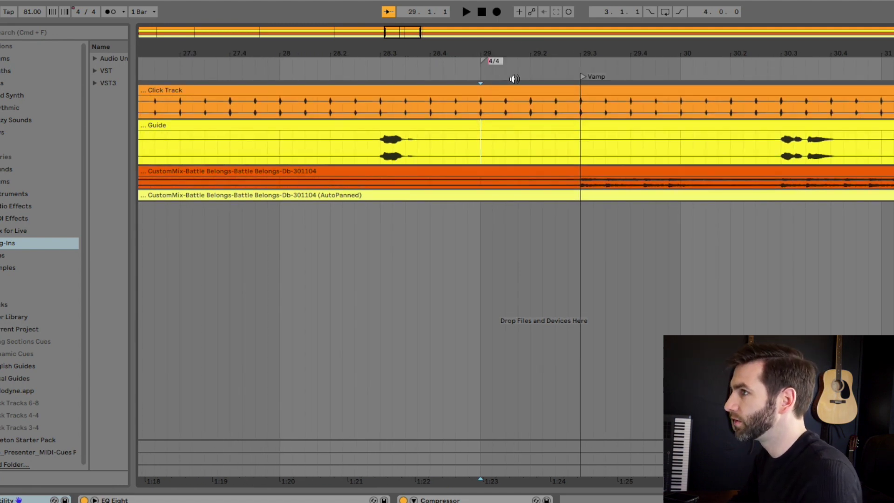
type("2/4")
key("Return")
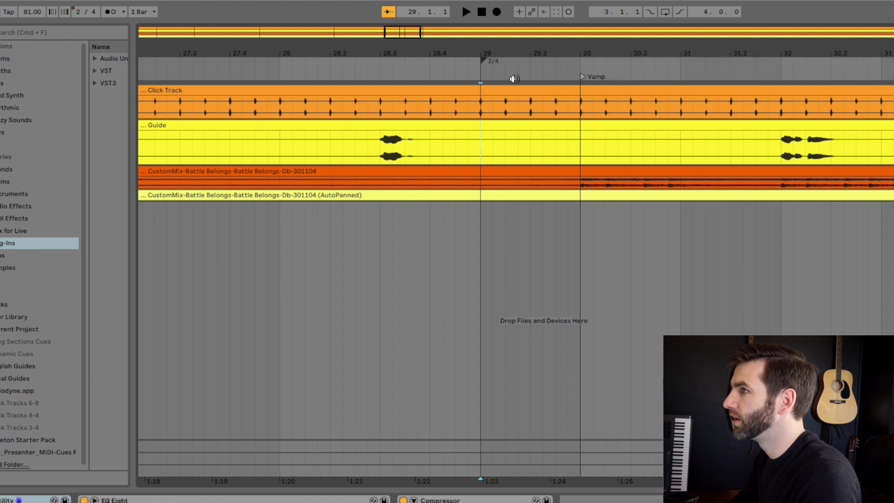
- Insert a 4/4 time signature change at bar 30
right_click(578, 64)
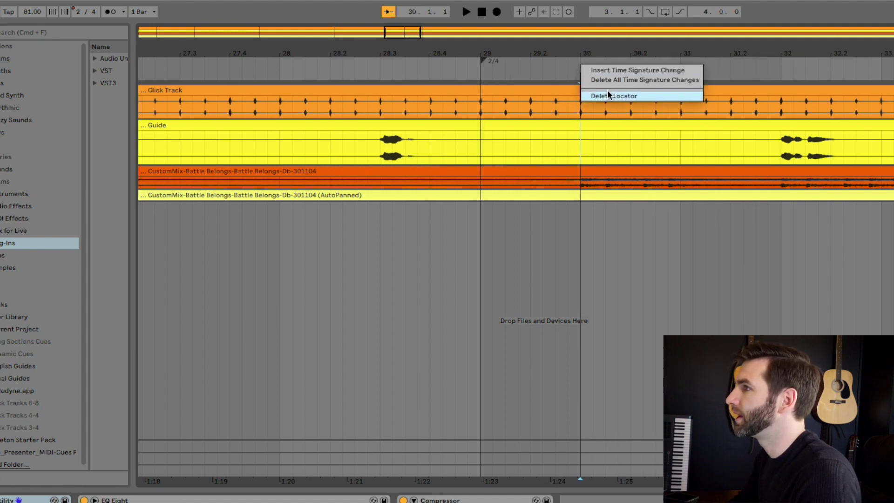
left_click(610, 67)
key("Left")
key("Right")
key("BackSpace")
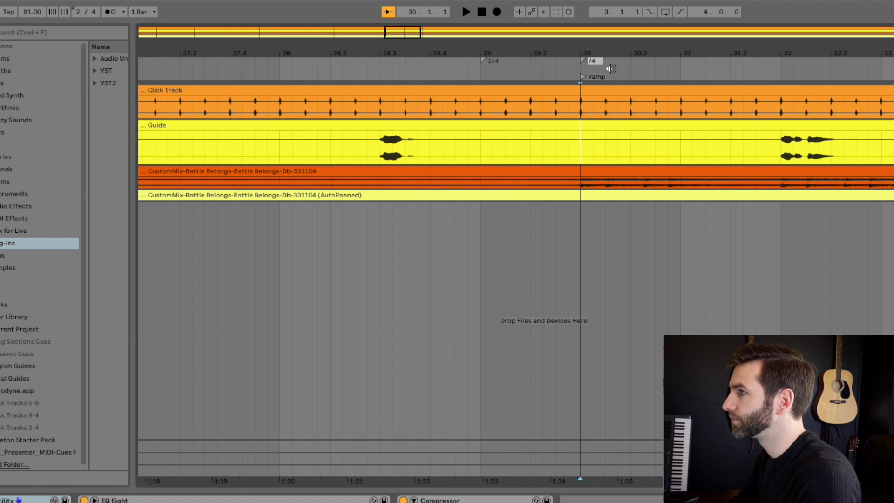
type("4")
key("Return")
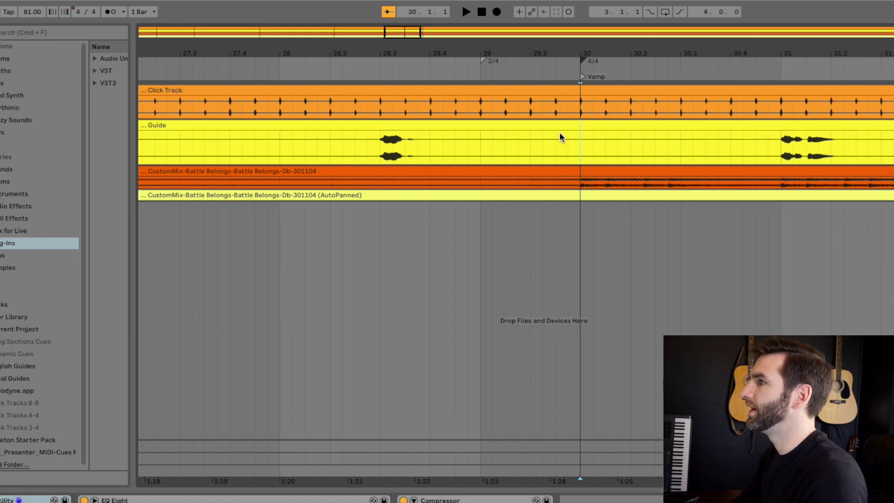
left_click(756, 182)
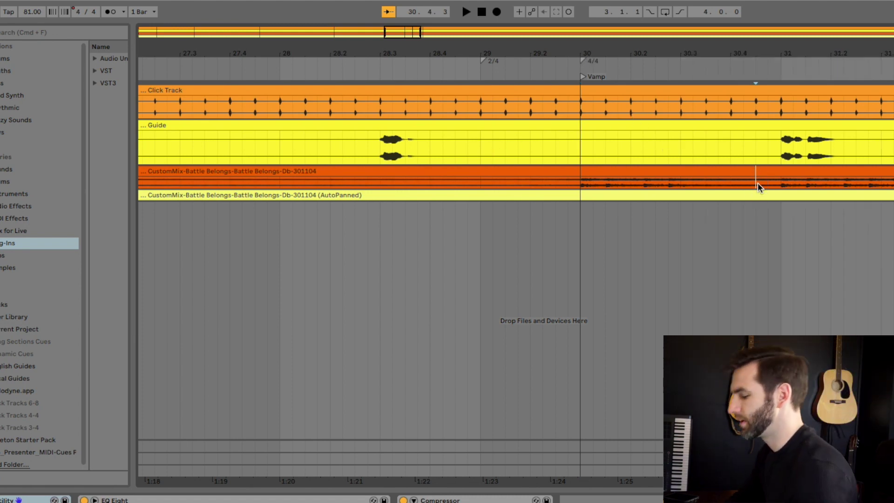
- Play from bar 28 to hear the 2/4 bar, then return to the song start
key("minus")
key("minus")
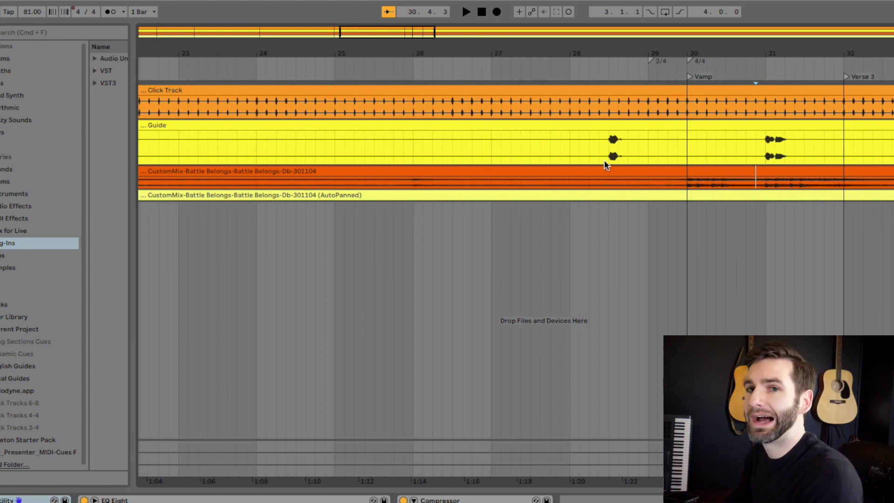
left_click(567, 149)
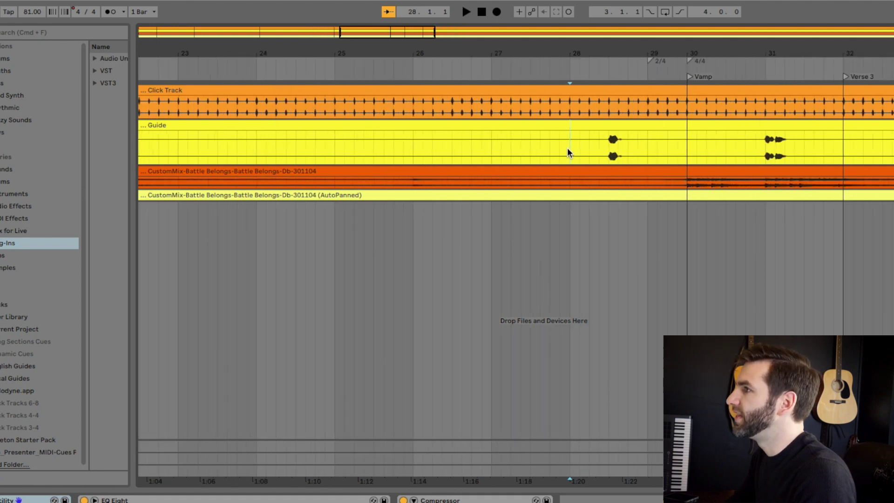
key("space")
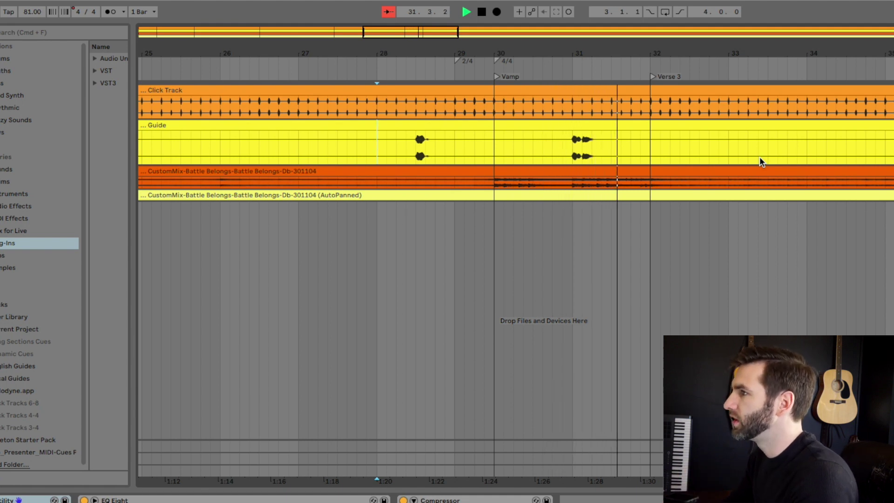
key("minus")
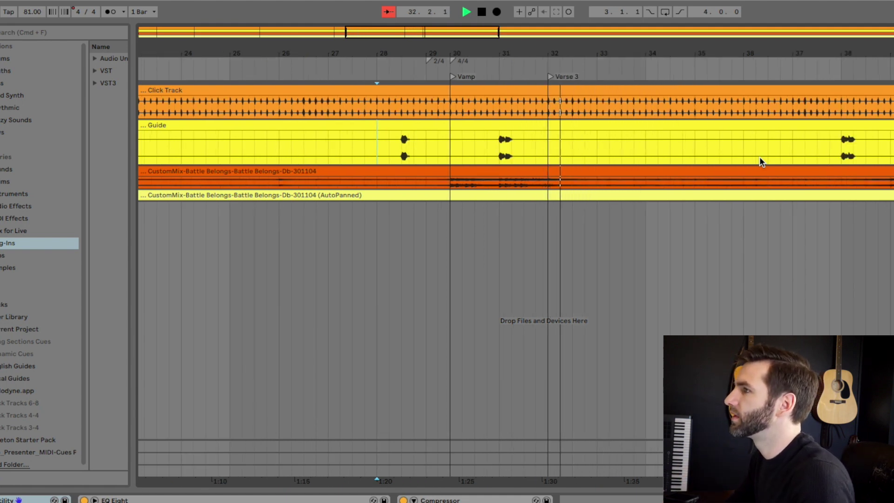
key("space")
key("Home")
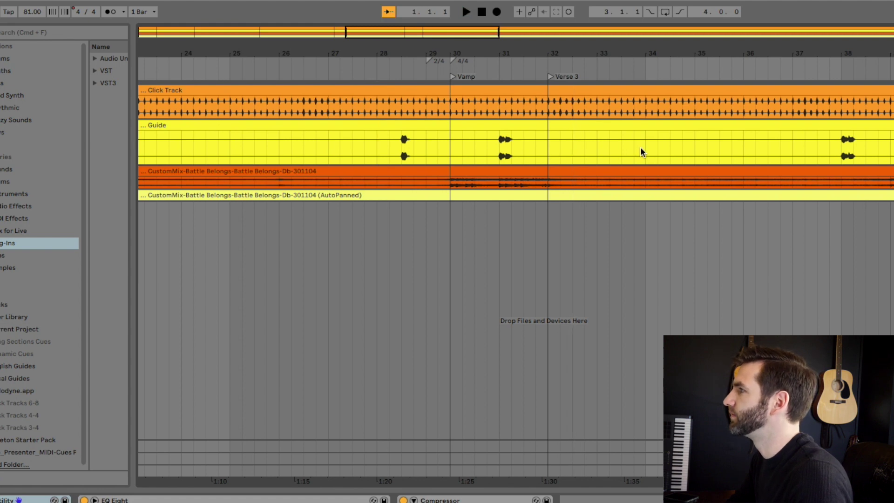
- Start playback from around bar 37 further along the song
key("minus")
scroll(641, 151, "right", 5)
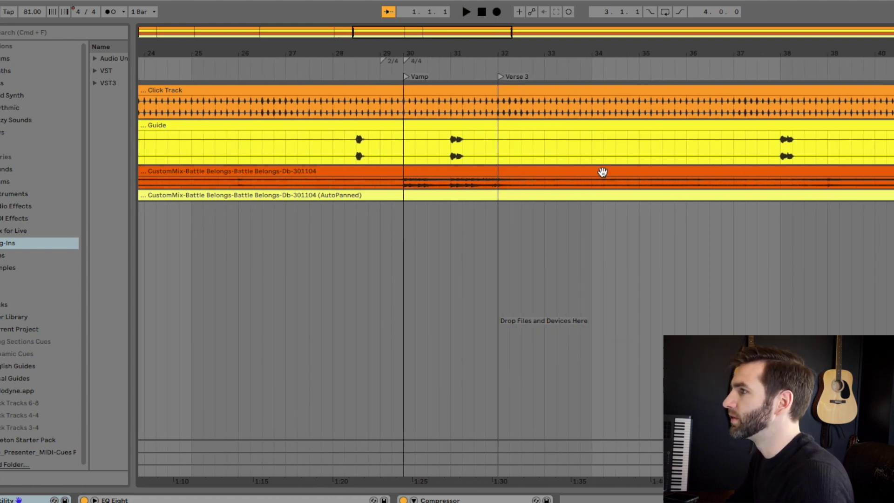
left_click(771, 146)
scroll(771, 145, "right", 7)
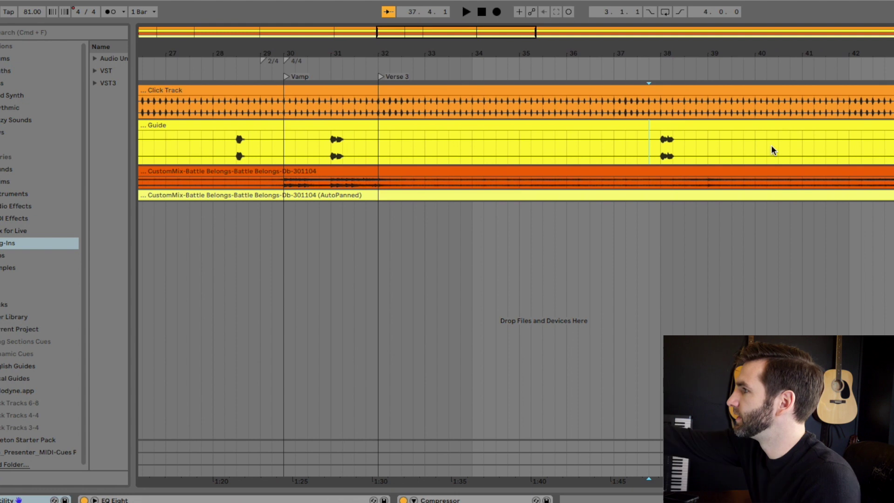
key("space")
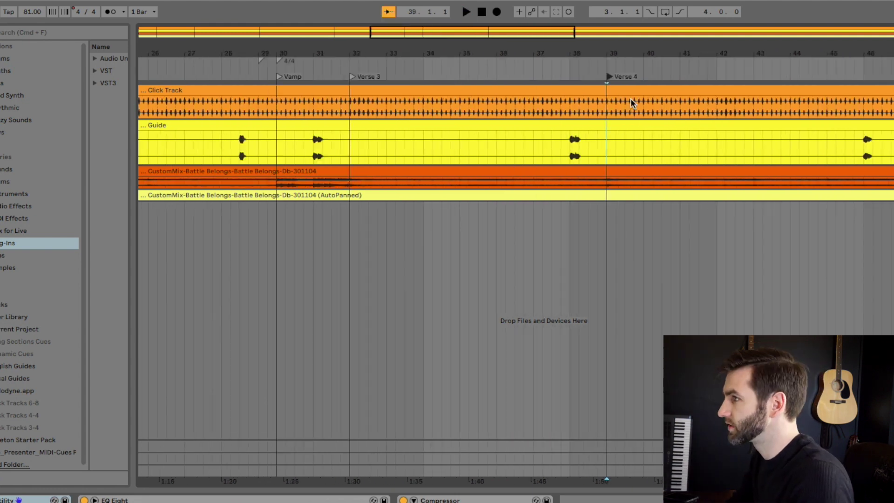
key("space")
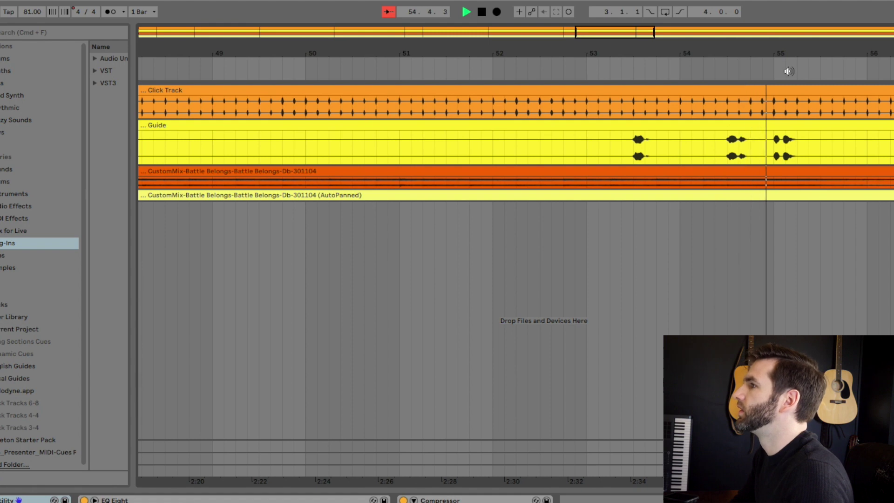
scroll(816, 88, "right", 4)
- Insert a 2/4 time signature change at bar 54
key("space")
left_click(567, 145)
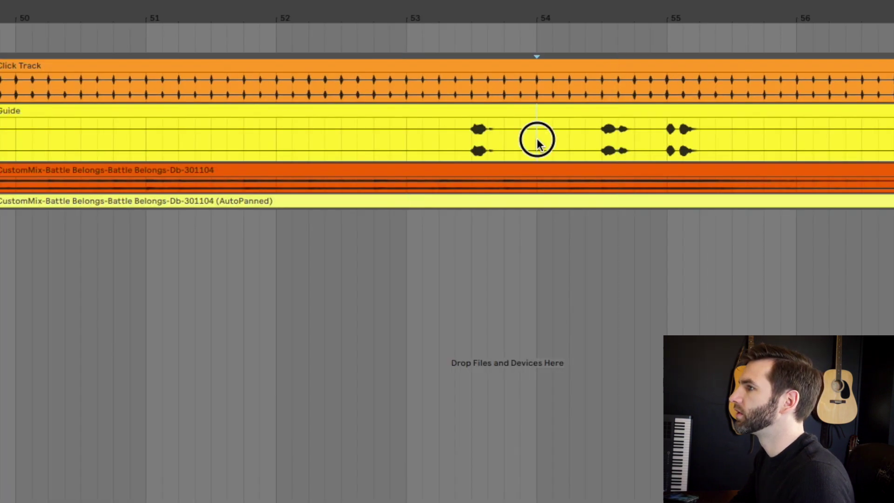
right_click(536, 36)
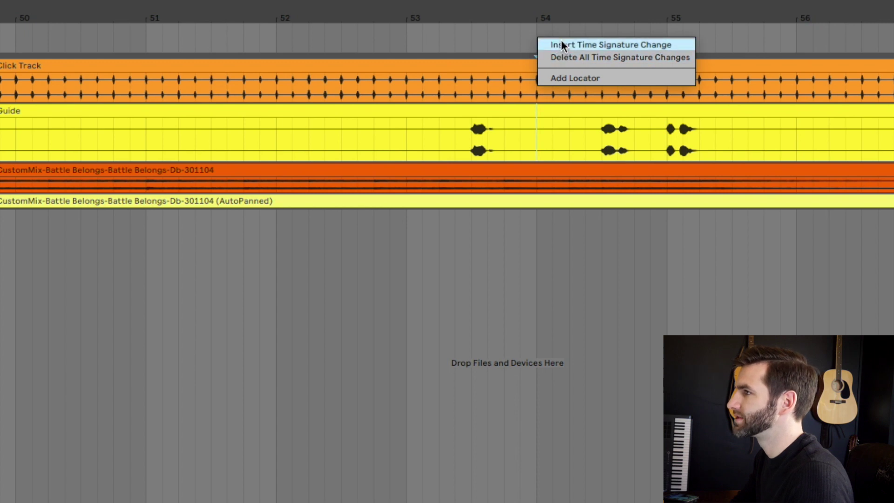
left_click(616, 17)
left_click_drag(617, 18, 616, 37)
right_click(456, 43)
left_click(467, 53)
type("2/4")
key("Return")
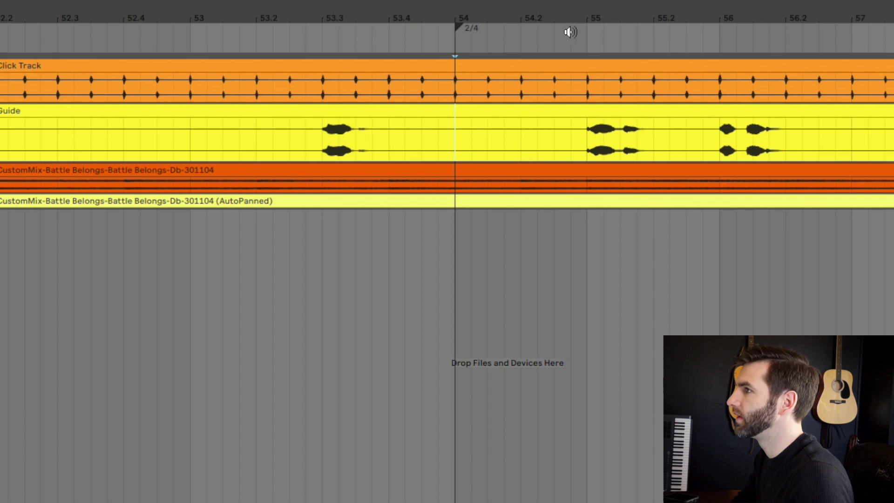
- Add a 'Vamp' locator at bar 55 and return the meter to 4/4 there
right_click(586, 34)
left_click(643, 80)
type("Vamp")
key("Return")
right_click(591, 38)
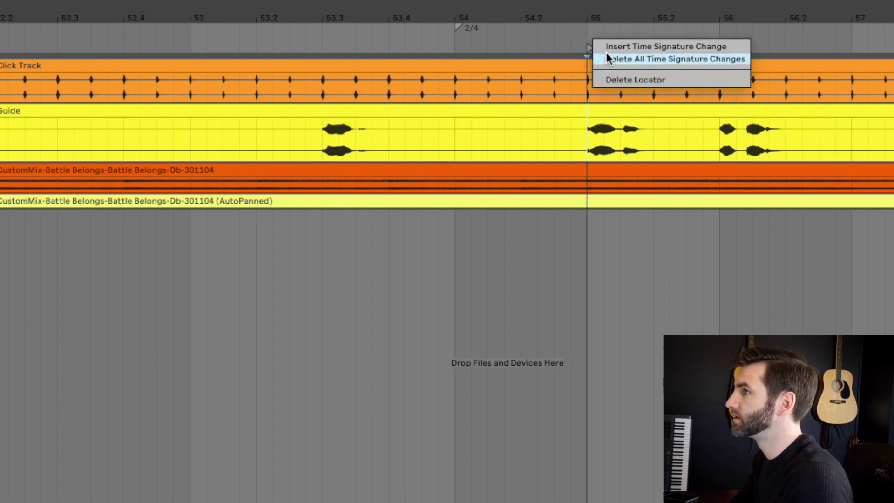
left_click(608, 47)
key("Left")
key("Right")
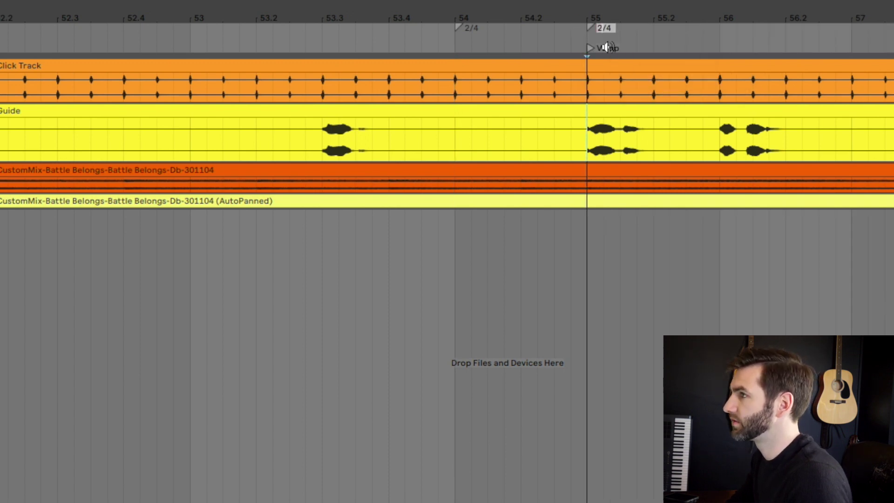
key("BackSpace")
key("Return")
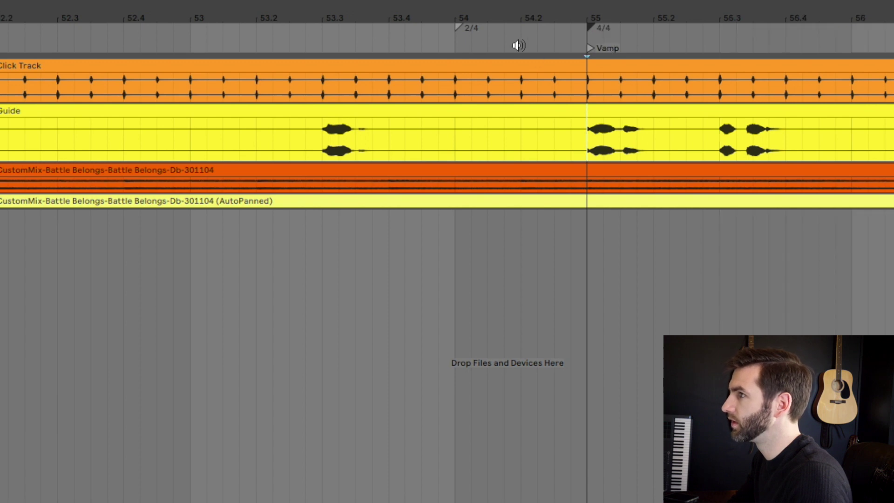
- Add a 'Bridge' locator at bar 56
left_click(442, 39)
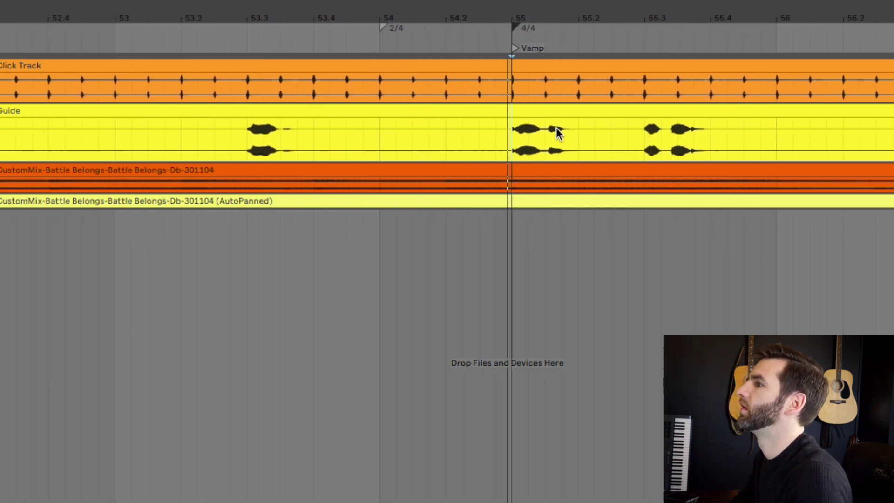
left_click_drag(601, 20, 600, 9)
scroll(778, 292, "right", 4)
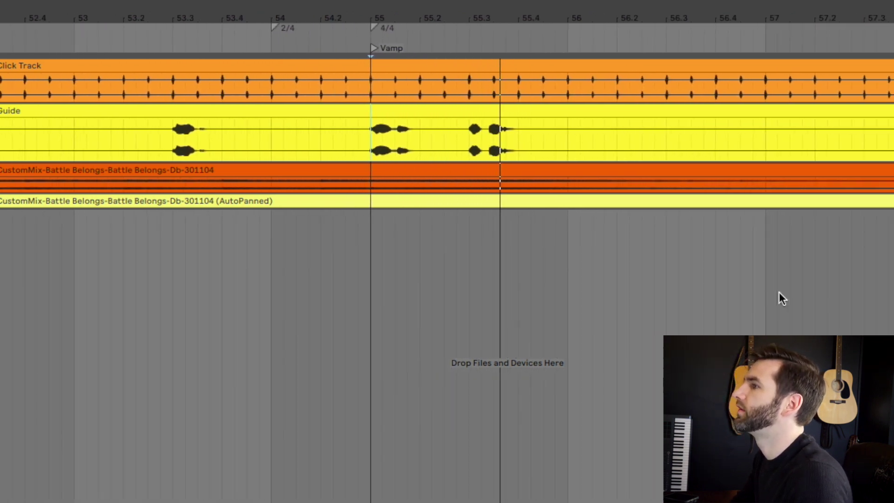
right_click(558, 35)
left_click(574, 76)
type("Bridge")
key("Return")
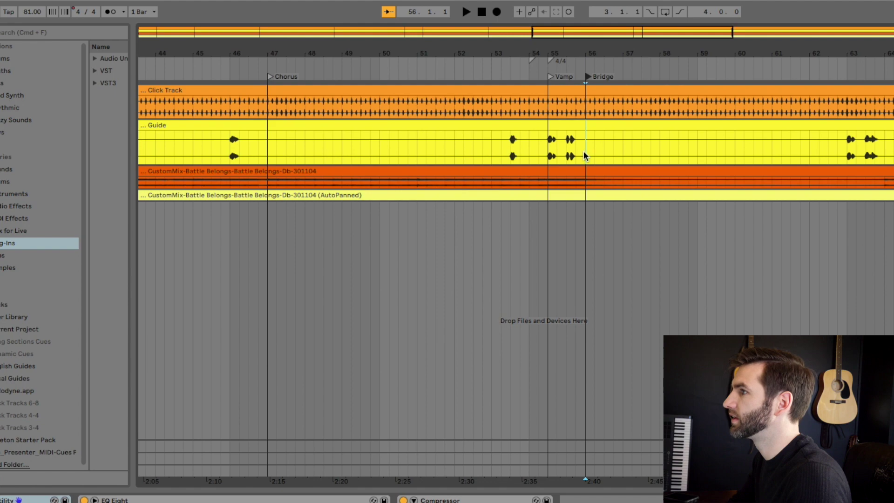
- Add another locator named 'Bridge 3' further along the song
scroll(583, 150, "right", 10)
right_click(577, 65)
type("Bridge 3")
key("Return")
- Name the next section locator 'Outro'
key("space")
type("Outro")
key("Return")
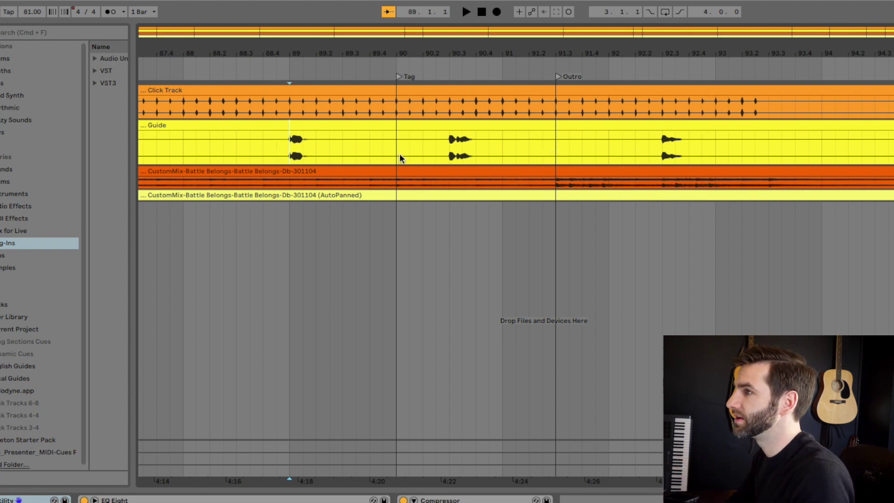
- Zoom out to show the whole song, then zoom in slightly on its start
scroll(530, 99, "down", 10)
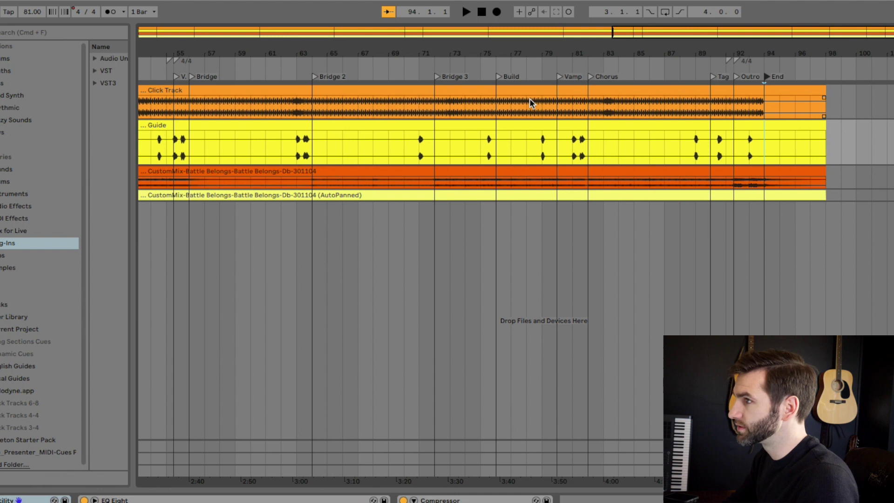
scroll(599, 146, "left", 5)
key("minus")
key("minus")
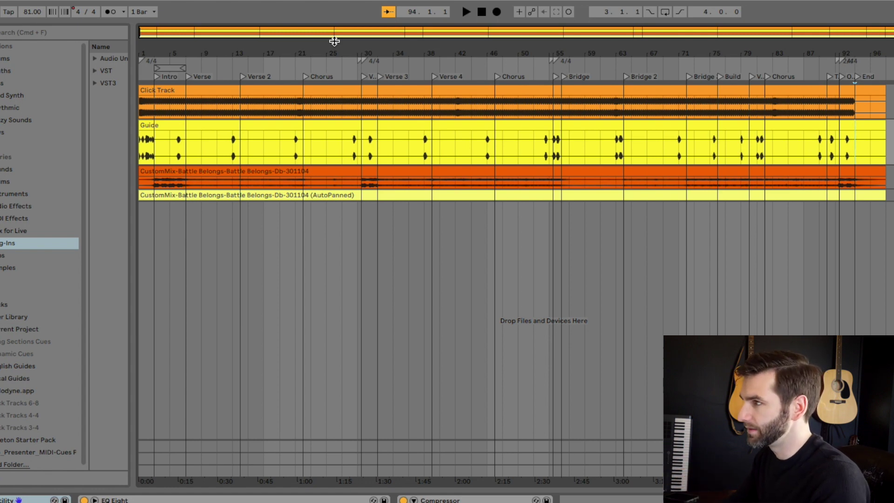
left_click_drag(206, 50, 207, 53)
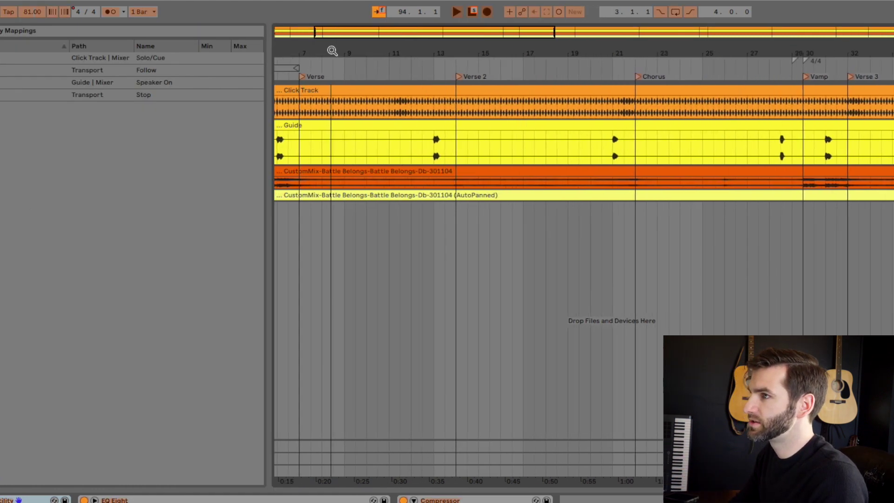
left_click_drag(331, 50, 331, 52)
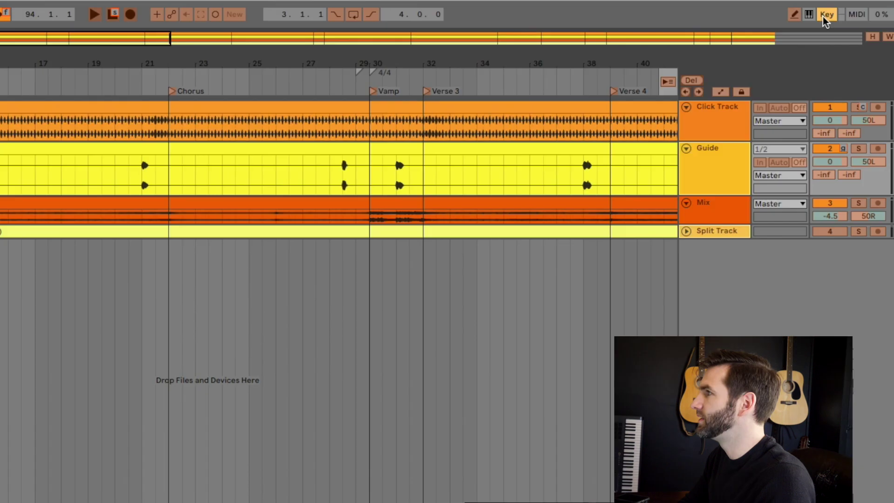
- Toggle the Key button until Key Map Mode stays on with the Key Mappings list showing
left_click(822, 18)
left_click(823, 18)
left_click(822, 18)
left_click(823, 18)
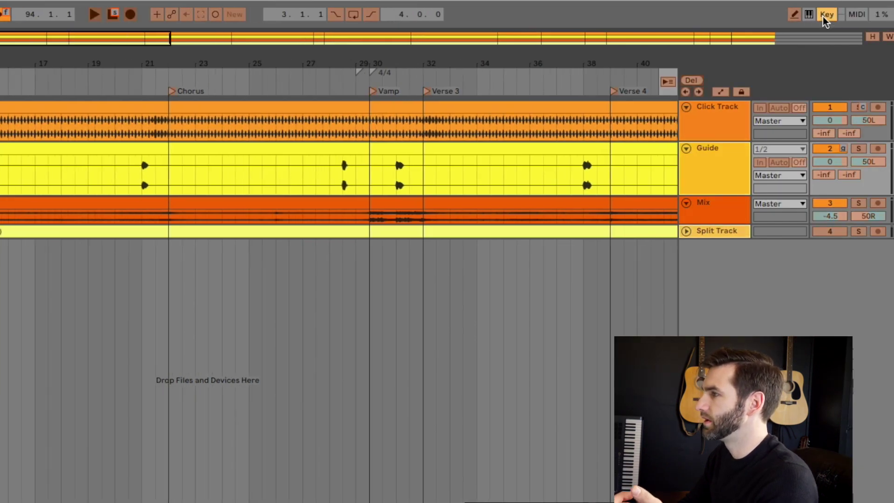
left_click(823, 18)
left_click(823, 17)
scroll(367, 219, "left", 5)
scroll(338, 279, "up", 3)
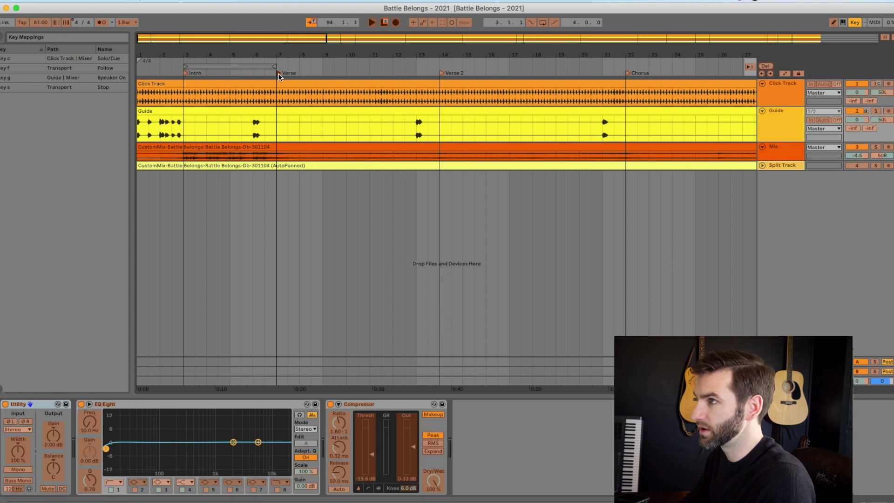
- Map keys 1–4 to the Verse, Verse 2, Chorus and Verse 3 locators
key("1")
mouse_move(339, 55)
left_mouse_down()
mouse_move(284, 52)
mouse_move(276, 26)
mouse_move(223, 11)
mouse_move(222, 24)
mouse_move(248, 27)
left_mouse_up()
key("2")
left_click(312, 73)
key("3")
left_click(395, 73)
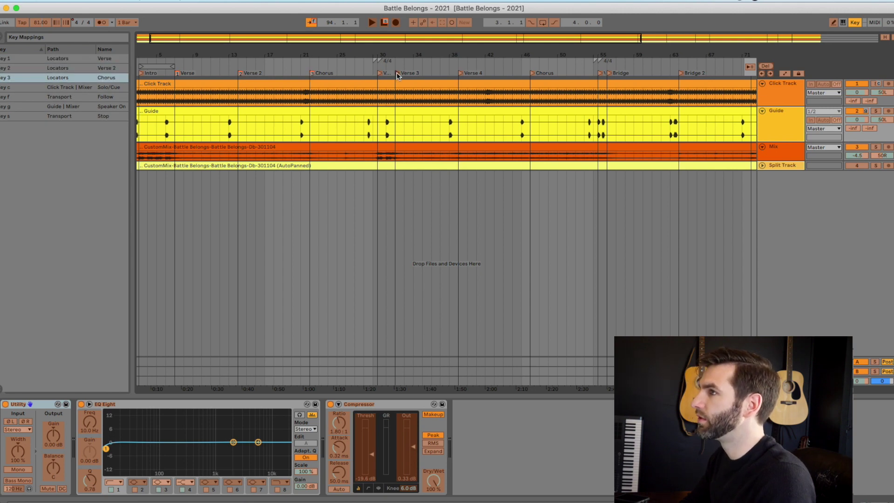
key("4")
- Map keys 5–8 to the bar 46 Chorus, Bridge, Bridge 2 and Bridge 3 locators
scroll(515, 114, "right", 5)
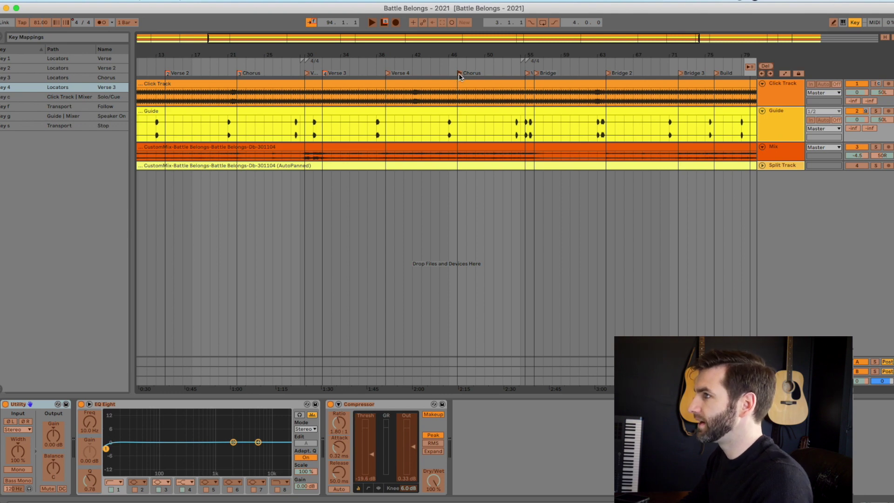
left_click(459, 73)
key("5")
left_click(534, 74)
key("6")
scroll(550, 134, "right", 5)
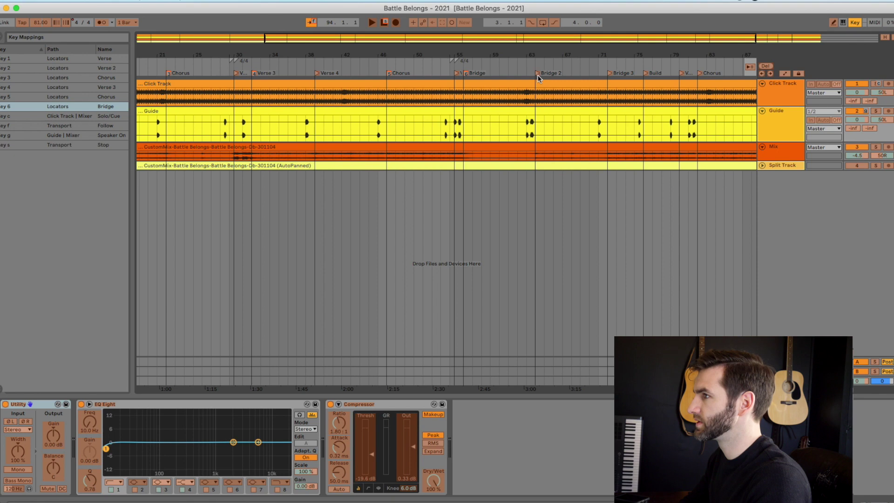
key("7")
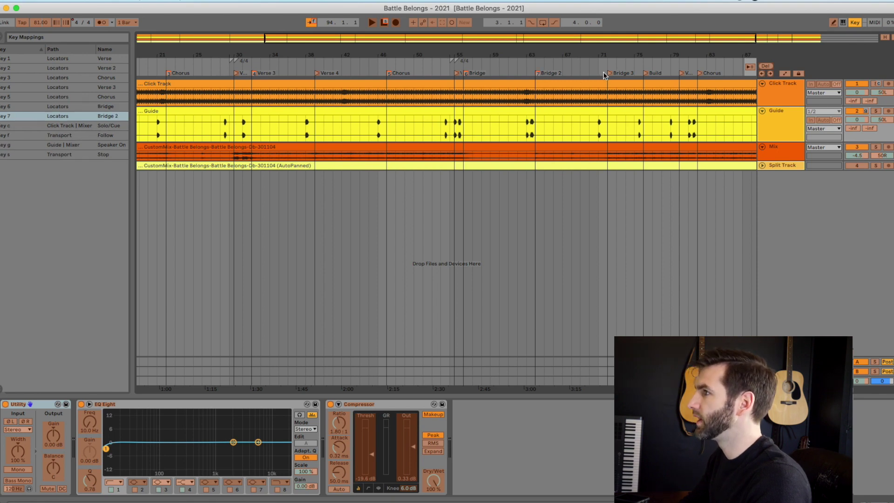
left_click(608, 75)
key("8")
- Map key 9 to the final Chorus and key 0 to Outro, then exit Key Map Mode
scroll(605, 107, "right", 2)
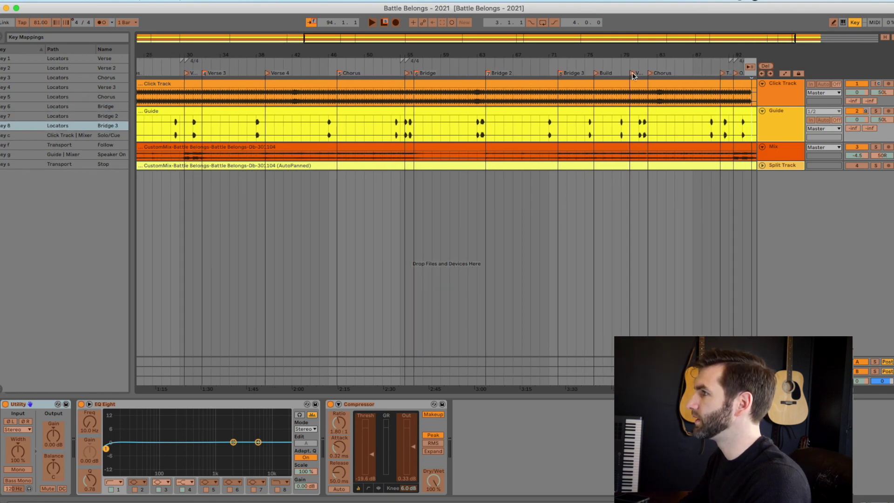
left_click(648, 73)
key("9")
scroll(664, 88, "right", 3)
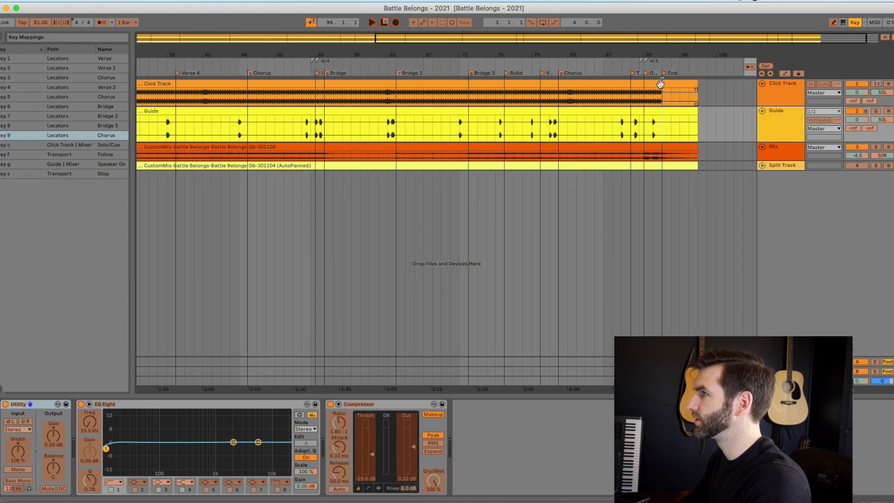
left_click_drag(652, 56, 653, 54)
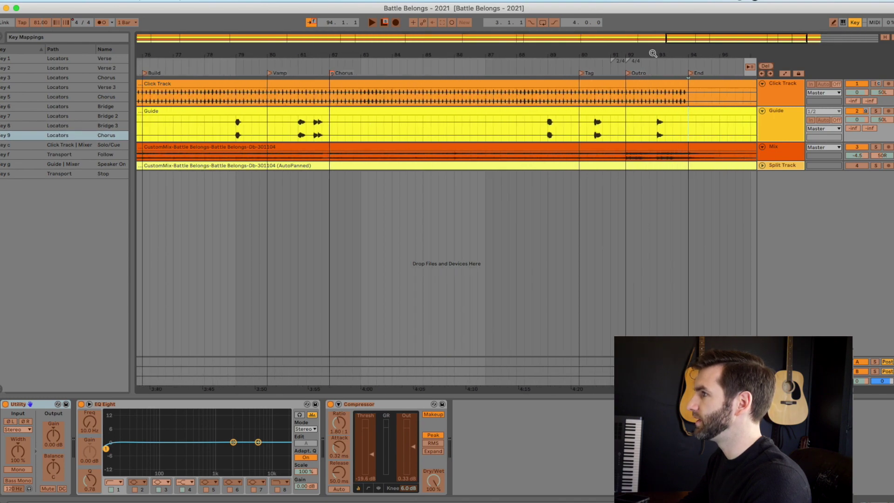
left_click(627, 73)
key("0")
key("super+k")
scroll(471, 271, "down", 5)
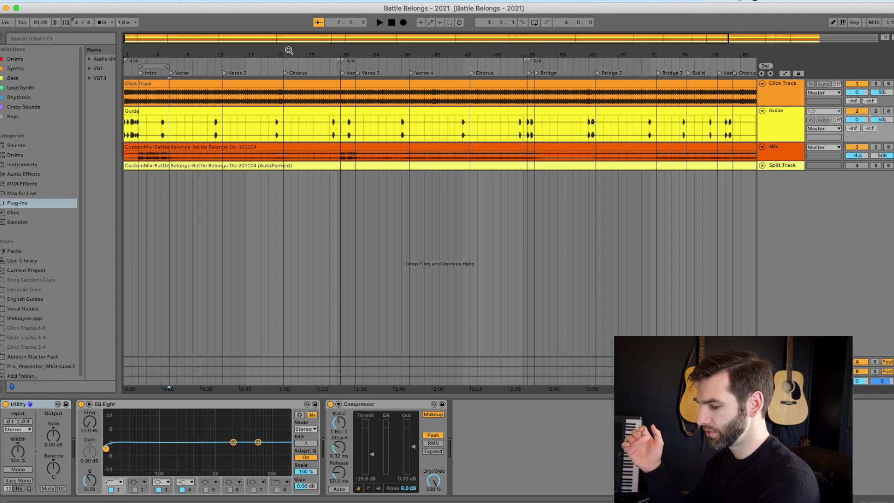
left_click_drag(288, 51, 291, 51)
key("space")
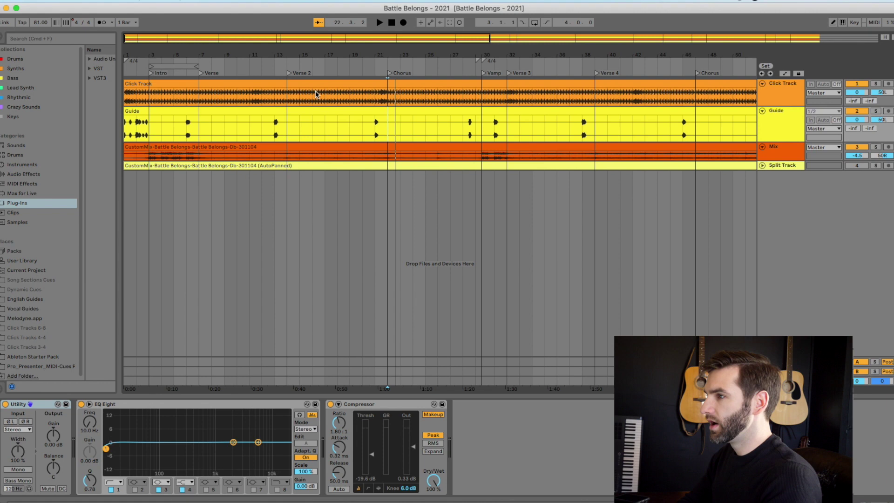
key("2")
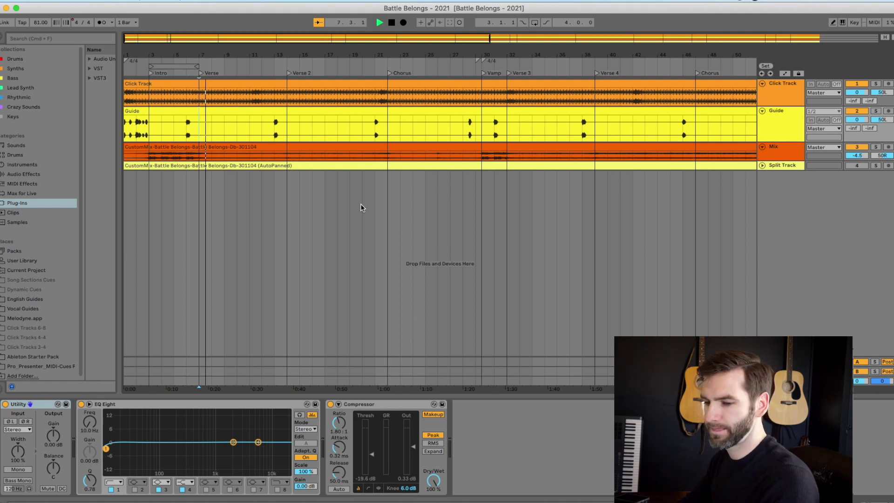
key("minus")
key("space")
scroll(360, 203, "right", 5)
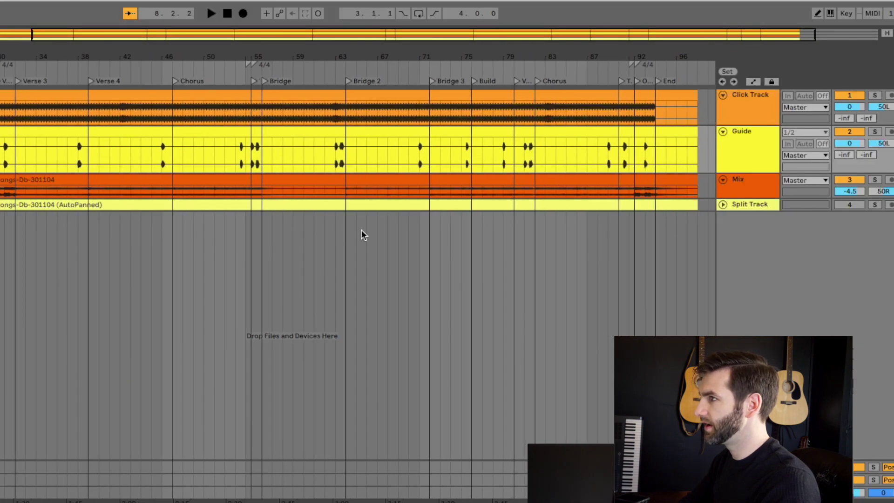
scroll(362, 230, "right", 2)
left_click_drag(443, 53, 445, 79)
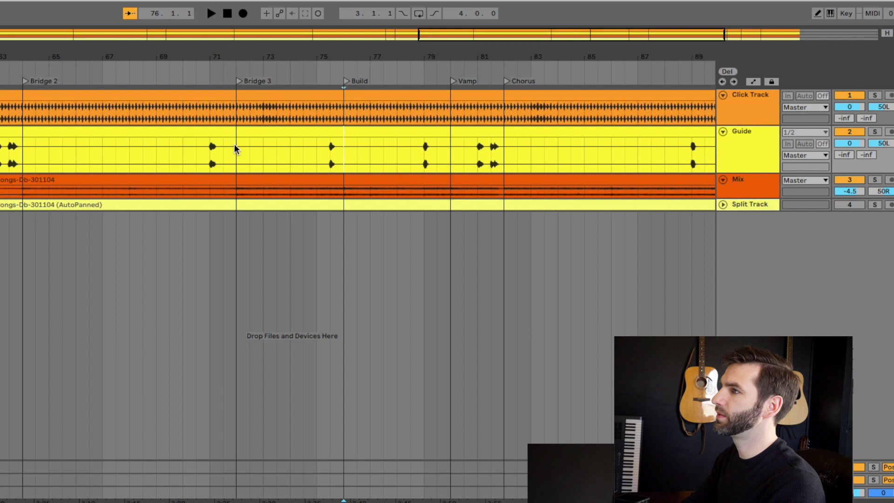
key("space")
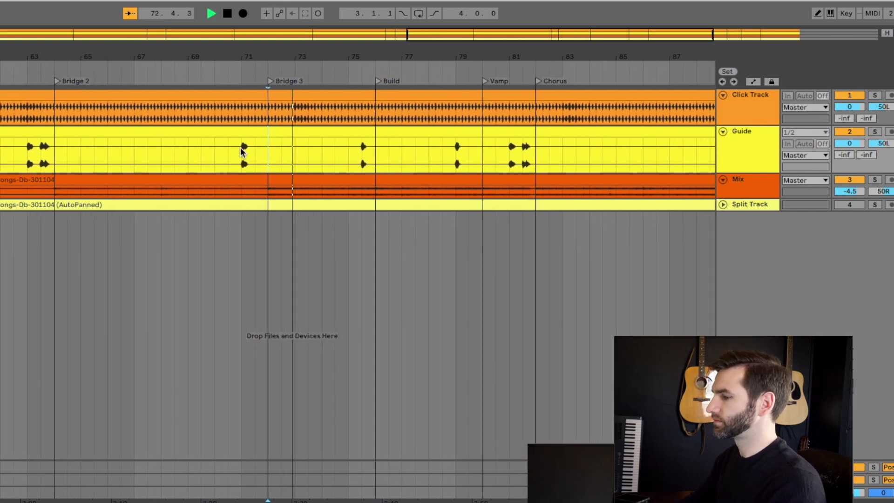
key("space")
key("alt+Left")
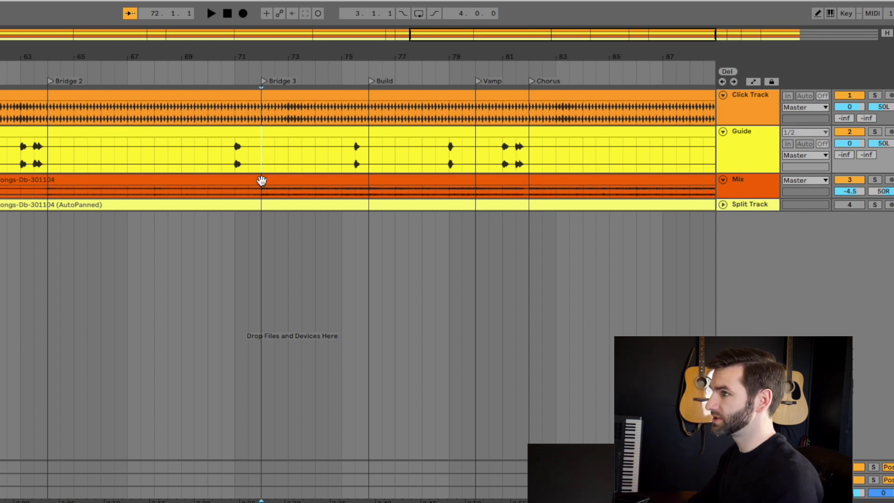
key("space")
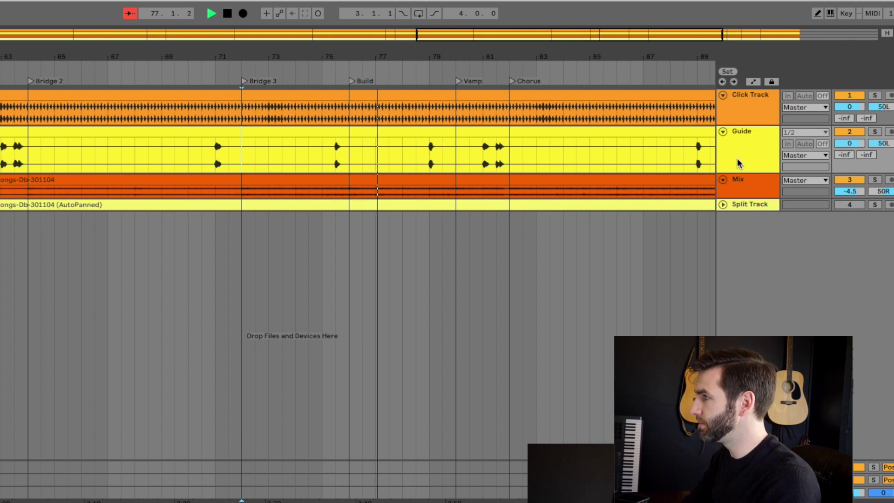
left_click(849, 132)
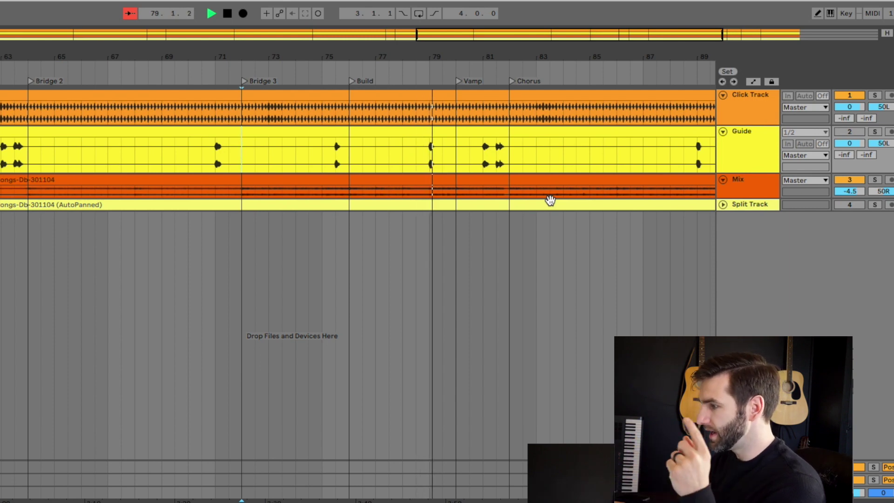
key("b")
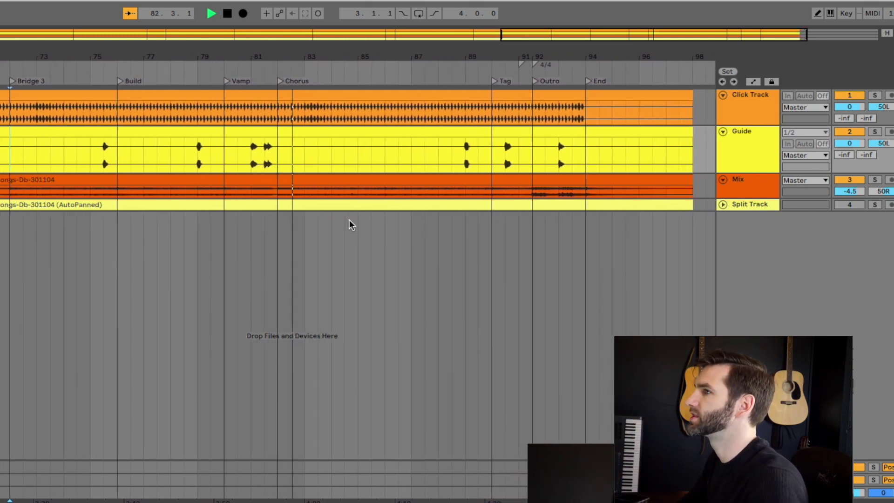
key("space")
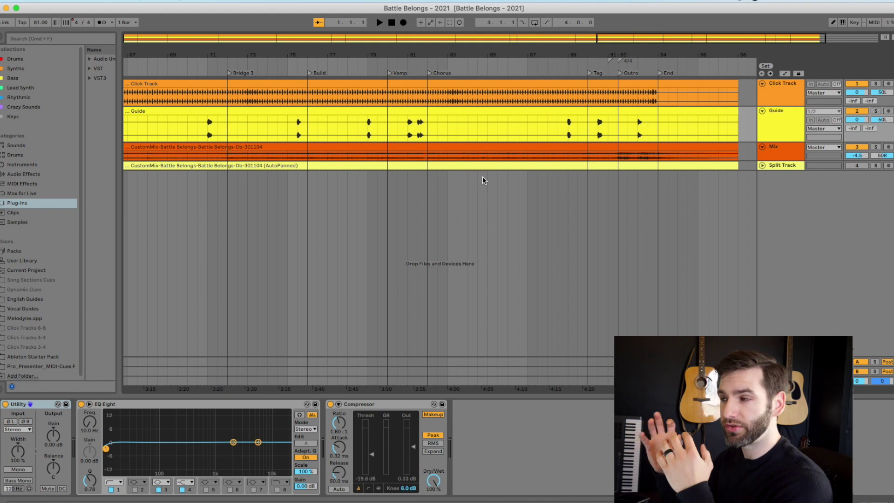
scroll(482, 177, "down", 5)
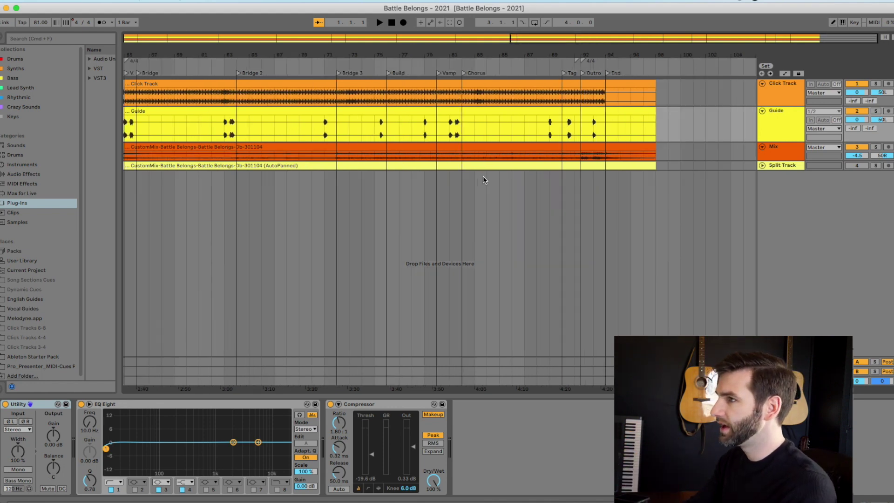
scroll(483, 176, "left", 10)
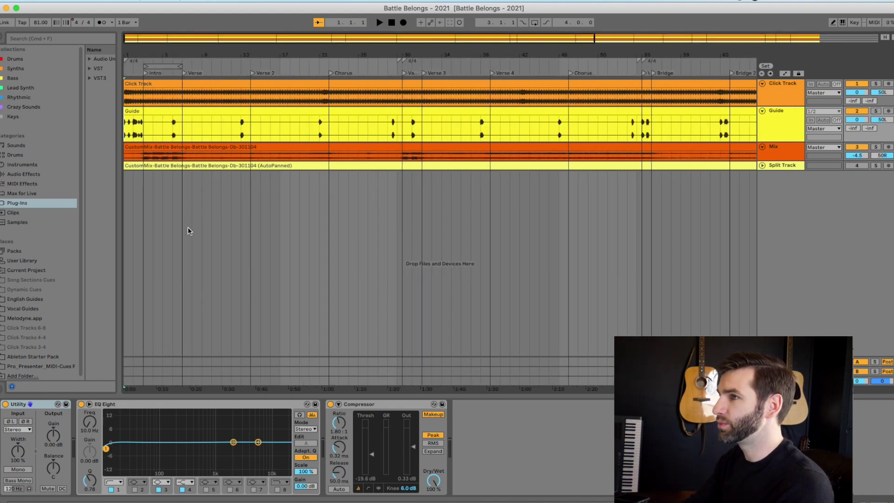
scroll(191, 219, "up", 3)
scroll(200, 204, "left", 2)
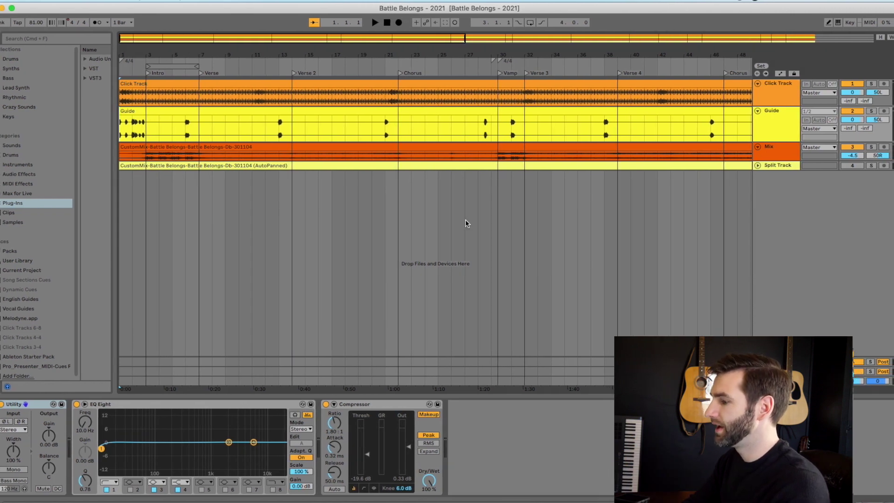
scroll(466, 223, "down", 5)
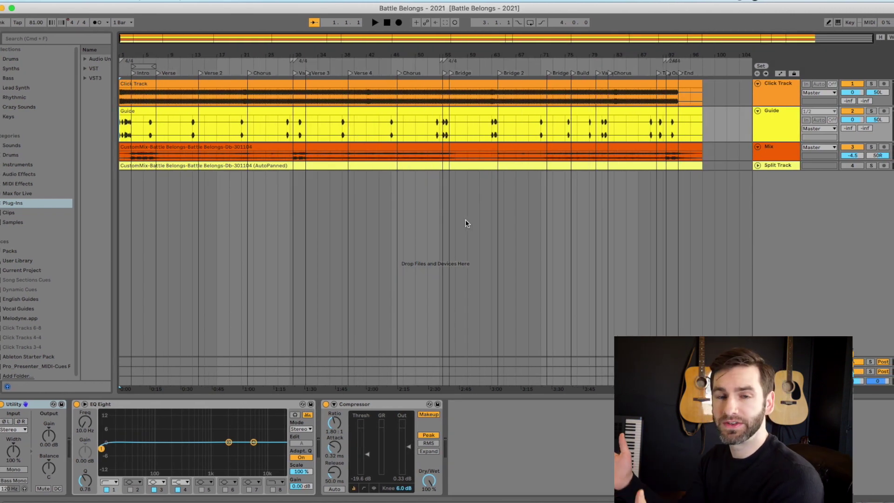